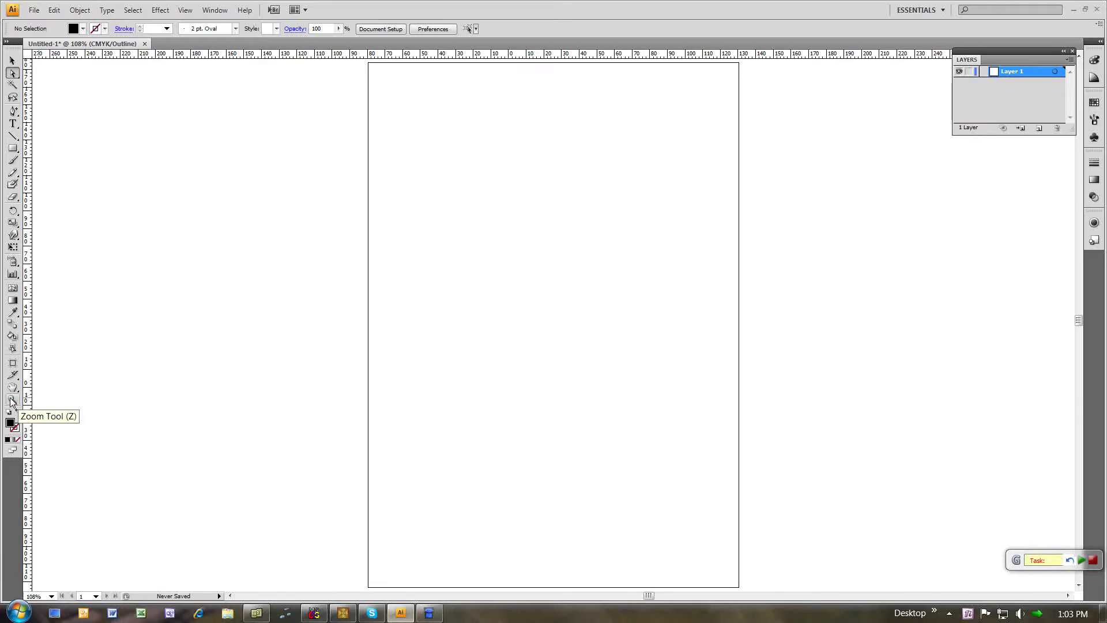
# Zoom into the left part of the page and type a capital S in Edwardian Script ITC 60 pt.
pyautogui.click(12, 401)
pyautogui.moveTo(334, 442); pyautogui.dragTo(558, 553)
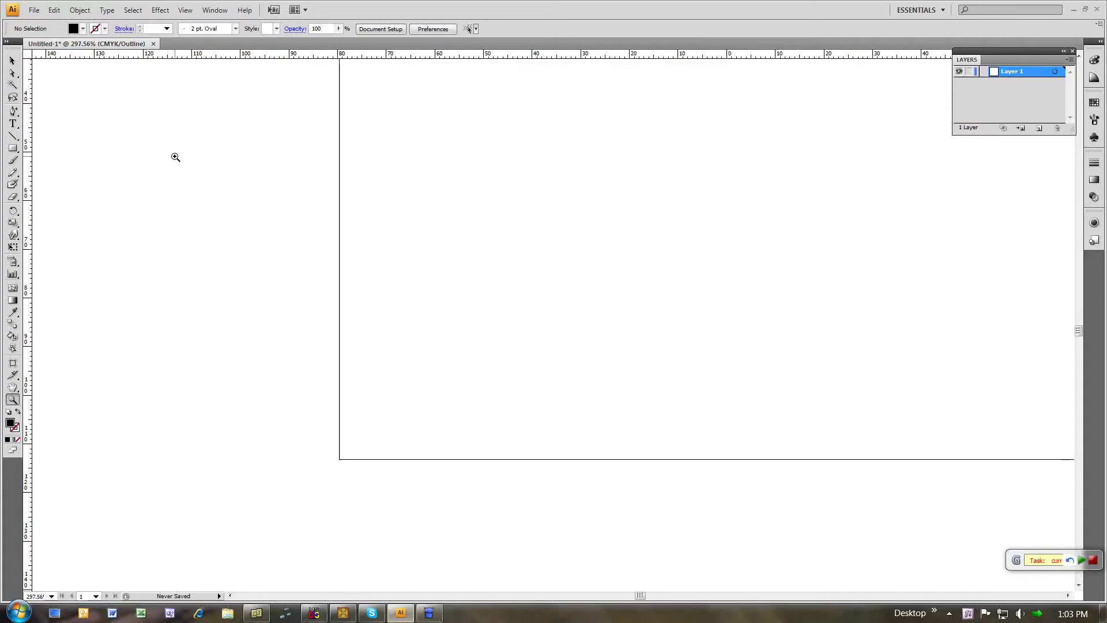
pyautogui.click(13, 124)
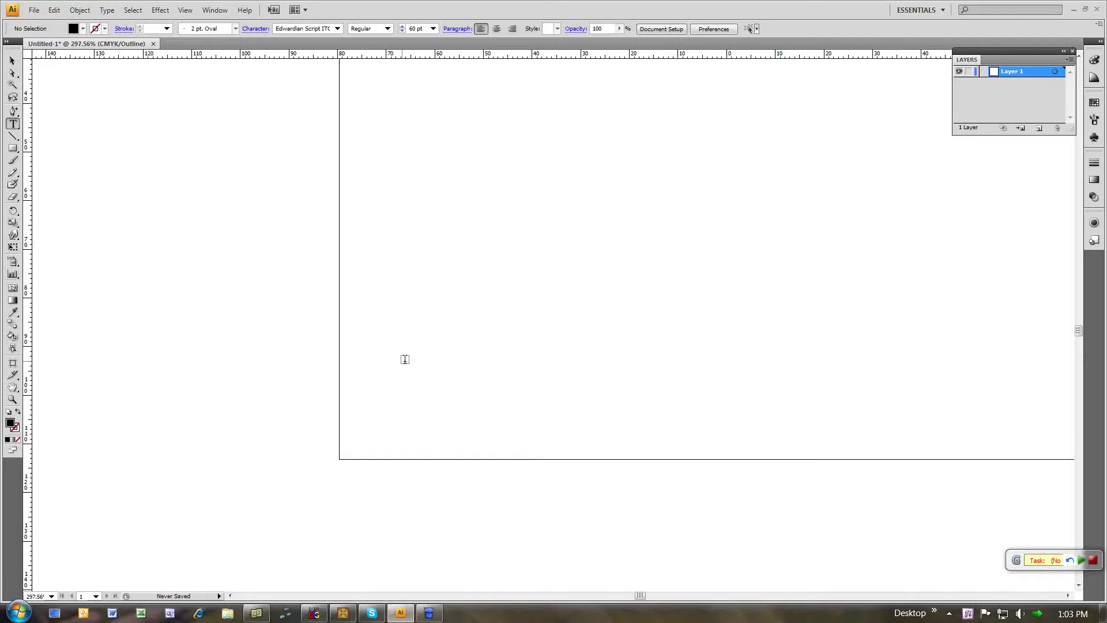
pyautogui.click(485, 294)
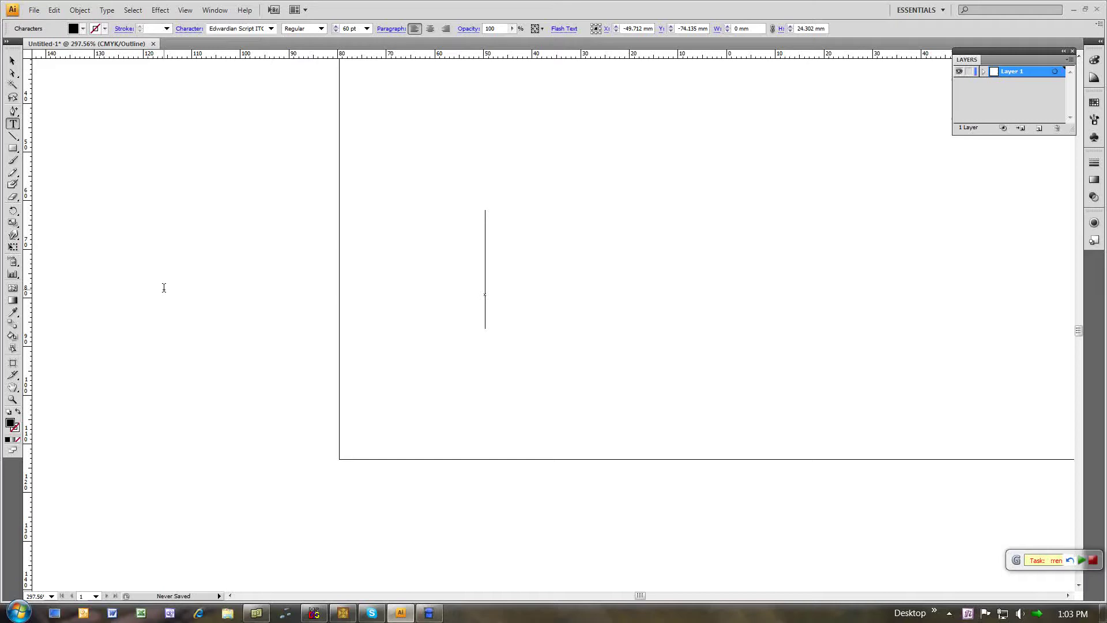
pyautogui.write('S')
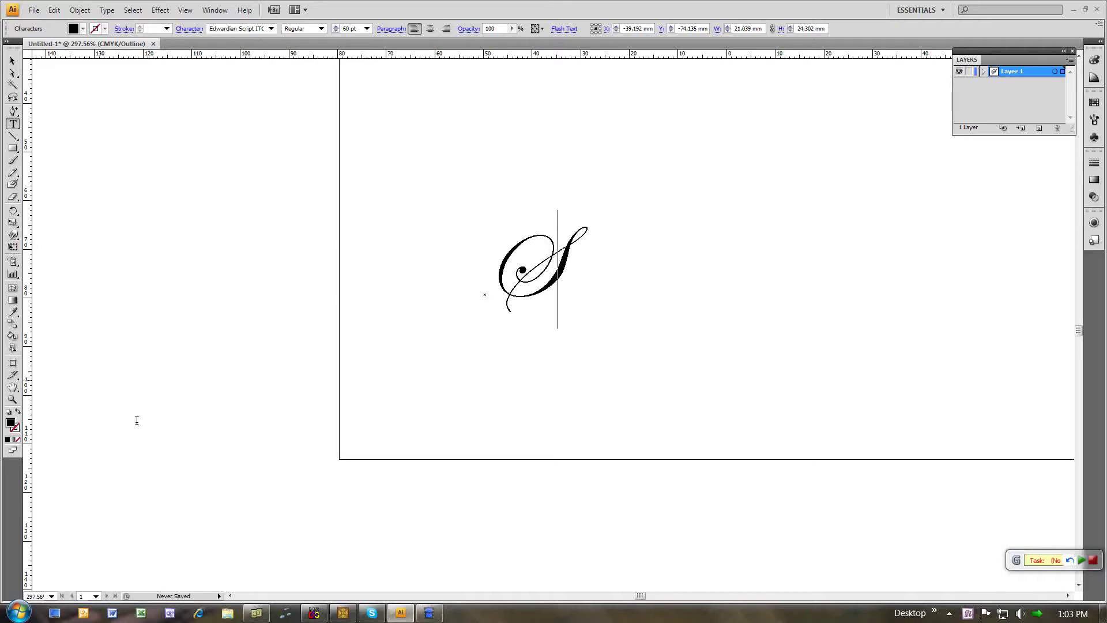
# Magnify the view around the S and select the text object.
pyautogui.click(11, 400)
pyautogui.moveTo(442, 190); pyautogui.dragTo(648, 373)
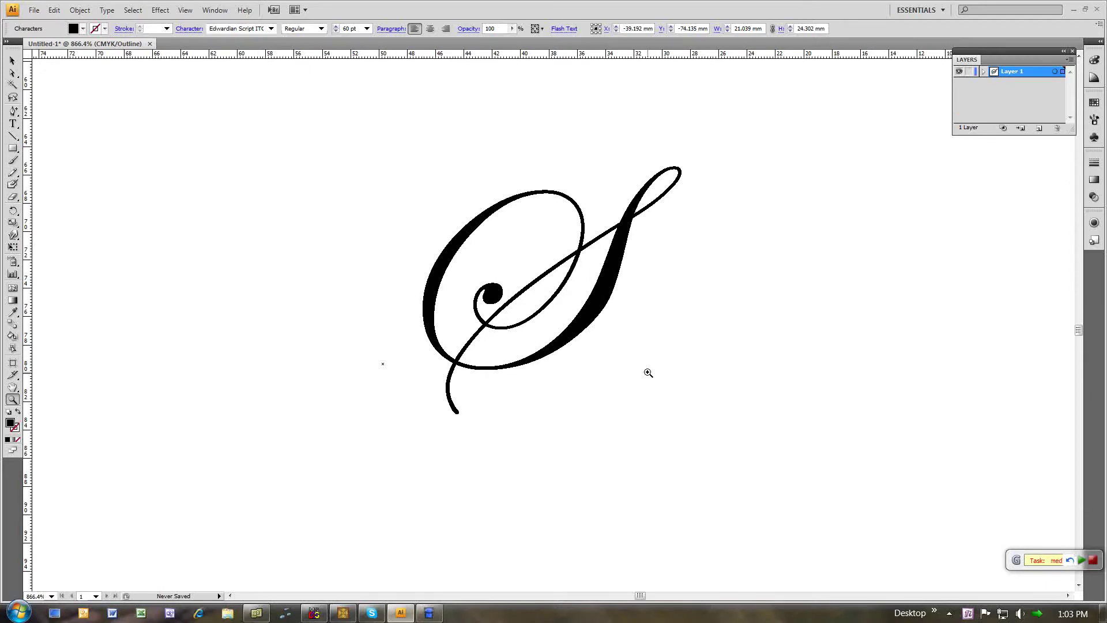
pyautogui.click(13, 60)
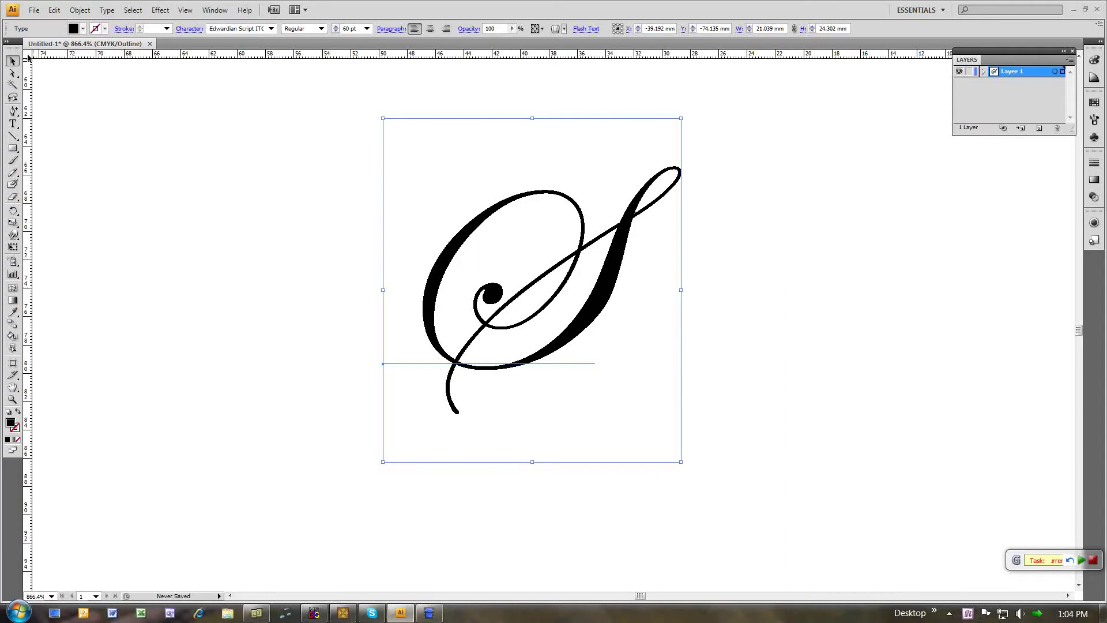
# Drag the ruler zero point onto the start of the S's baseline.
pyautogui.moveTo(27, 55); pyautogui.dragTo(383, 363)
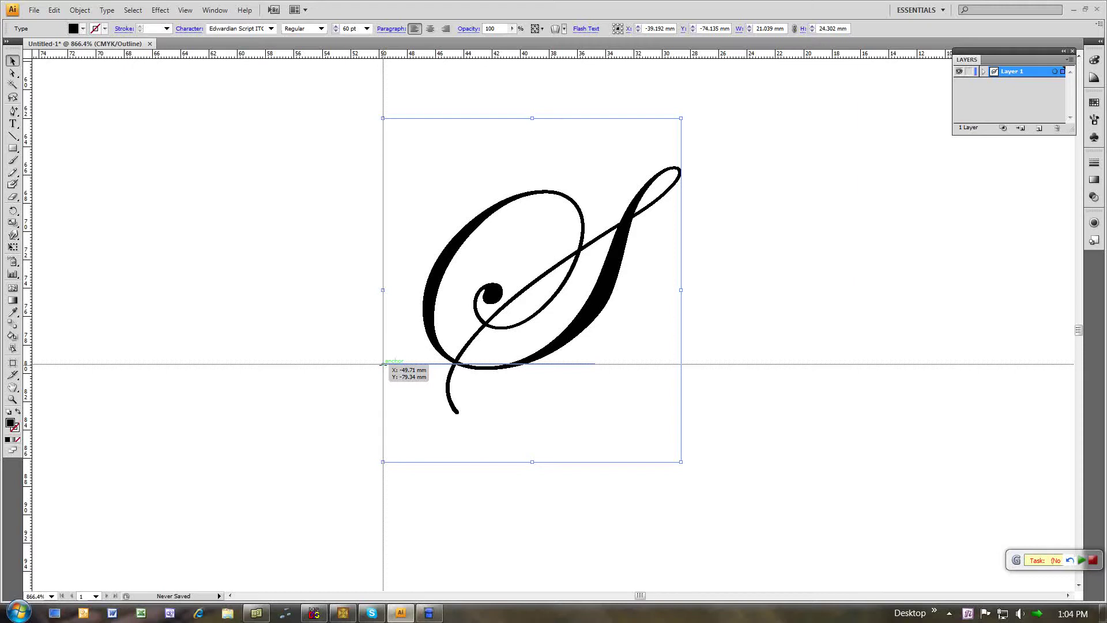
pyautogui.moveTo(383, 363); pyautogui.dragTo(383, 364)
pyautogui.moveTo(227, 53); pyautogui.dragTo(383, 364)
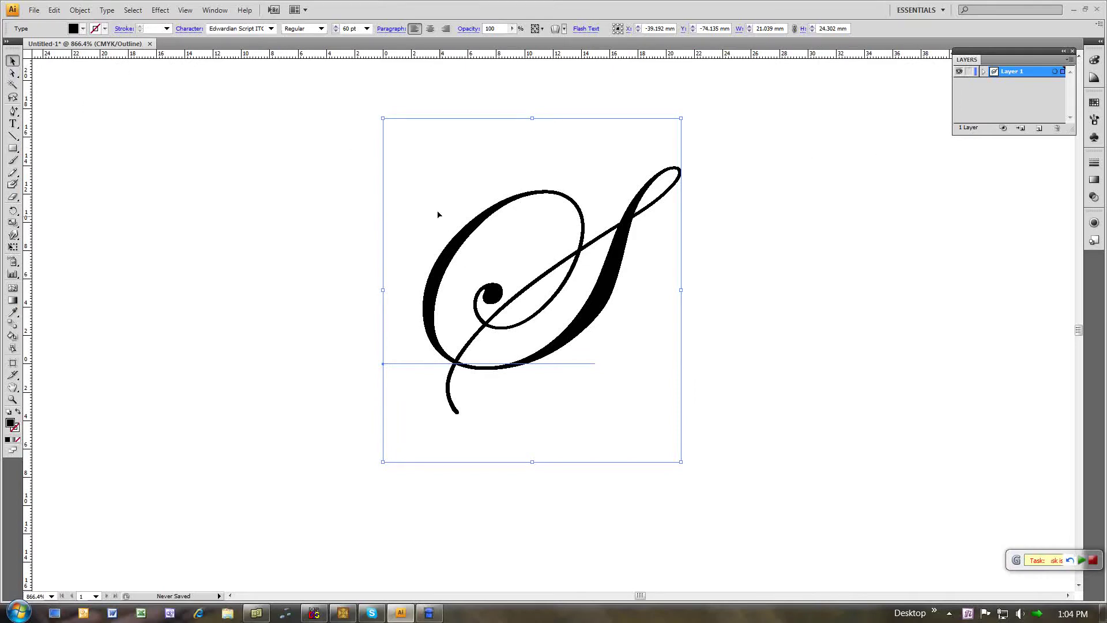
# Convert the S text into outline paths with Type > Create Outlines.
pyautogui.click(112, 11)
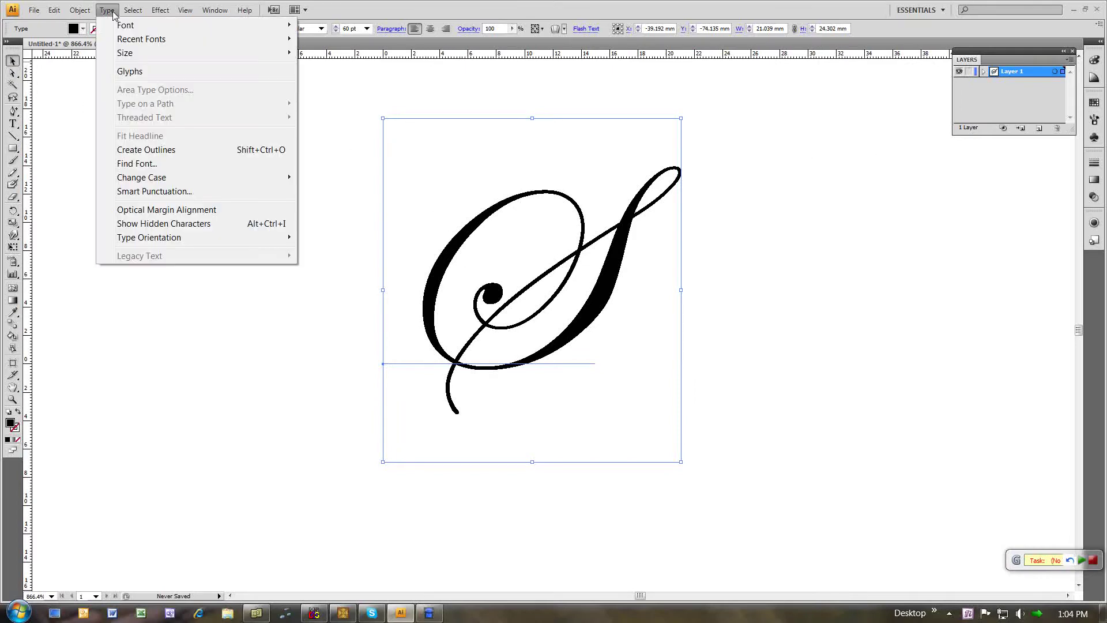
pyautogui.click(160, 151)
pyautogui.hotkey('ctrl', 'y')
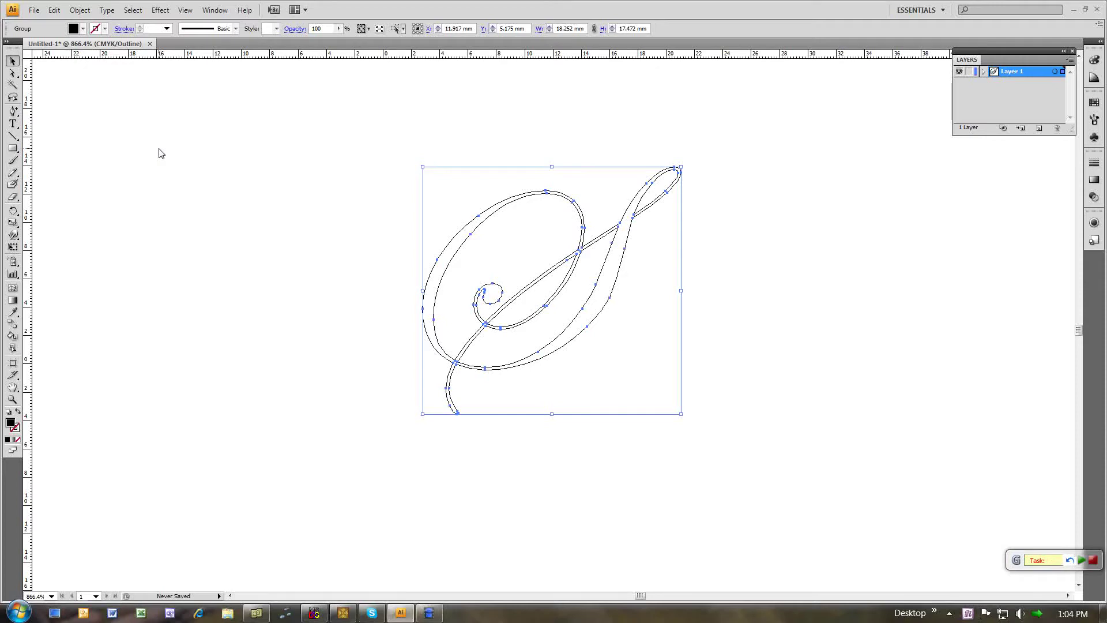
pyautogui.click(34, 9)
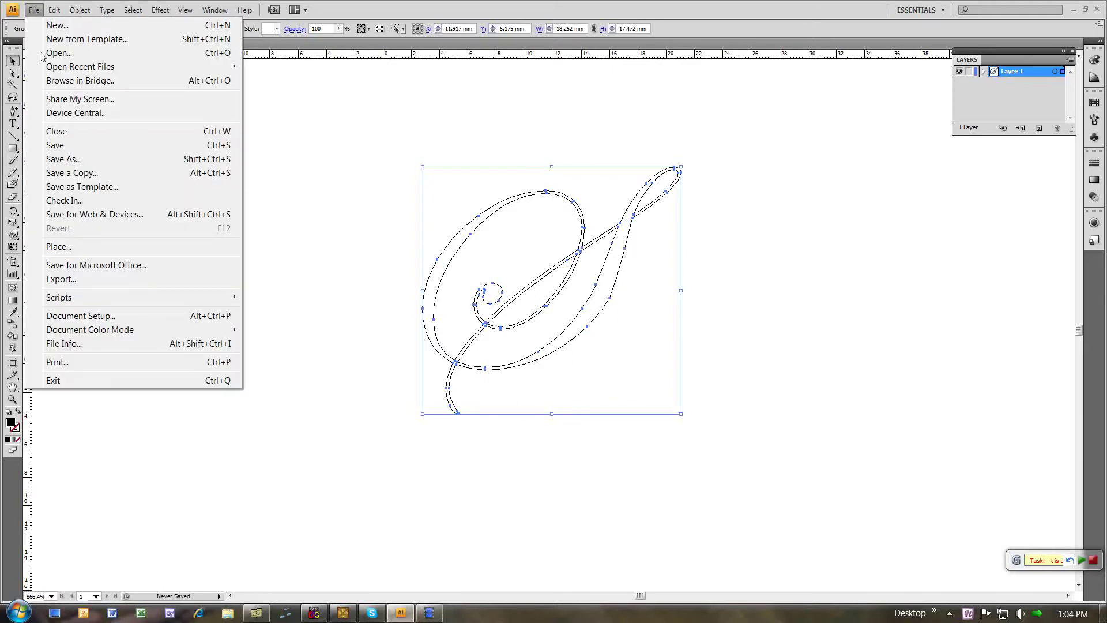
# Run the Divide (length) script with 8 parts per segment on the S, then deselect.
pyautogui.moveTo(116, 304)
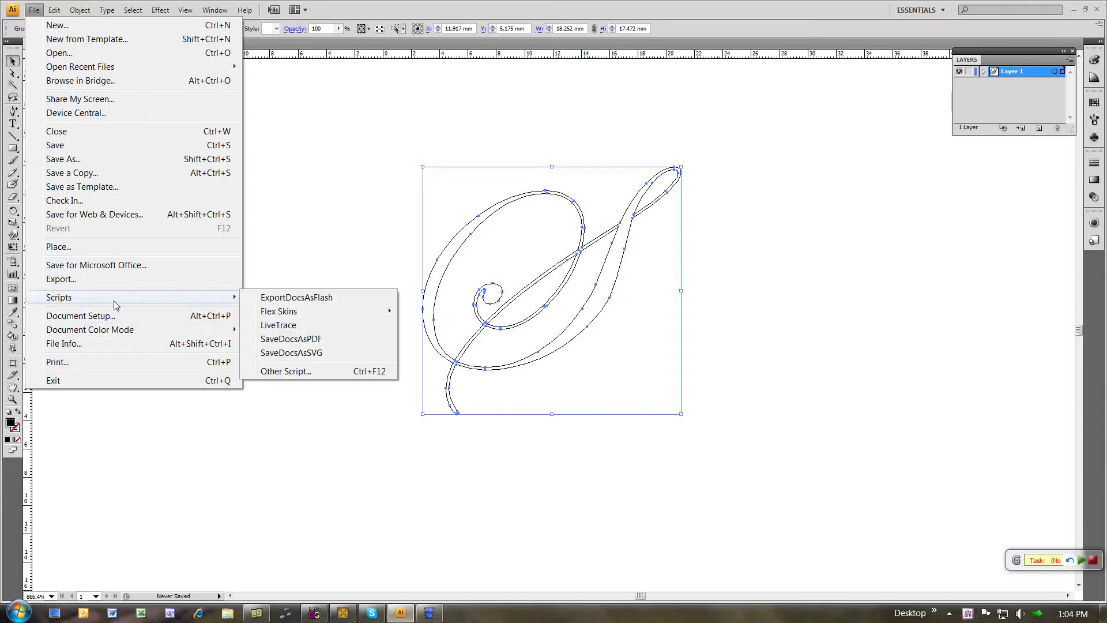
pyautogui.click(282, 366)
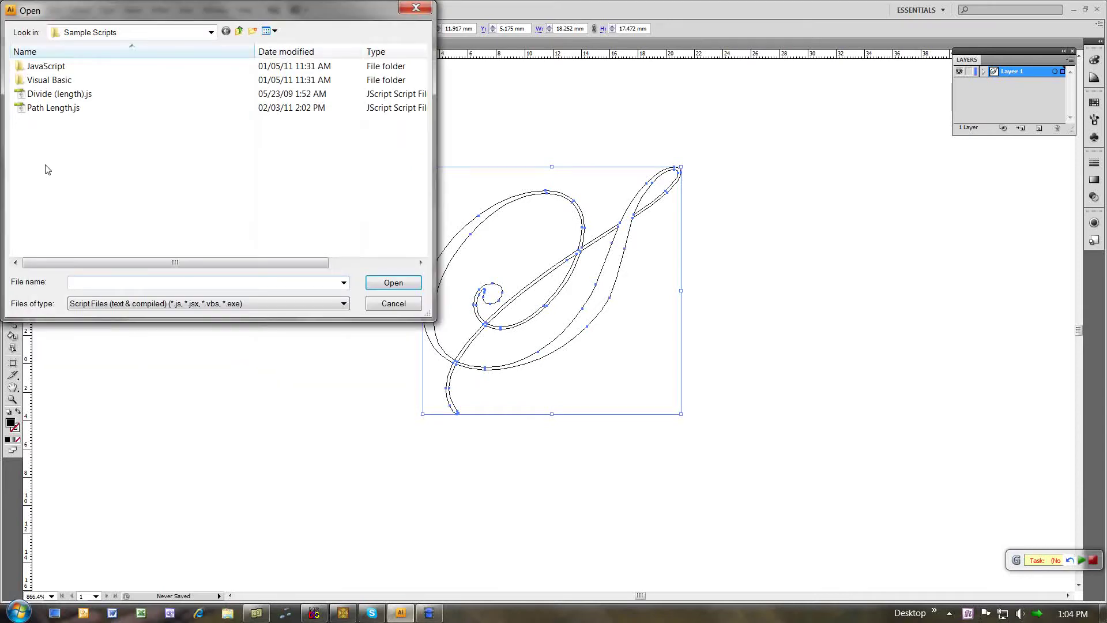
pyautogui.click(49, 96)
pyautogui.click(392, 283)
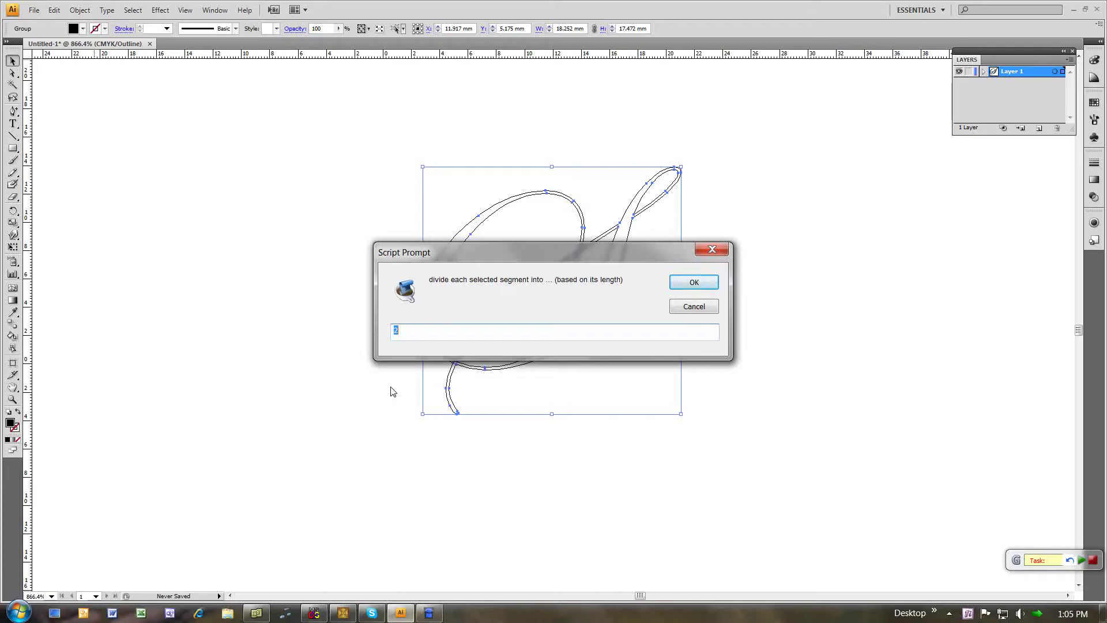
pyautogui.write('8')
pyautogui.moveTo(503, 251); pyautogui.dragTo(413, 254)
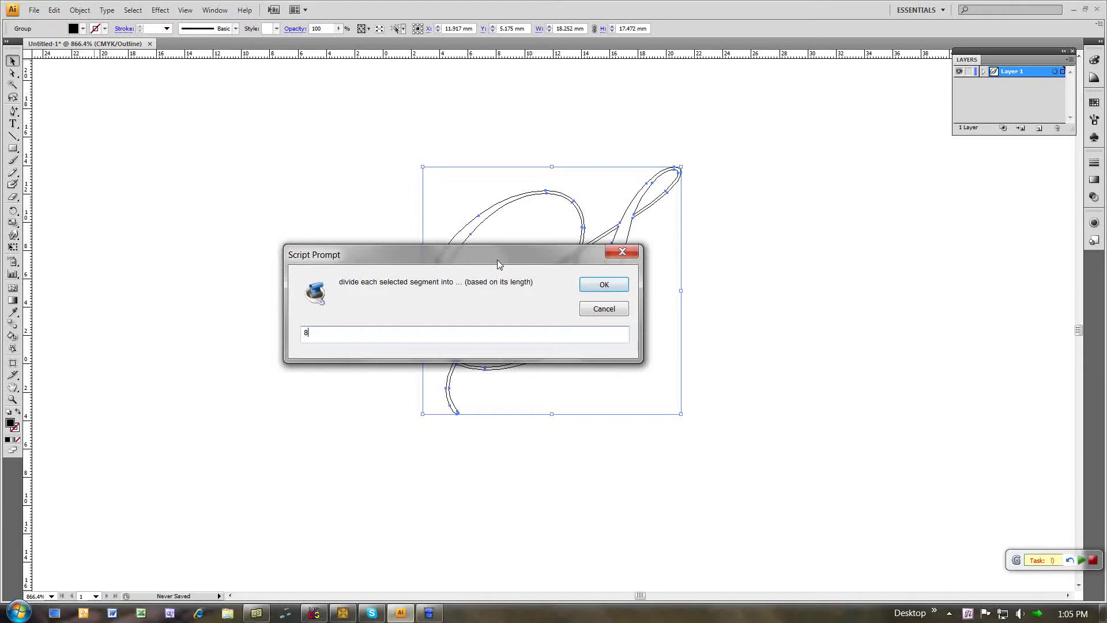
pyautogui.moveTo(497, 259); pyautogui.dragTo(255, 247)
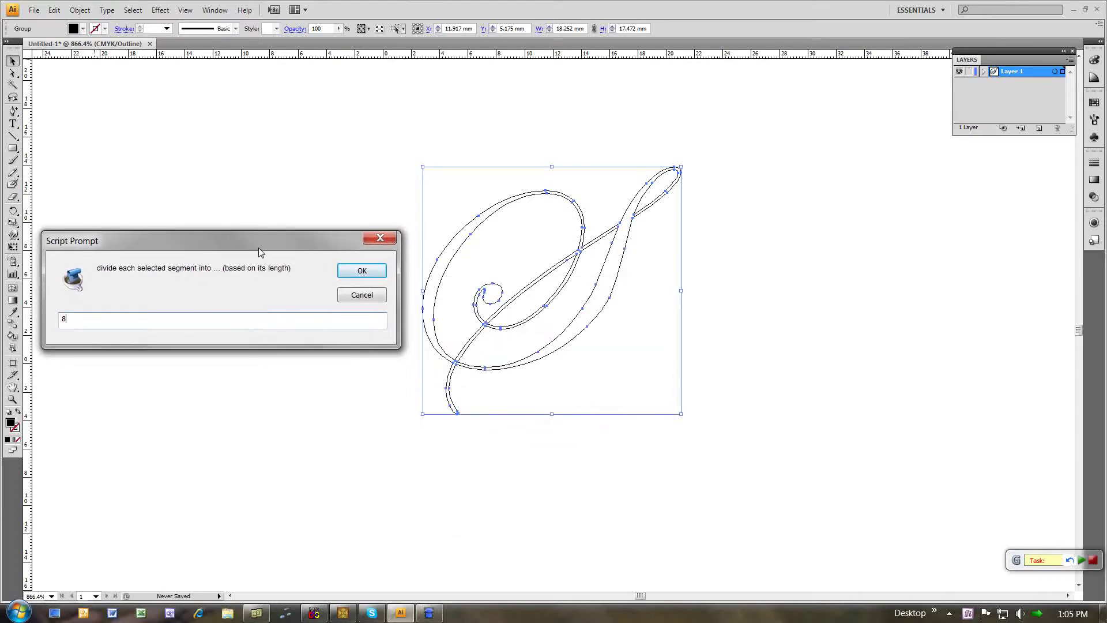
pyautogui.click(364, 271)
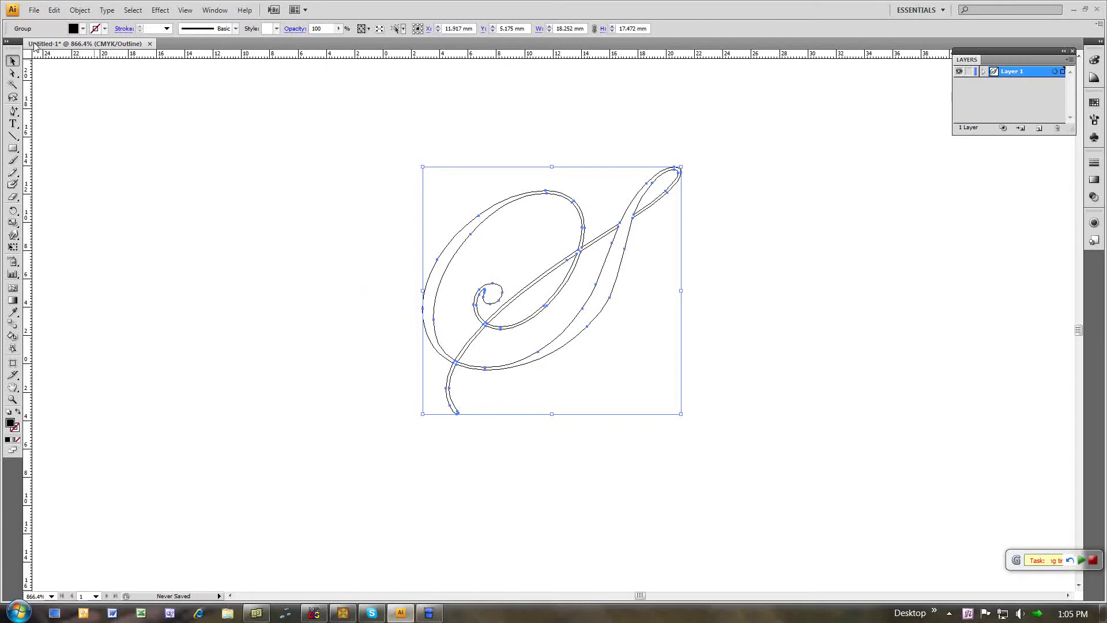
pyautogui.click(173, 204)
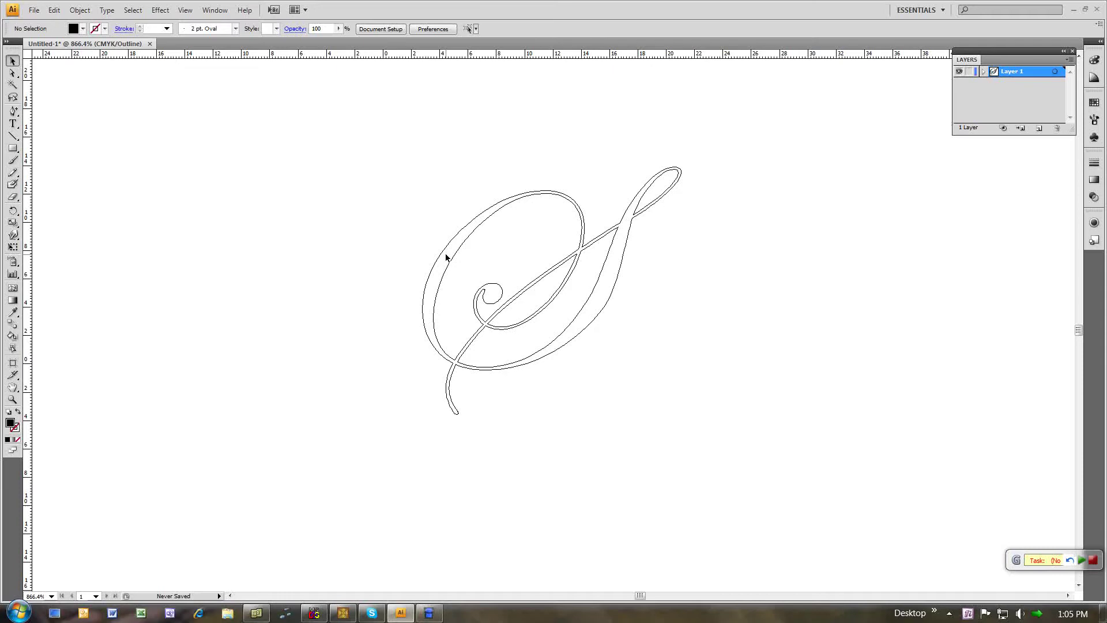
# Move the whole S outline slightly down and to the right with Direct Selection.
pyautogui.click(430, 273)
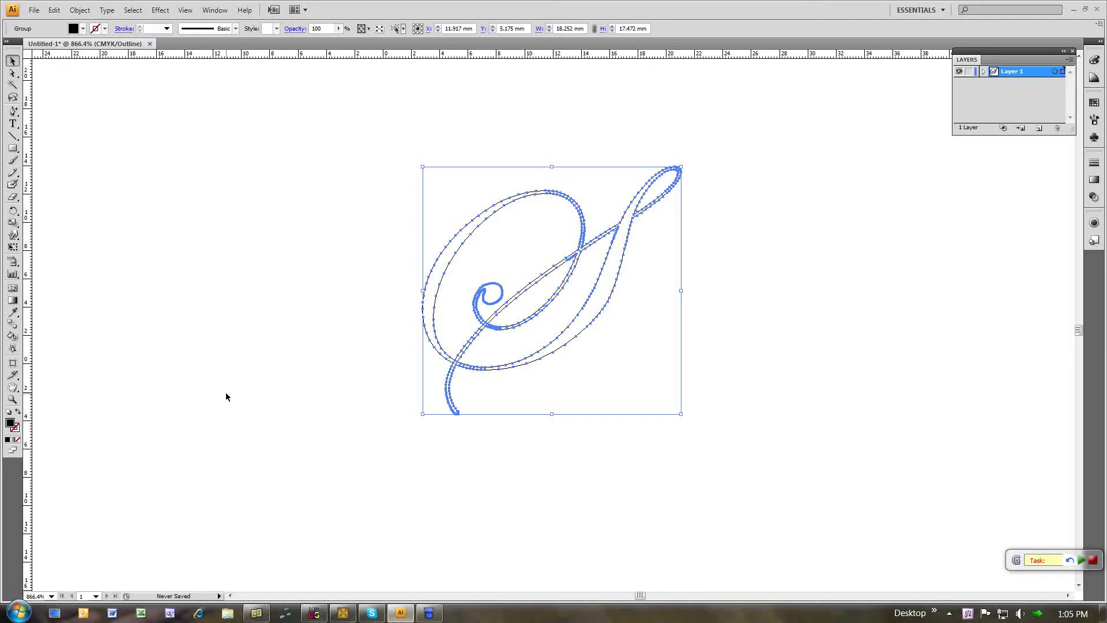
pyautogui.click(13, 73)
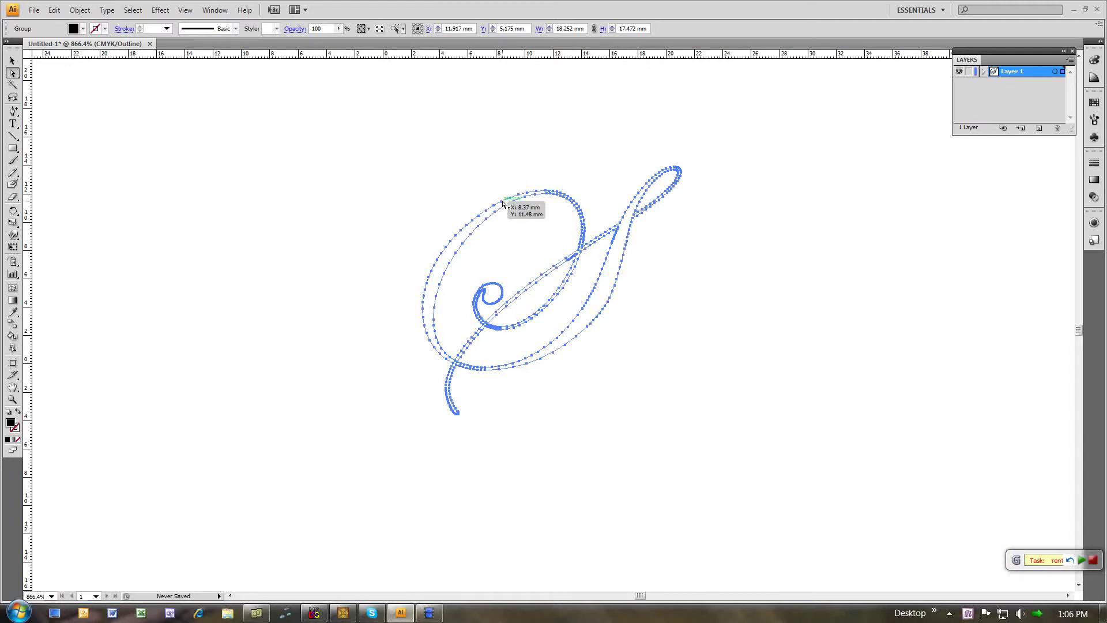
pyautogui.moveTo(502, 203); pyautogui.dragTo(546, 224)
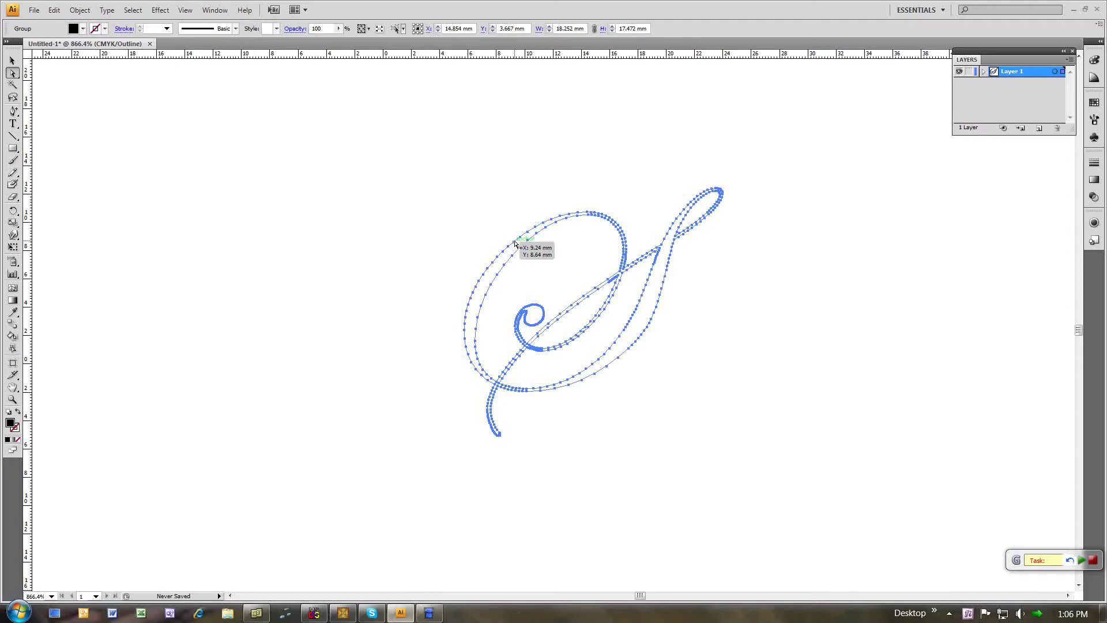
# Drag an anchor on the S's upper curve far up-left into a spike, then check About Illustrator.
pyautogui.click(514, 243)
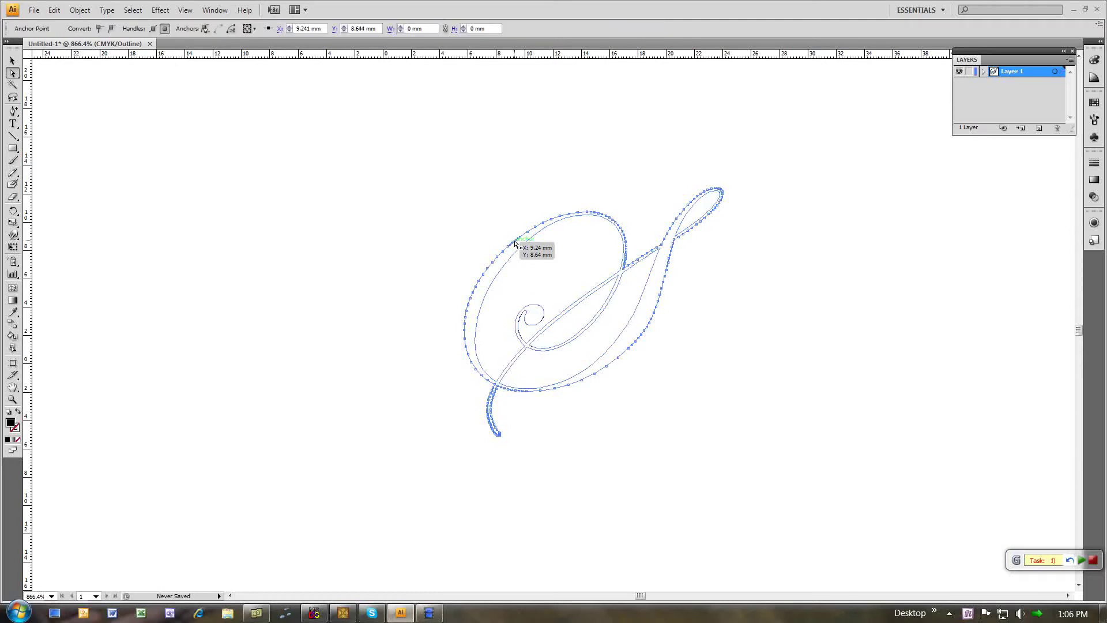
pyautogui.moveTo(514, 244); pyautogui.dragTo(290, 133)
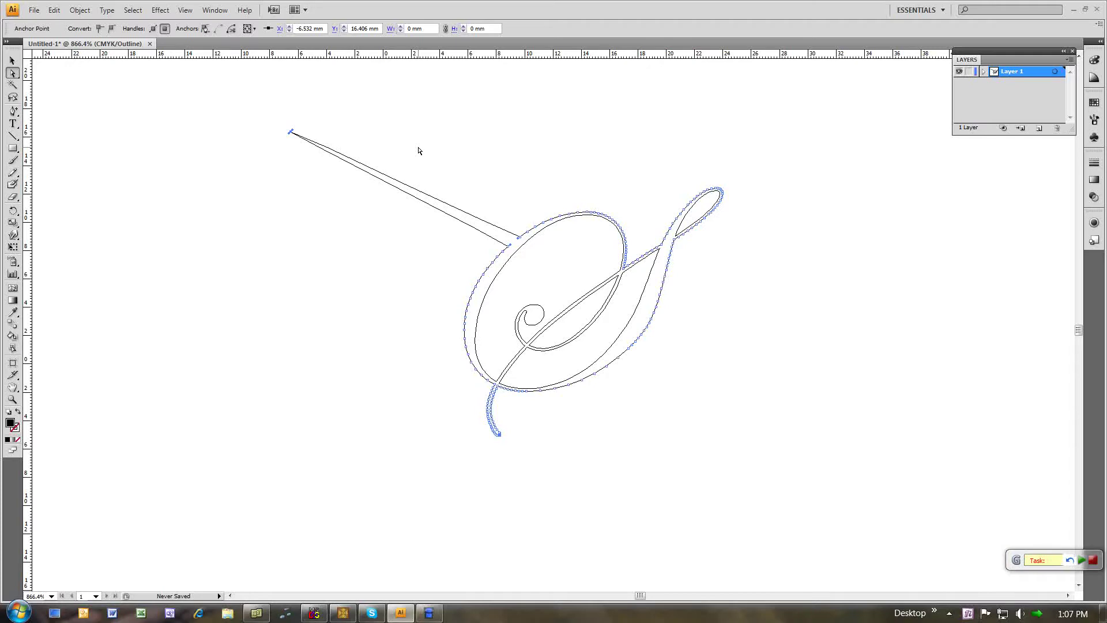
pyautogui.click(245, 11)
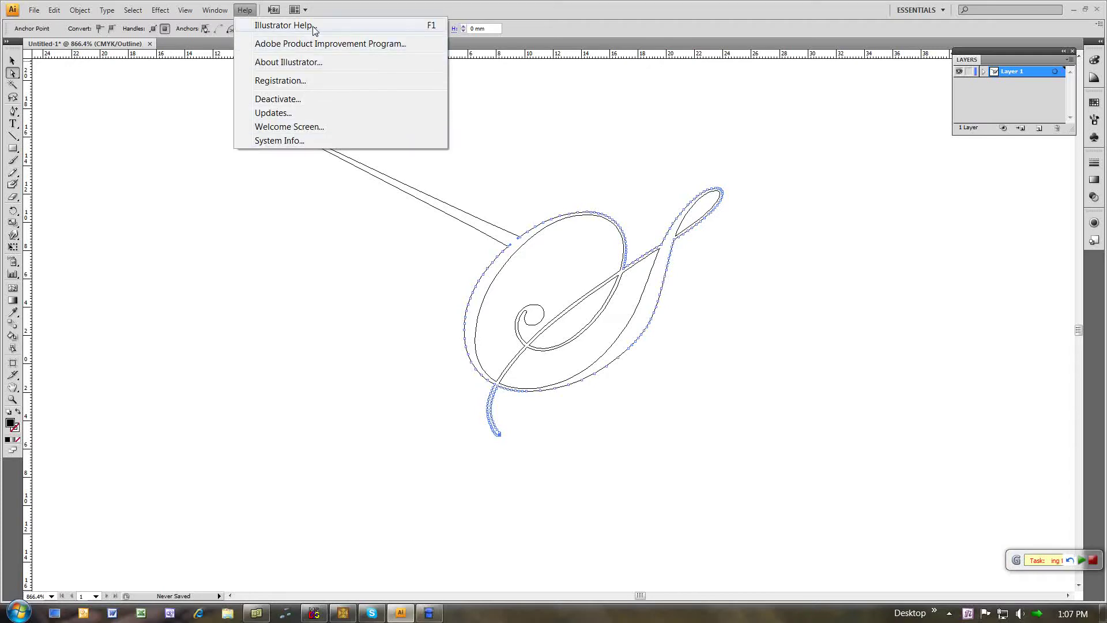
pyautogui.click(318, 63)
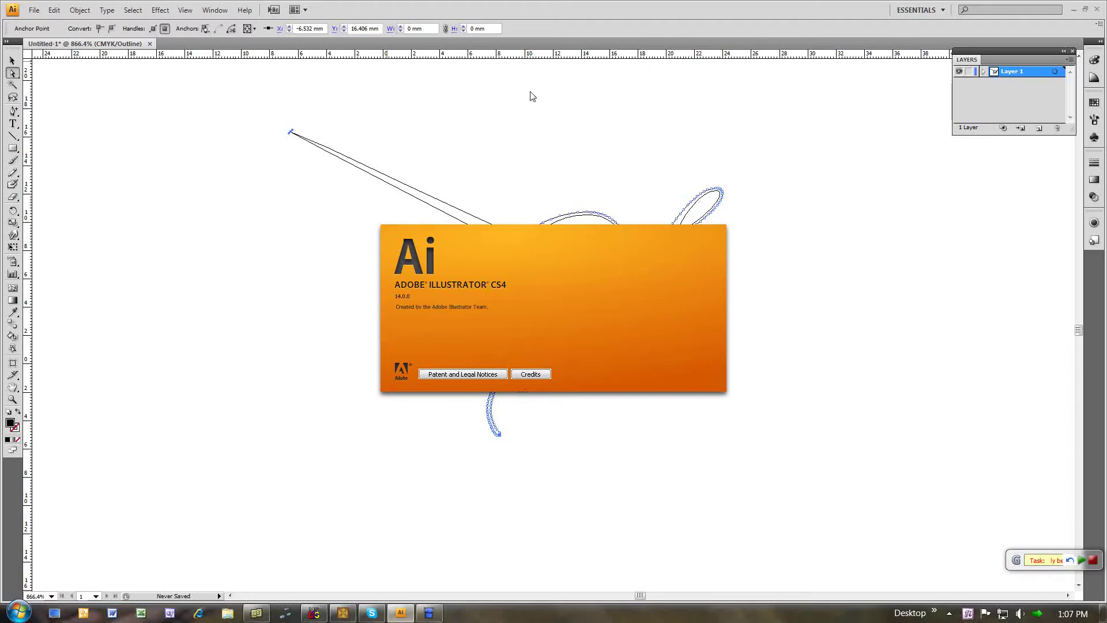
pyautogui.click(610, 260)
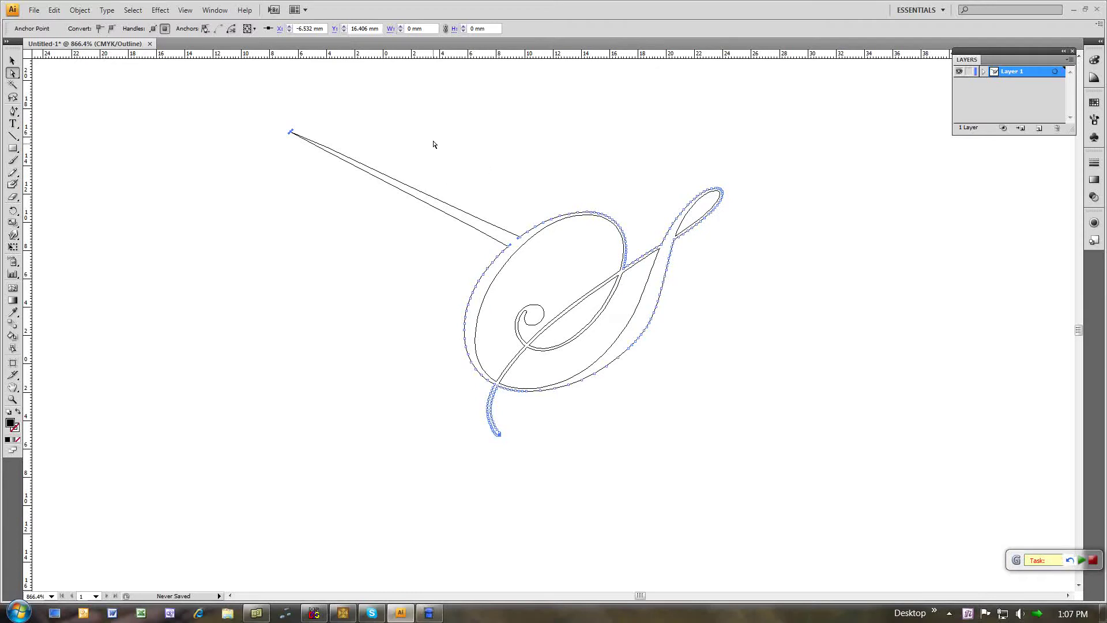
pyautogui.moveTo(223, 95); pyautogui.dragTo(766, 473)
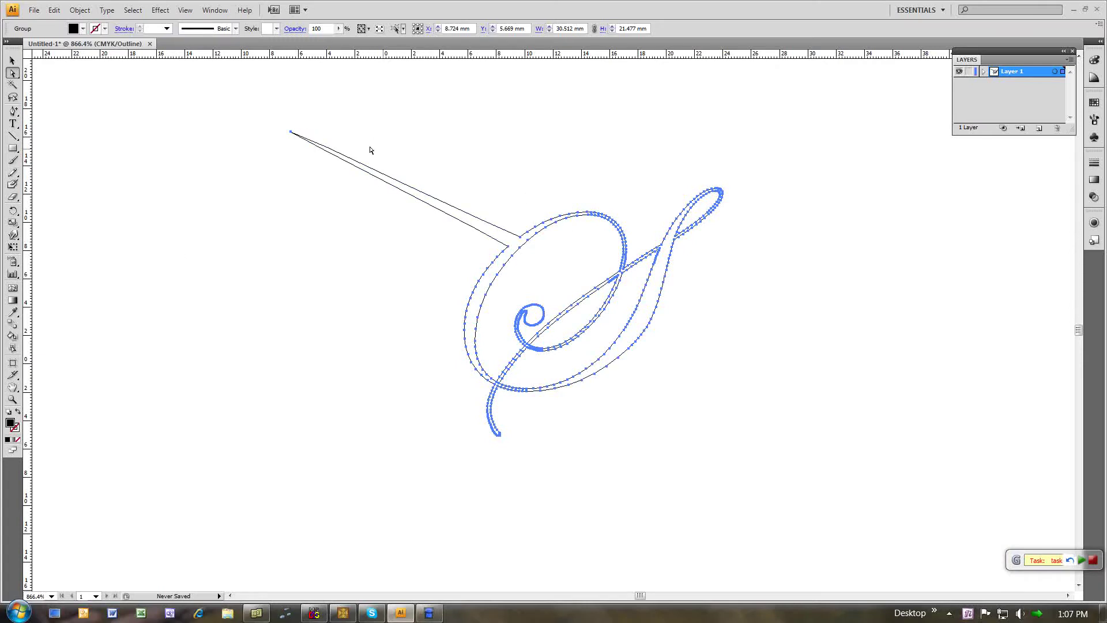
pyautogui.click(434, 168)
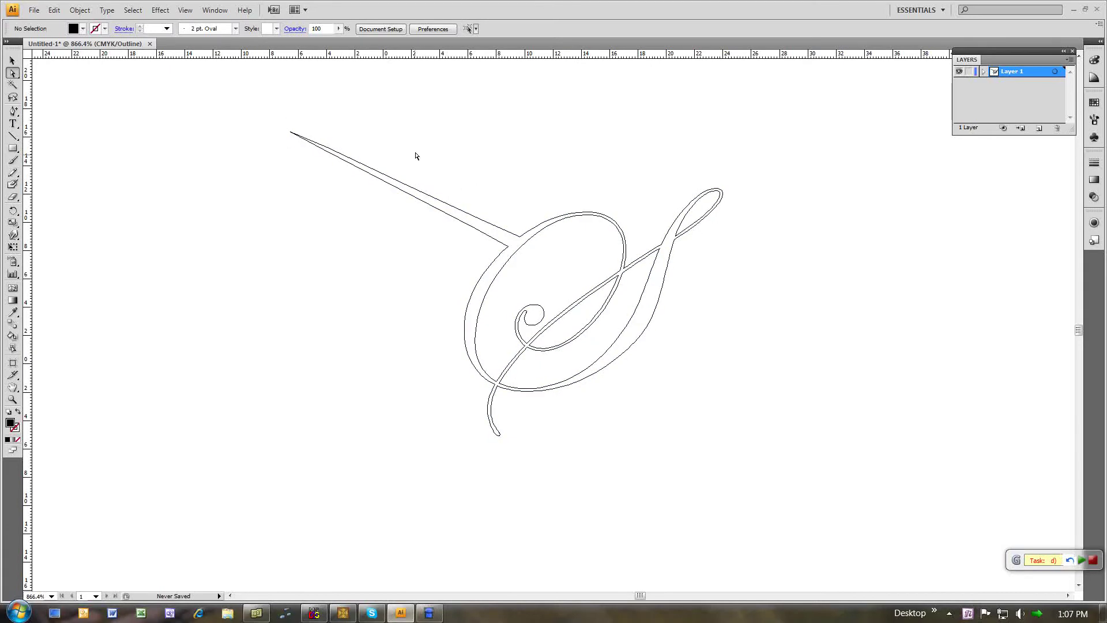
pyautogui.moveTo(408, 139); pyautogui.dragTo(764, 482)
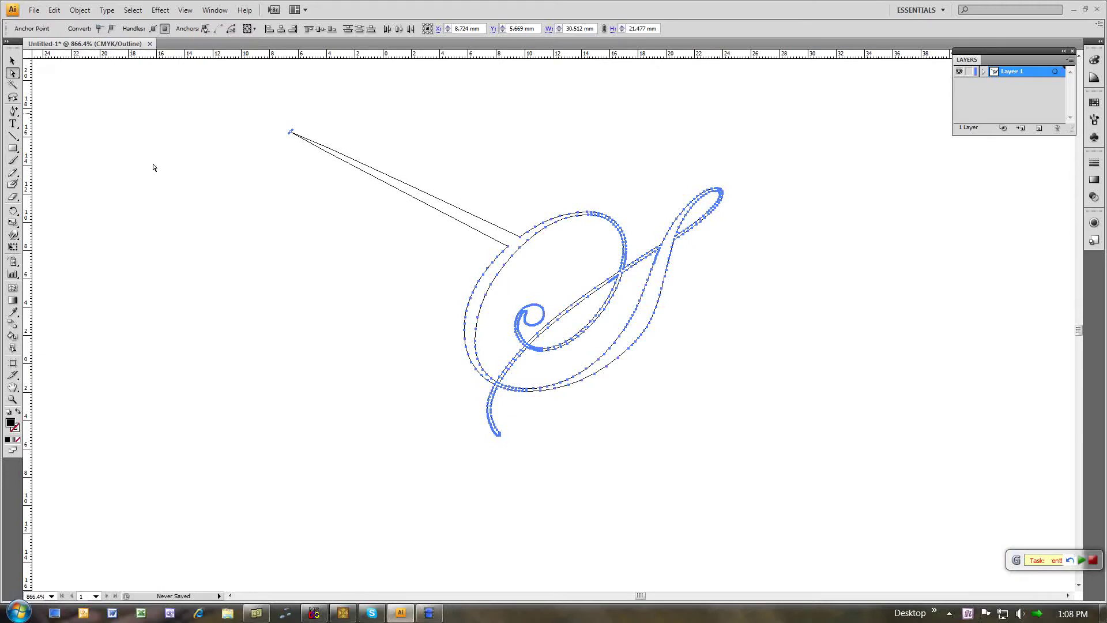
# Make the stray end anchor a corner point and place it at X 9.24 mm, Y 8.64 mm.
pyautogui.click(298, 144)
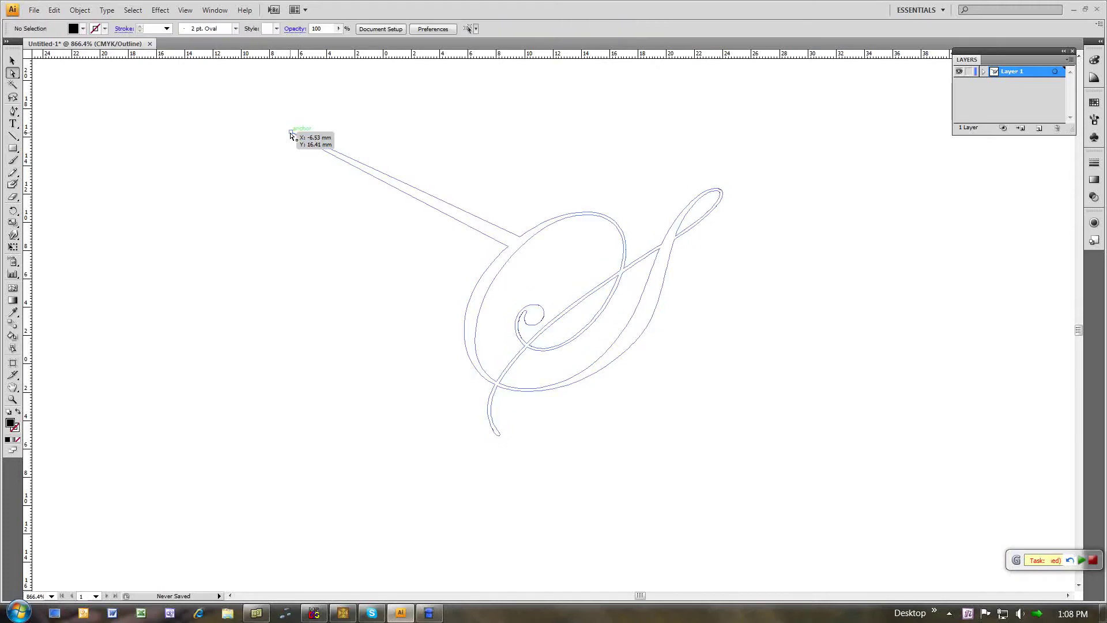
pyautogui.click(291, 133)
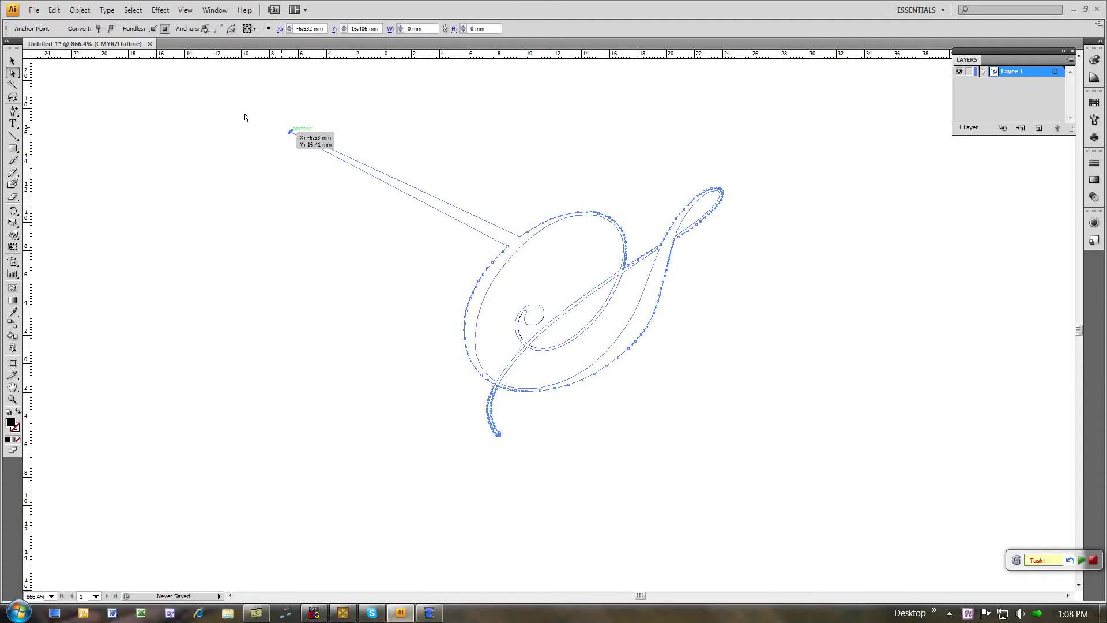
pyautogui.click(100, 29)
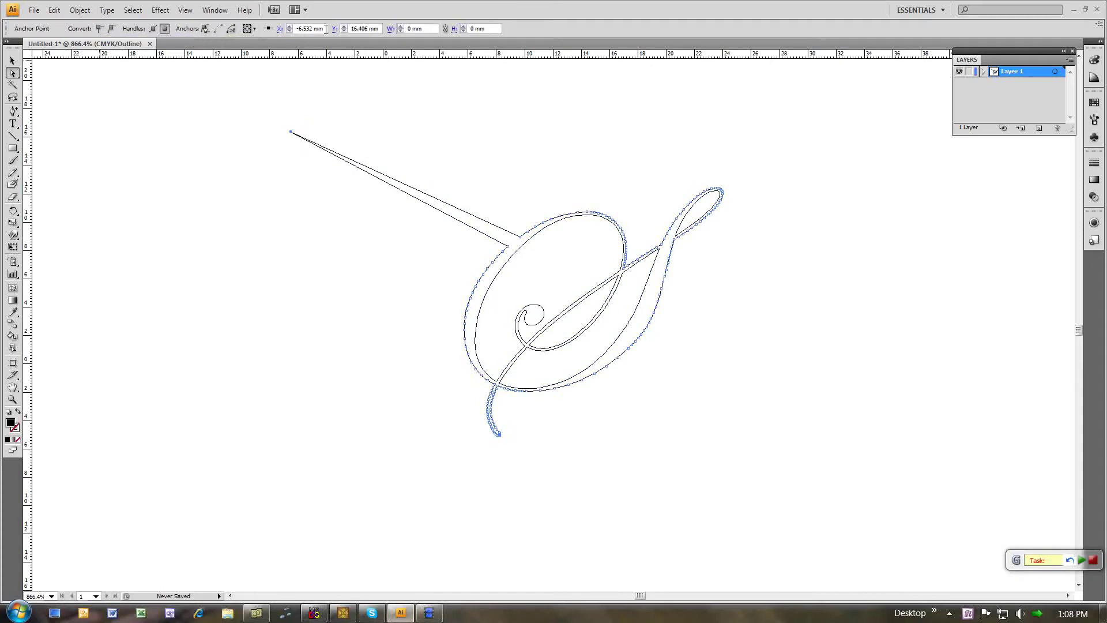
pyautogui.click(297, 27)
pyautogui.write('9.24')
pyautogui.press('Tab')
pyautogui.write('8')
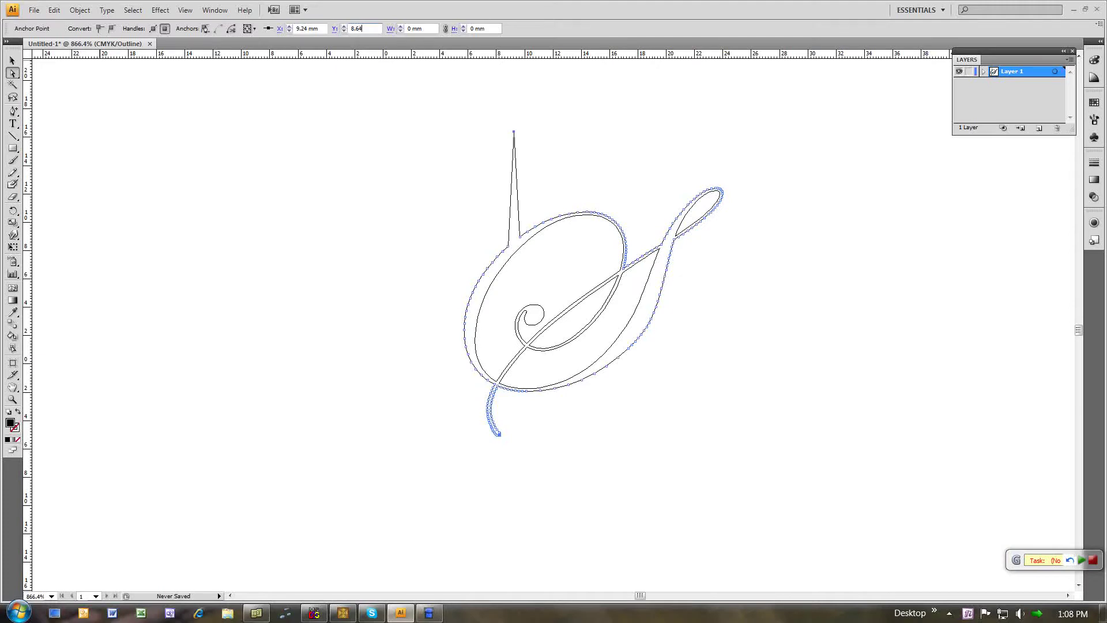
pyautogui.write('.64')
pyautogui.press('Tab')
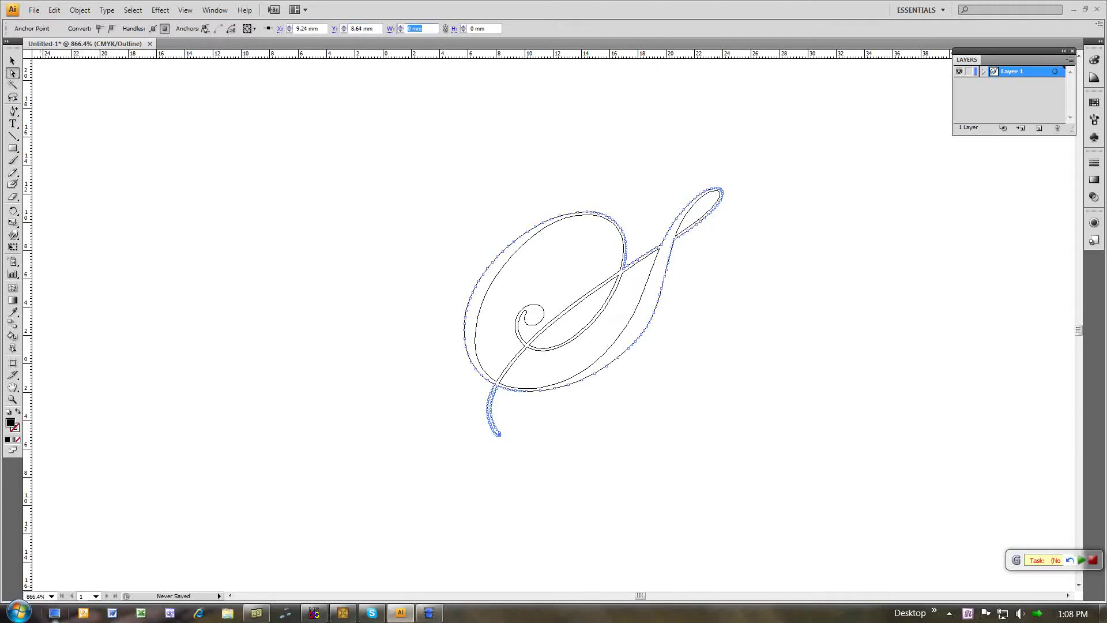
pyautogui.click(51, 595)
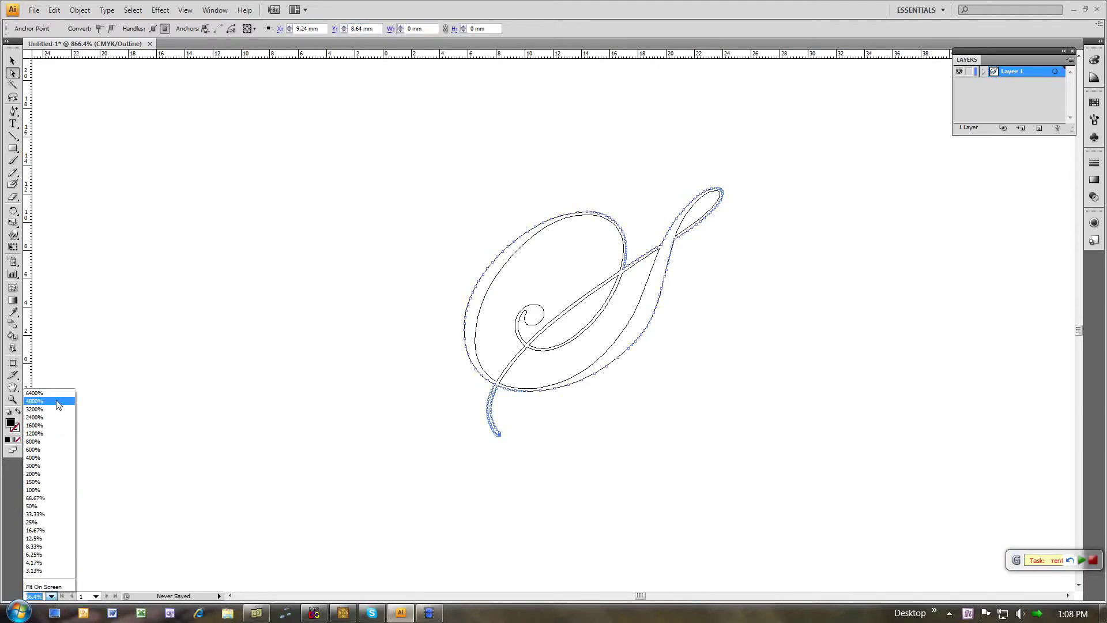
pyautogui.click(56, 409)
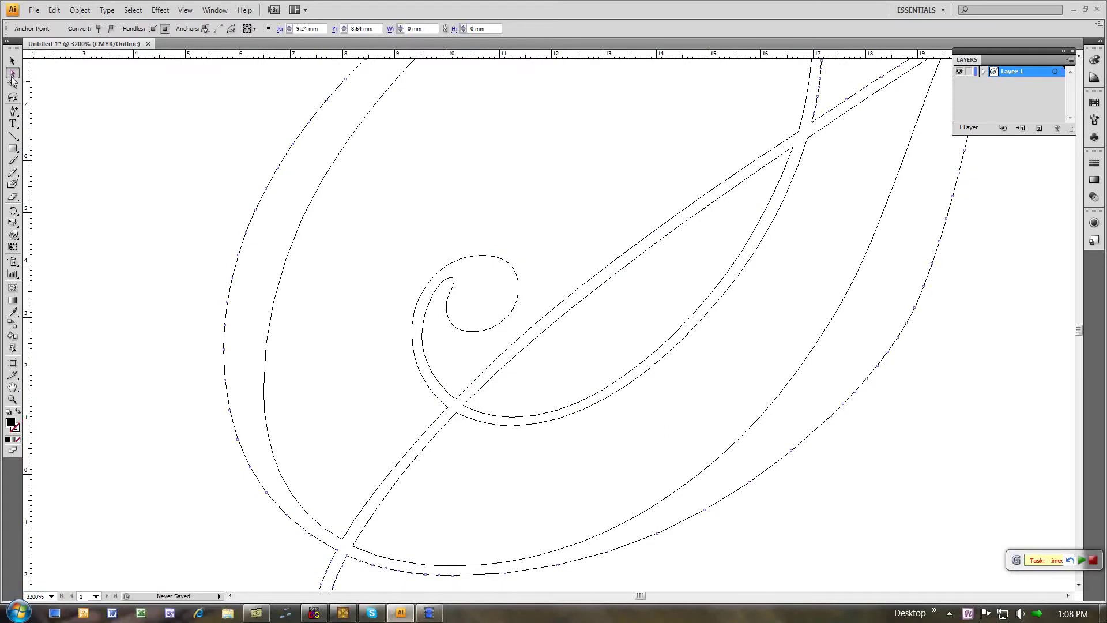
pyautogui.click(12, 387)
pyautogui.moveTo(408, 222); pyautogui.dragTo(444, 458)
pyautogui.moveTo(552, 405); pyautogui.dragTo(524, 390)
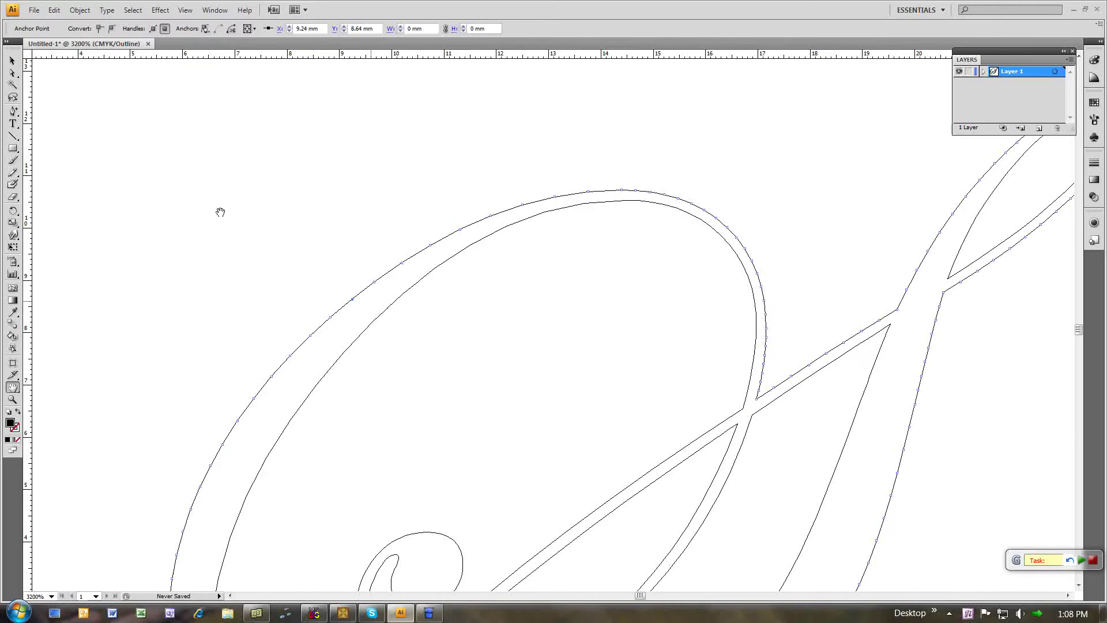
pyautogui.click(12, 60)
pyautogui.click(146, 150)
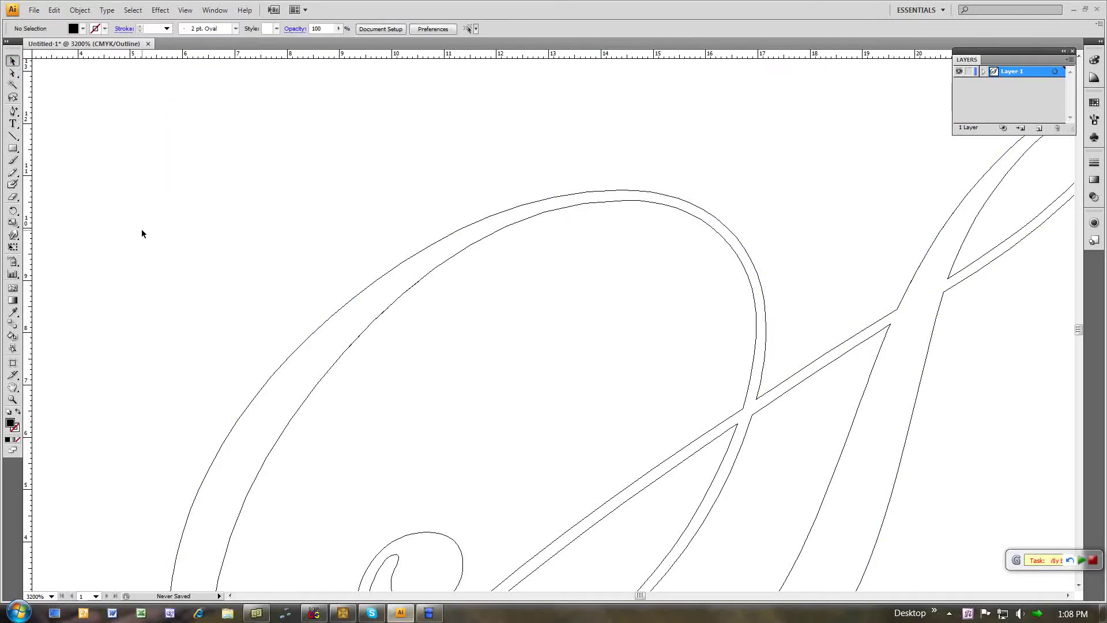
pyautogui.moveTo(821, 481)
pyautogui.mouseDown()
pyautogui.moveTo(633, 503)
pyautogui.moveTo(694, 415)
pyautogui.moveTo(636, 387)
pyautogui.moveTo(692, 260)
pyautogui.mouseUp()
pyautogui.moveTo(447, 413); pyautogui.dragTo(583, 265)
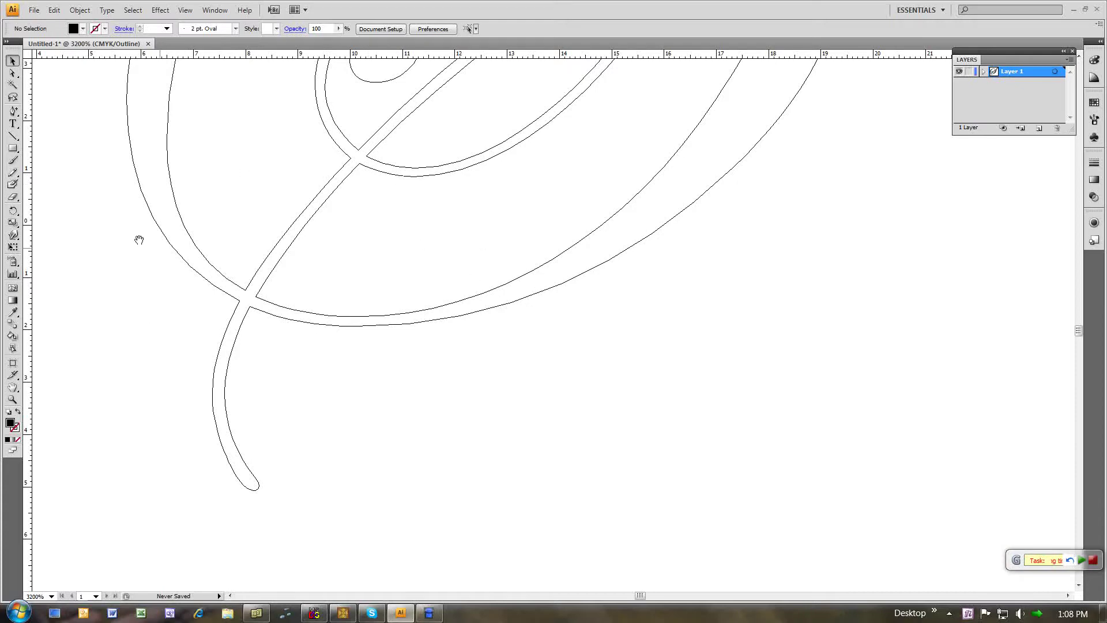
pyautogui.moveTo(471, 175); pyautogui.dragTo(533, 495)
pyautogui.moveTo(539, 225); pyautogui.dragTo(534, 430)
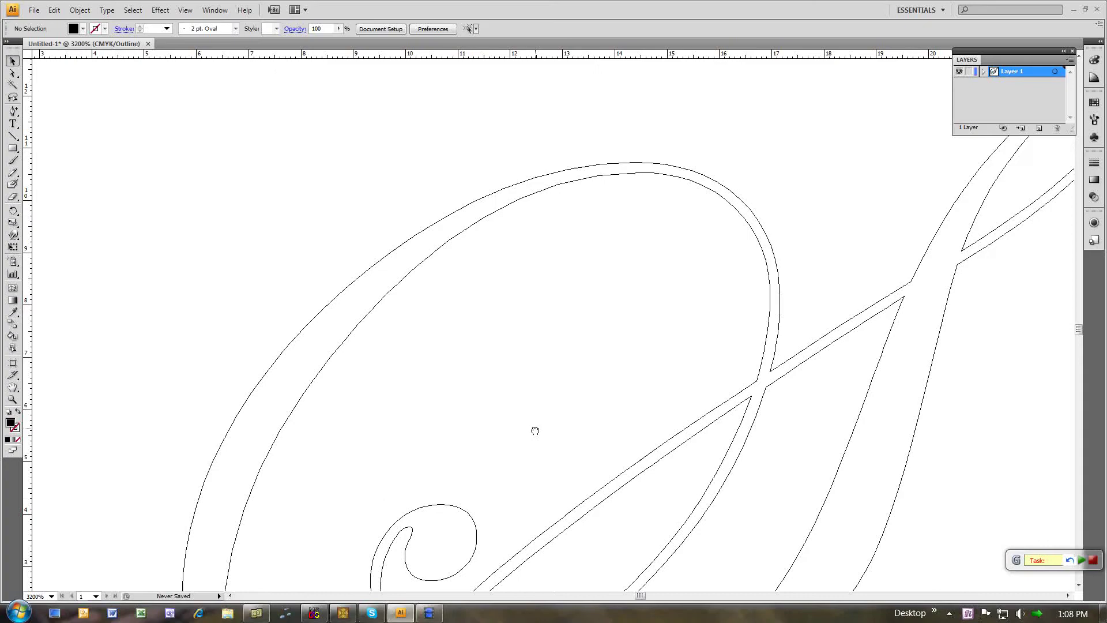
pyautogui.moveTo(403, 427); pyautogui.dragTo(399, 222)
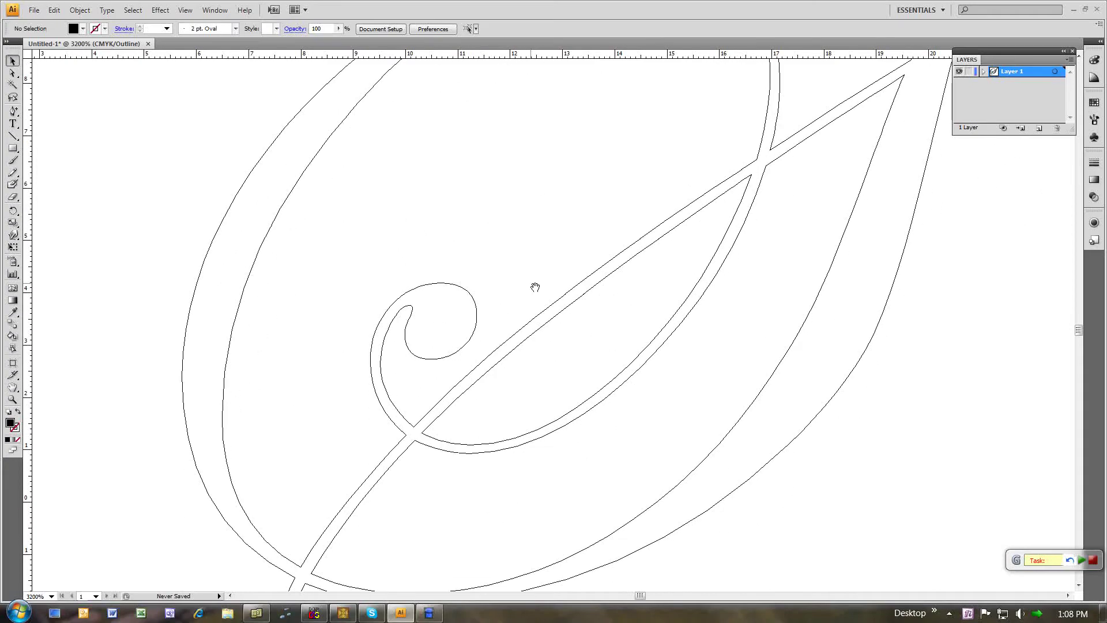
pyautogui.moveTo(627, 434); pyautogui.dragTo(663, 582)
pyautogui.moveTo(585, 335); pyautogui.dragTo(491, 369)
pyautogui.click(12, 73)
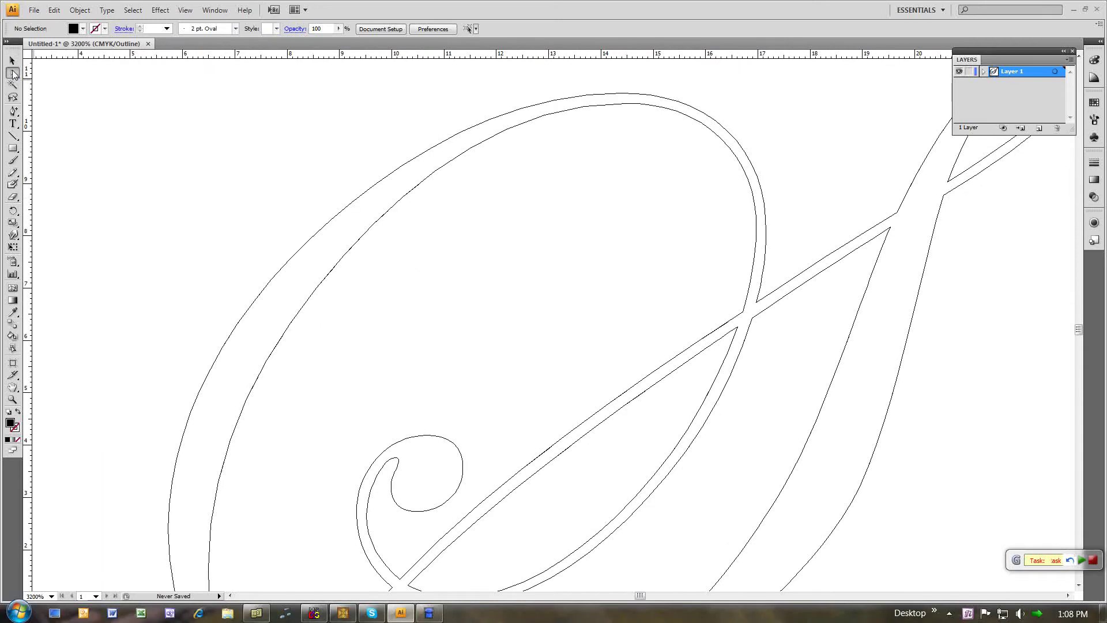
pyautogui.click(250, 311)
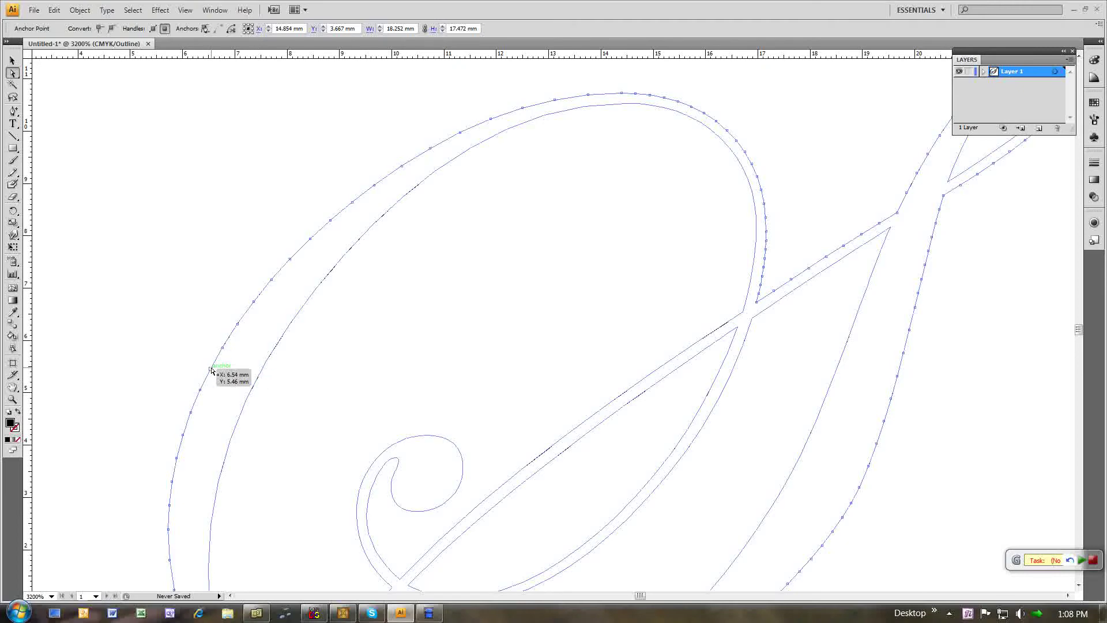
pyautogui.moveTo(211, 370); pyautogui.dragTo(105, 260)
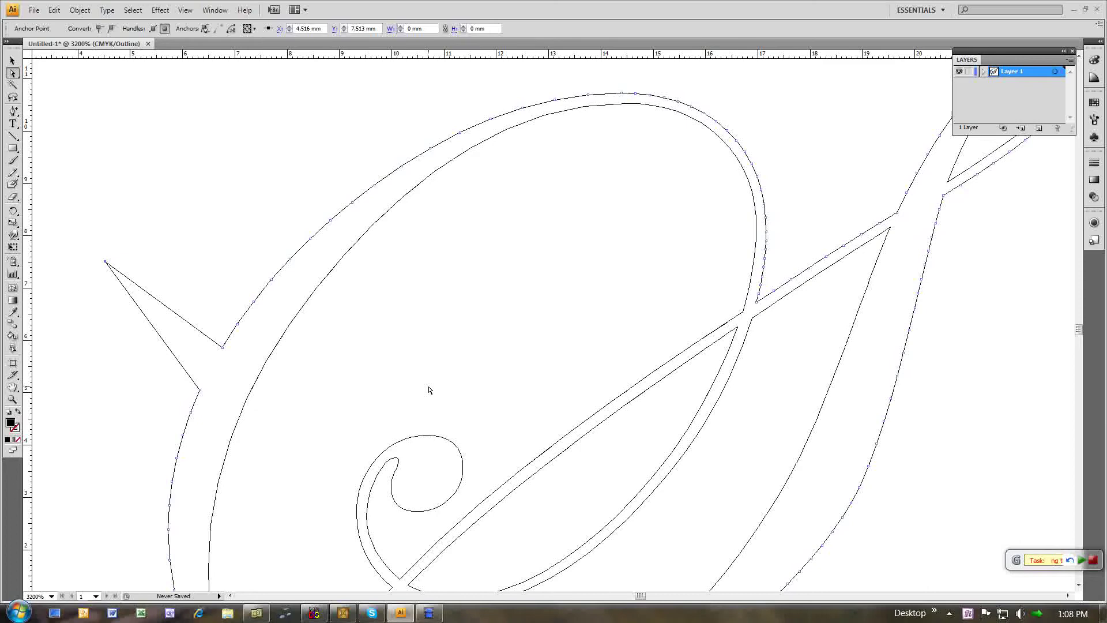
pyautogui.hotkey('ctrl', 'z')
pyautogui.click(916, 403)
pyautogui.click(892, 403)
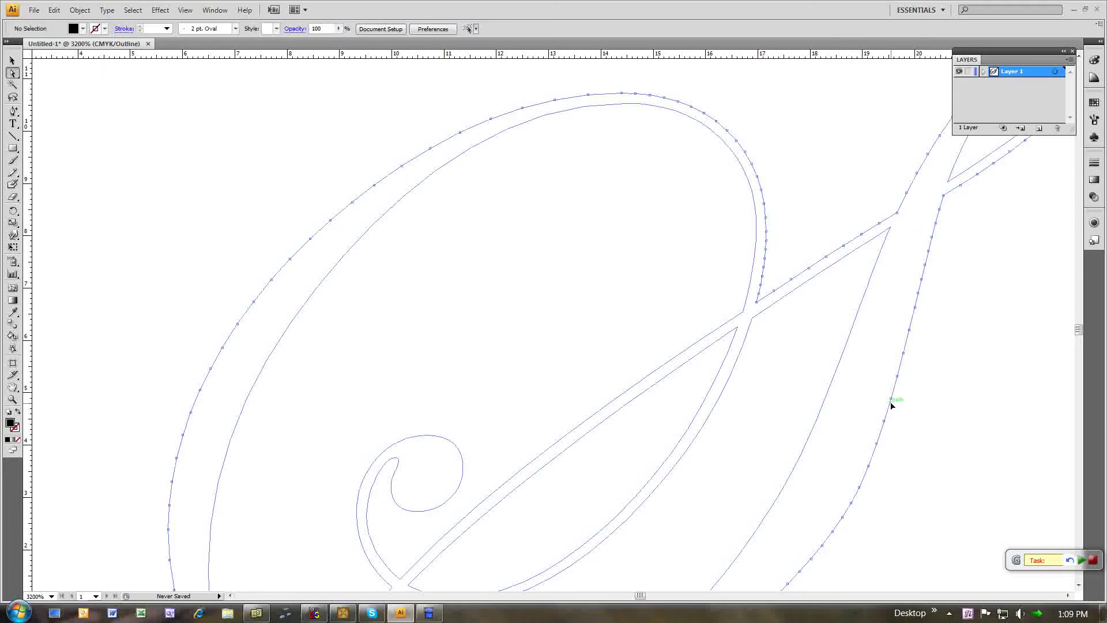
pyautogui.moveTo(894, 400); pyautogui.dragTo(1012, 434)
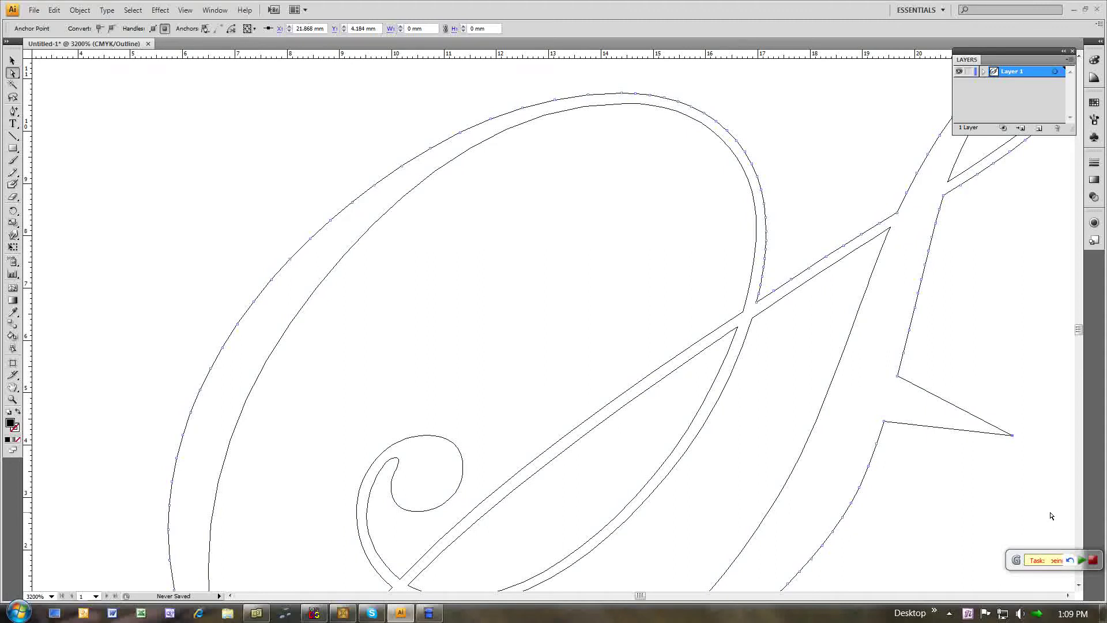
pyautogui.hotkey('ctrl', 'z')
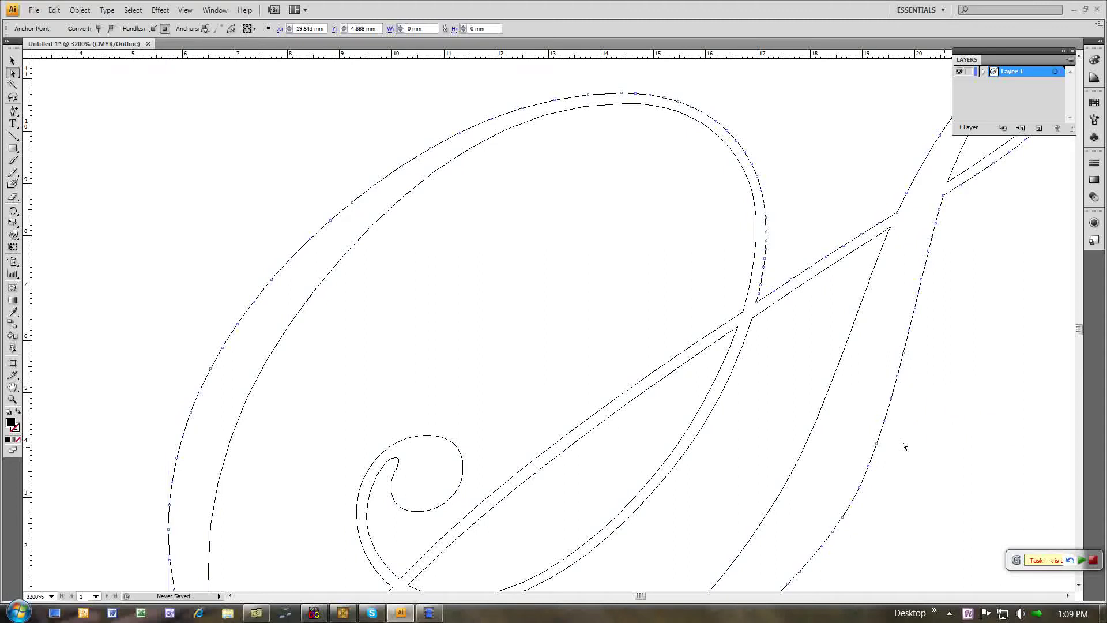
pyautogui.click(738, 457)
pyautogui.hotkey('ctrl', '0')
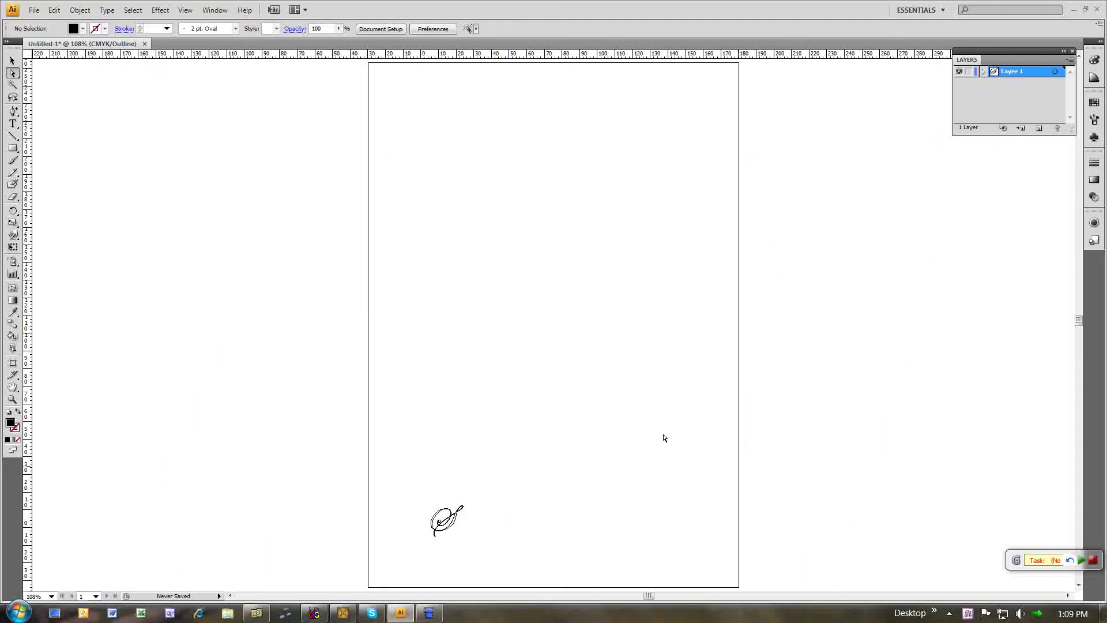
# Zoom in on the small S near the page bottom and switch to Preview display.
pyautogui.click(12, 399)
pyautogui.moveTo(417, 495); pyautogui.dragTo(496, 558)
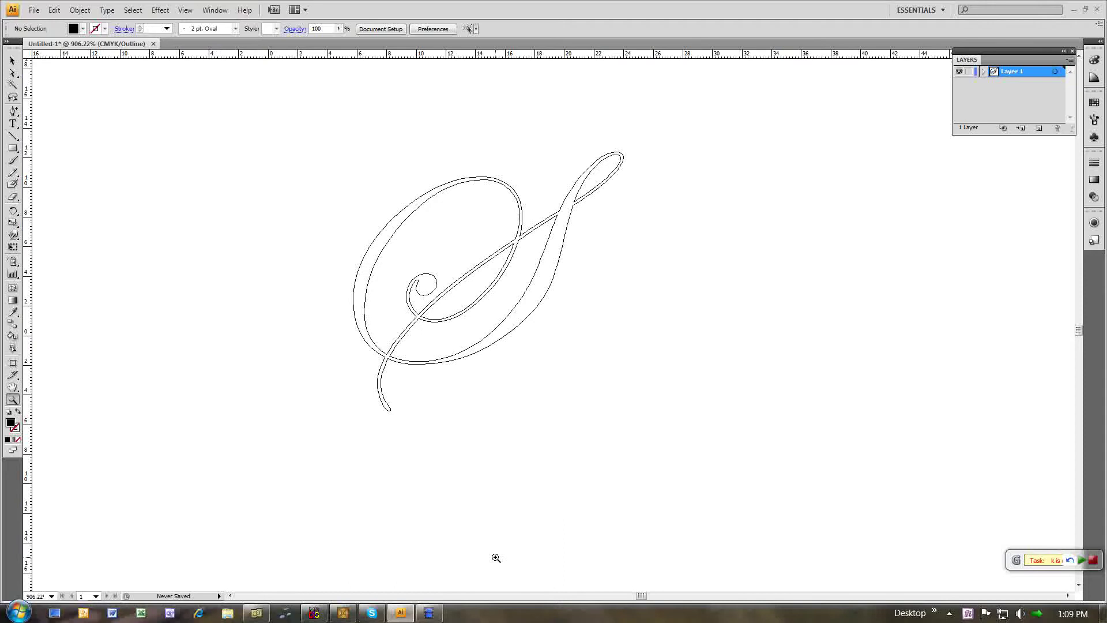
pyautogui.click(185, 10)
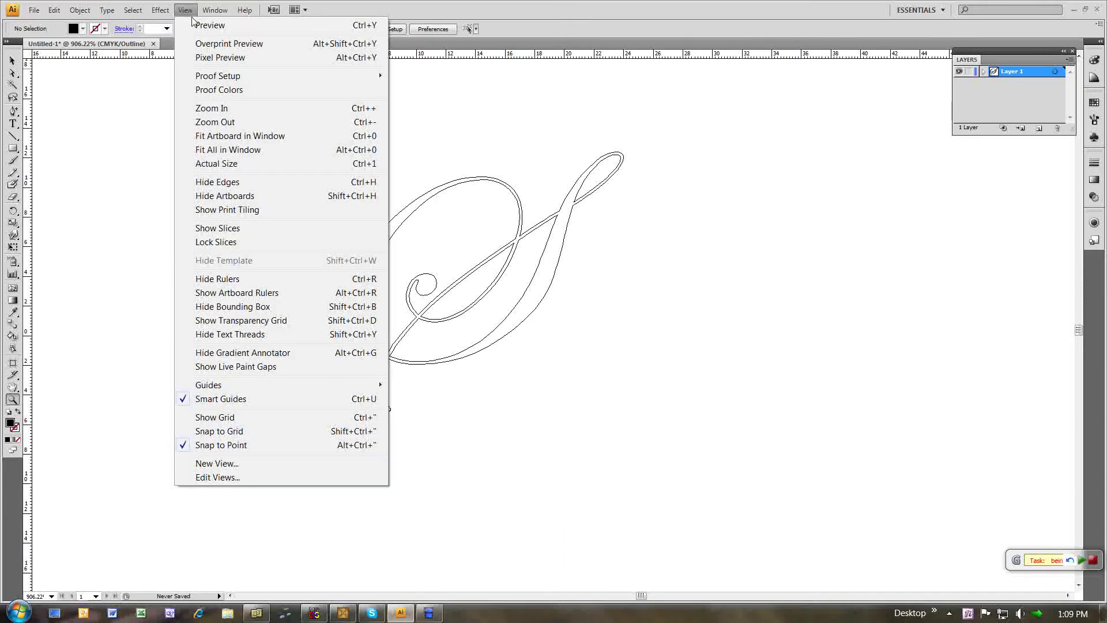
pyautogui.click(196, 22)
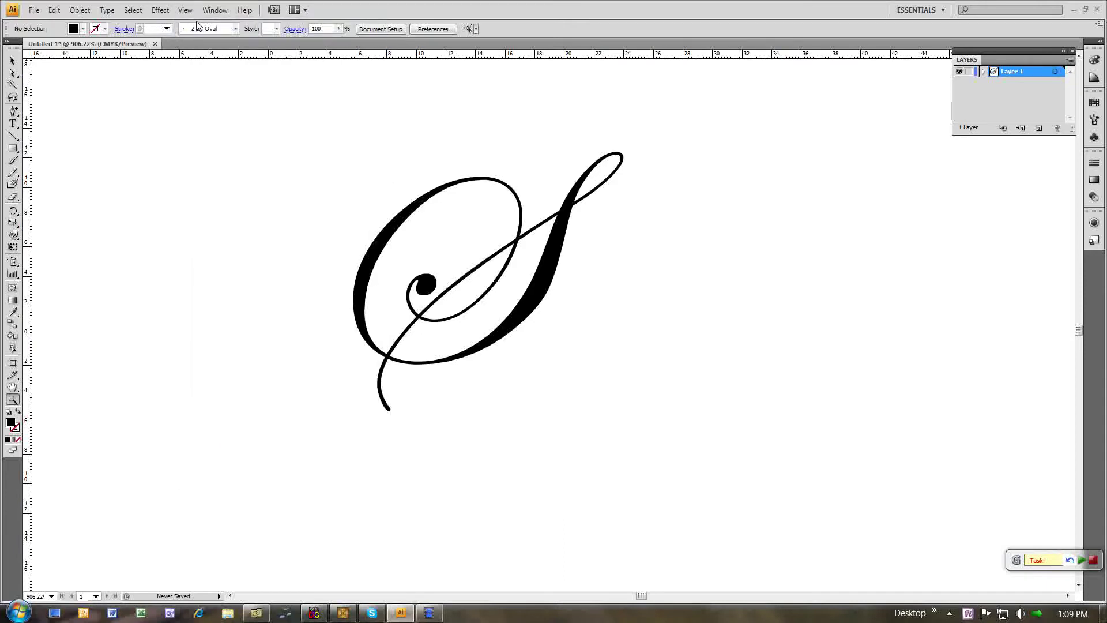
# Set the zoom to 1600% and pan so the whole S is centred in the window.
pyautogui.click(51, 596)
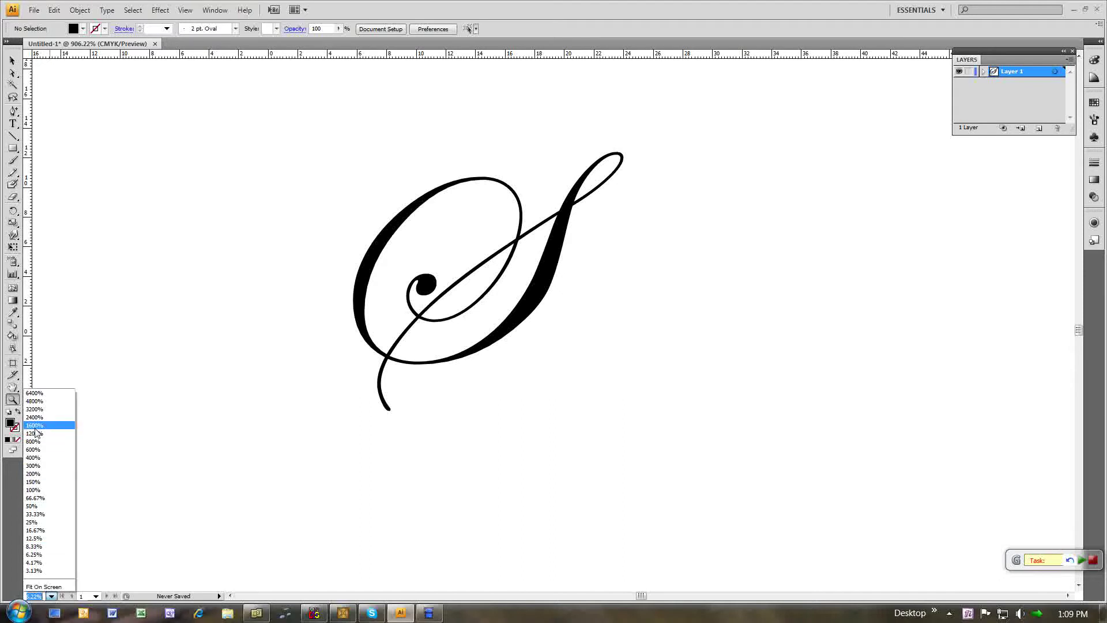
pyautogui.click(34, 427)
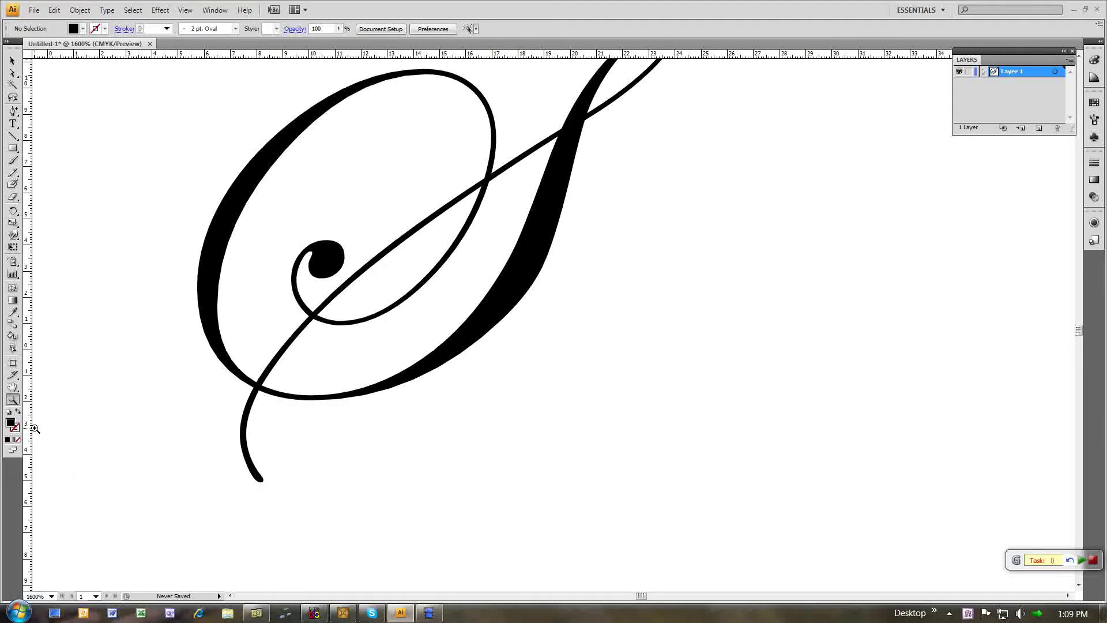
pyautogui.click(13, 386)
pyautogui.moveTo(231, 387); pyautogui.dragTo(766, 458)
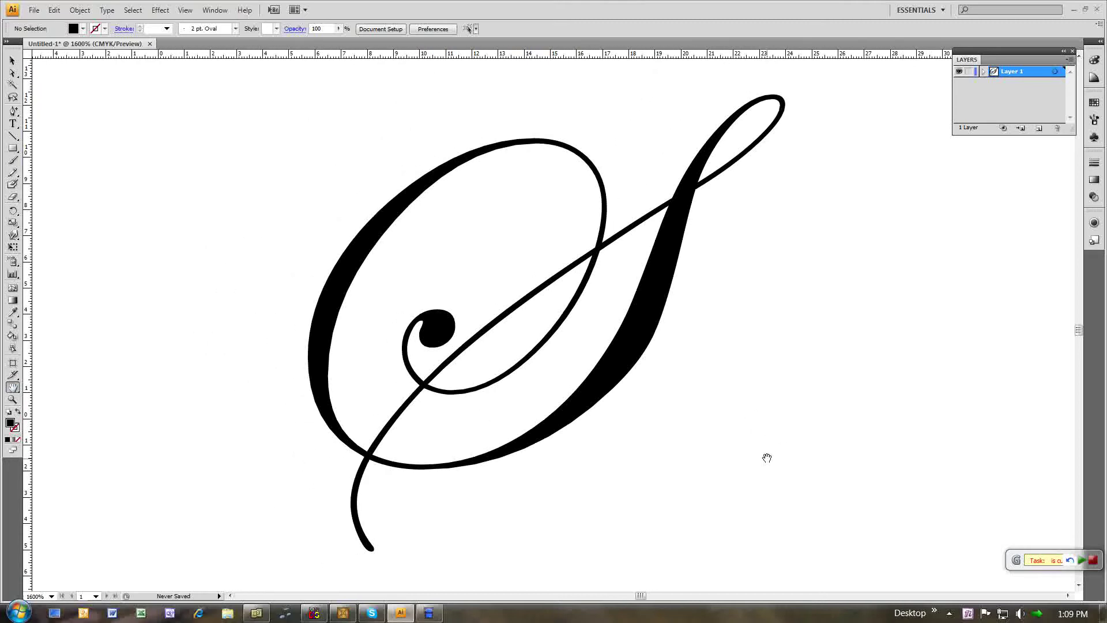
pyautogui.click(13, 61)
# Switch back to Outline display and ungroup the S artwork.
pyautogui.click(186, 10)
pyautogui.click(193, 26)
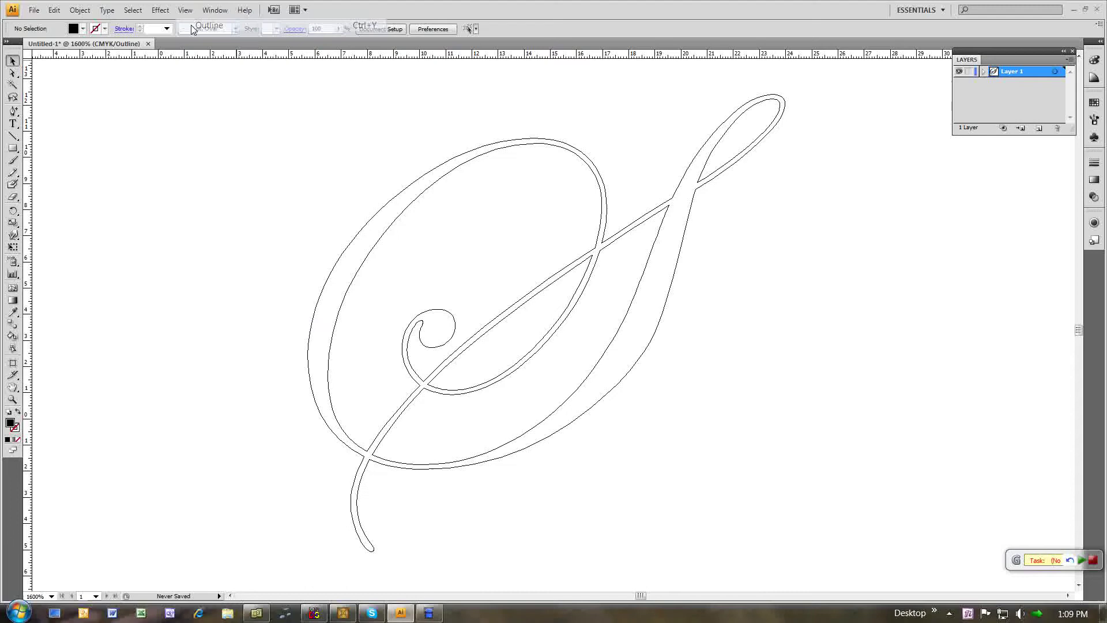
pyautogui.click(354, 280)
pyautogui.click(79, 10)
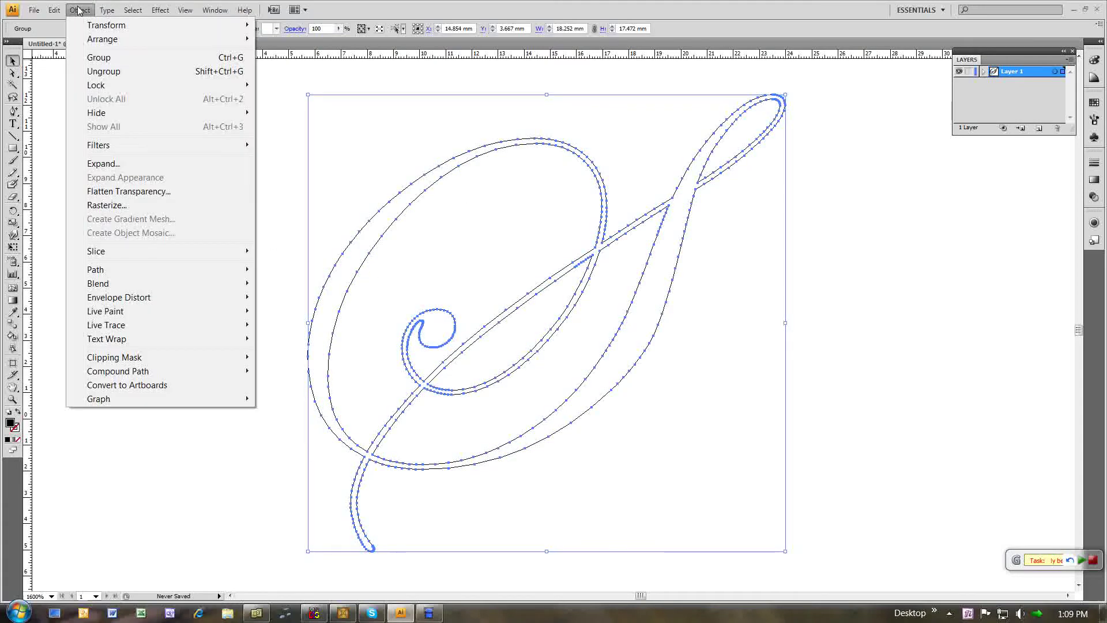
pyautogui.click(106, 71)
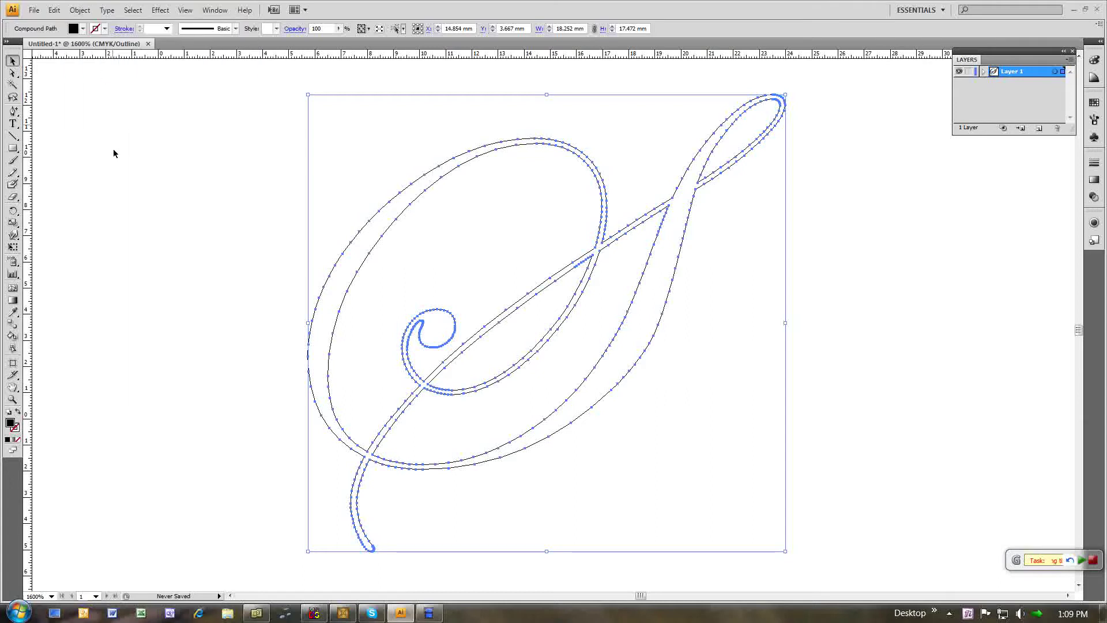
# Deselect, then pick the S path with Direct Selection to show its anchors.
pyautogui.click(81, 133)
pyautogui.press('a')
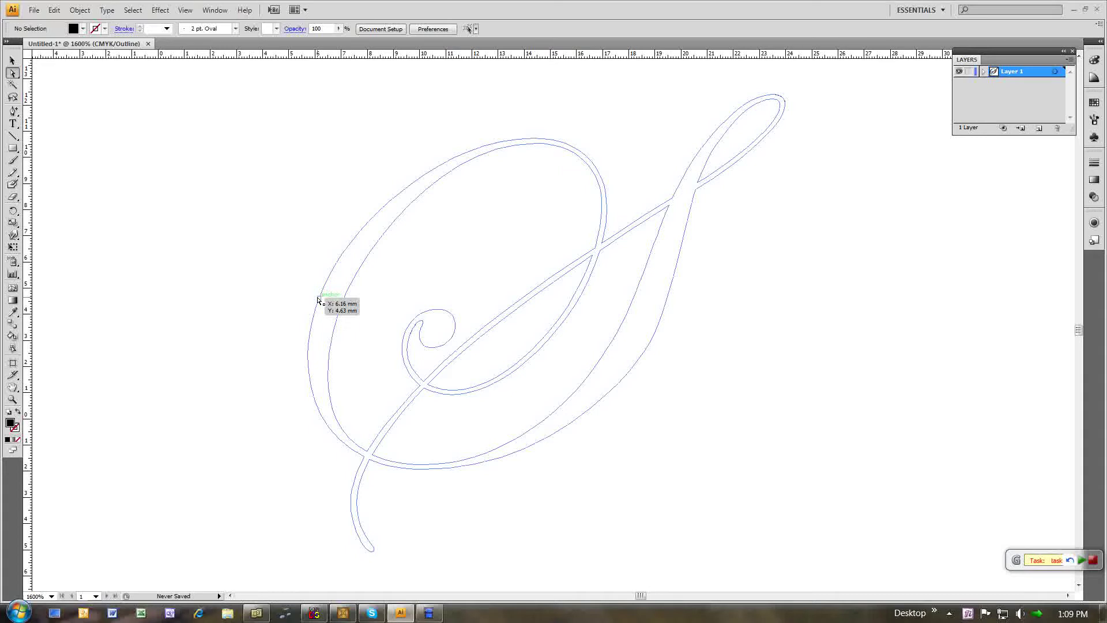
pyautogui.click(318, 299)
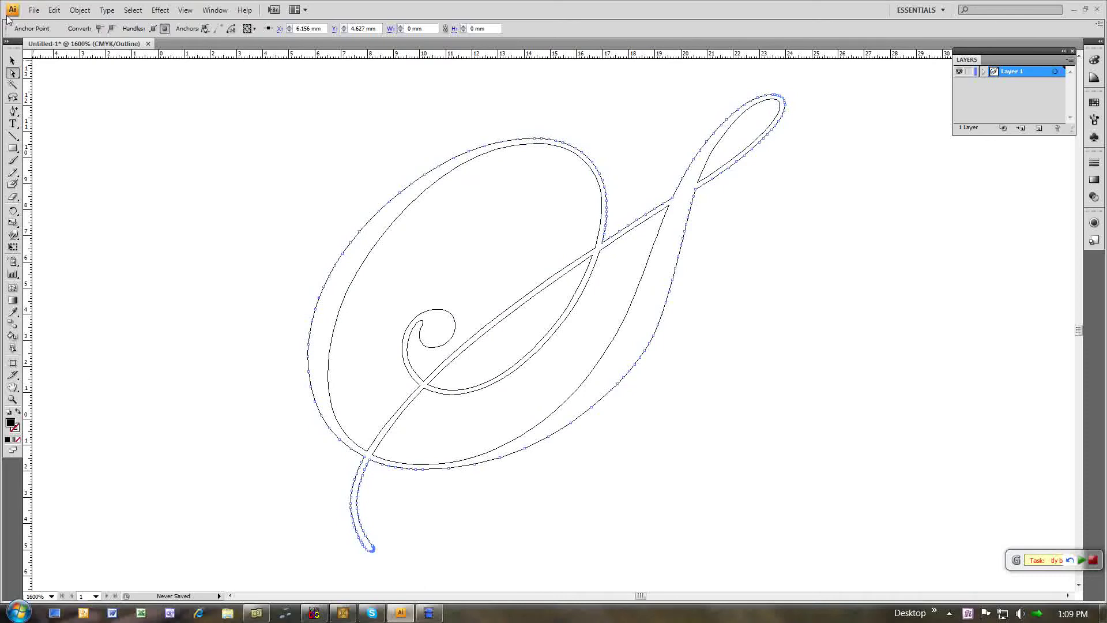
# Export the outer S outline's points to a text file named 'out' via Path to text.
pyautogui.click(79, 10)
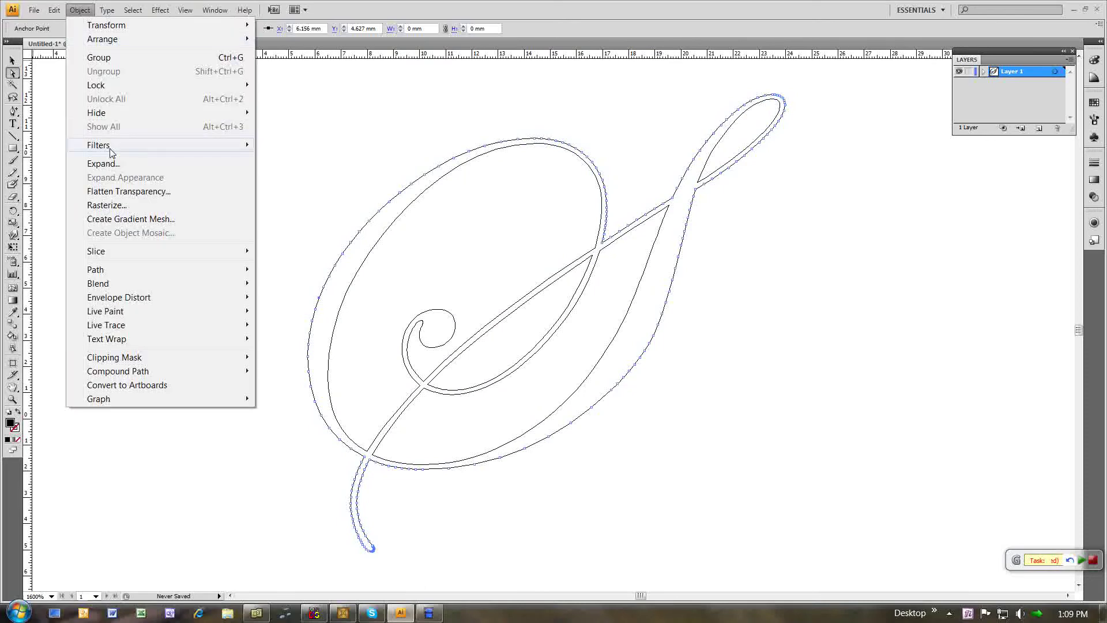
pyautogui.moveTo(108, 147)
pyautogui.click(292, 157)
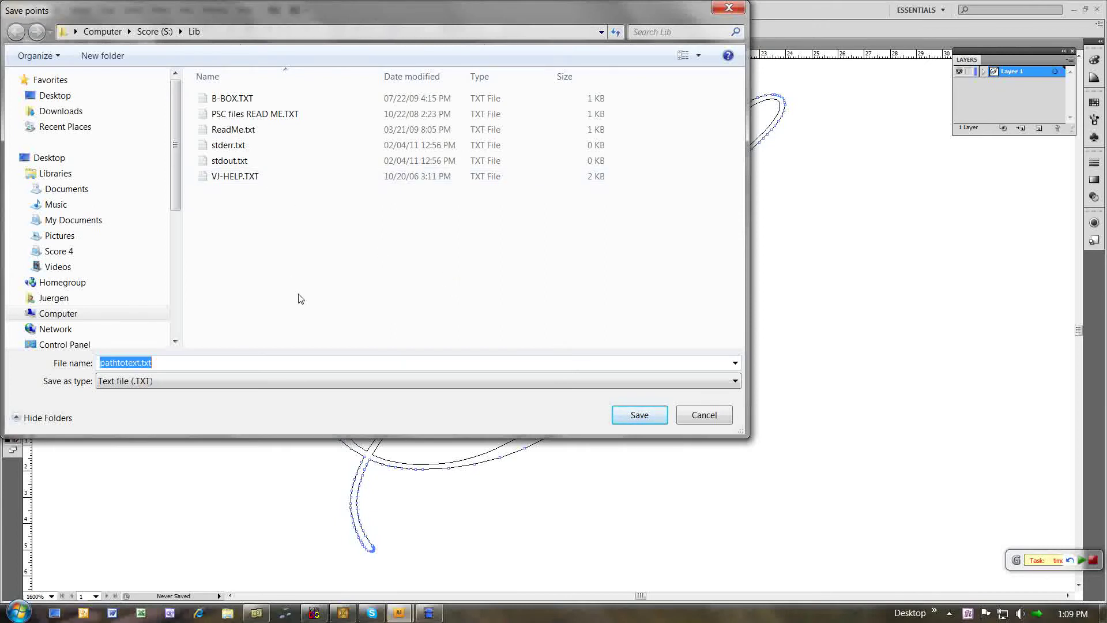
pyautogui.write('outer')
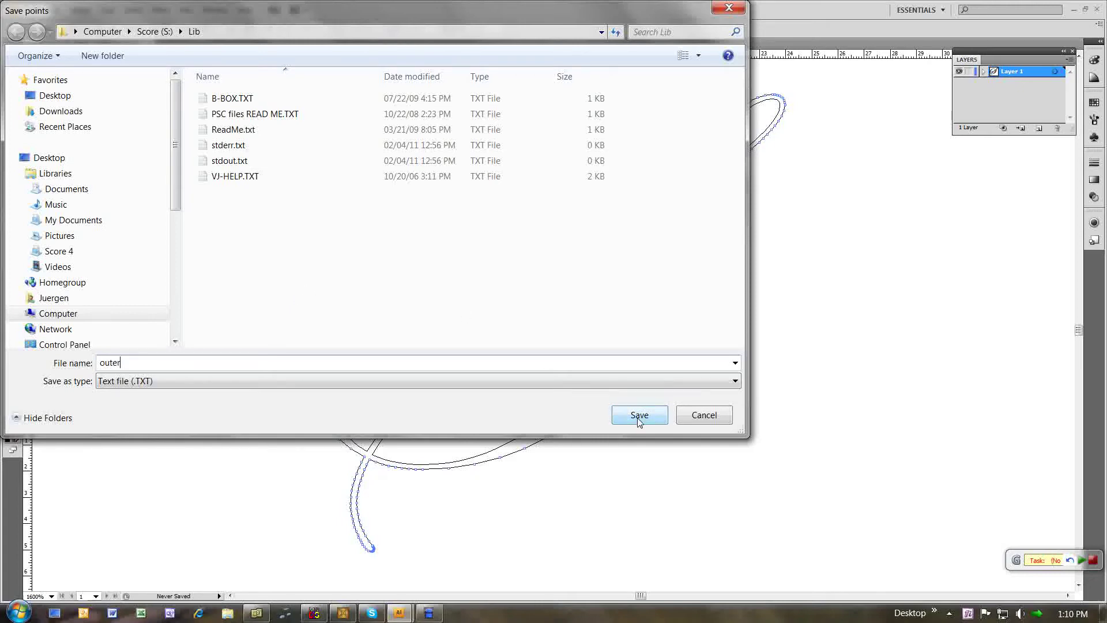
pyautogui.click(638, 418)
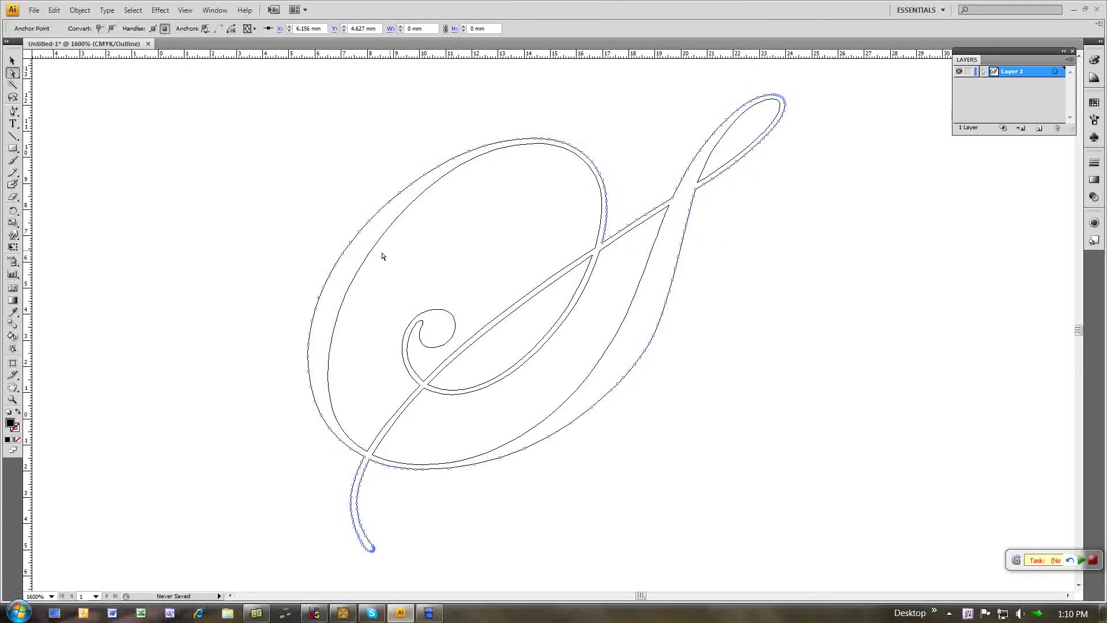
# Select the inner curl path and export its points as text file 'inner1'.
pyautogui.click(372, 253)
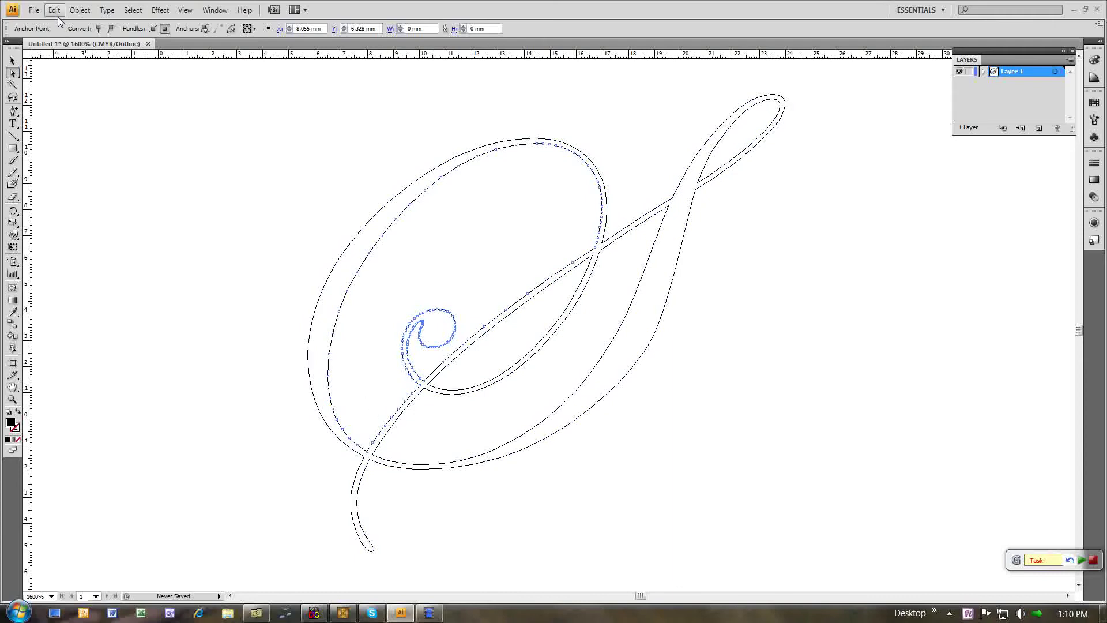
pyautogui.click(79, 10)
pyautogui.moveTo(135, 153)
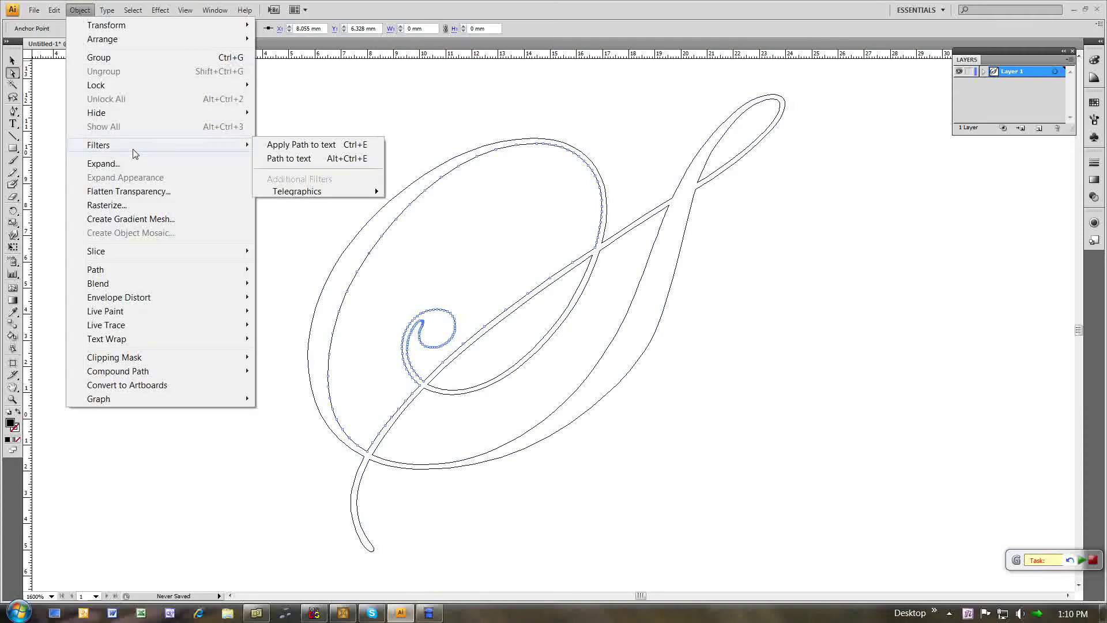
pyautogui.click(290, 158)
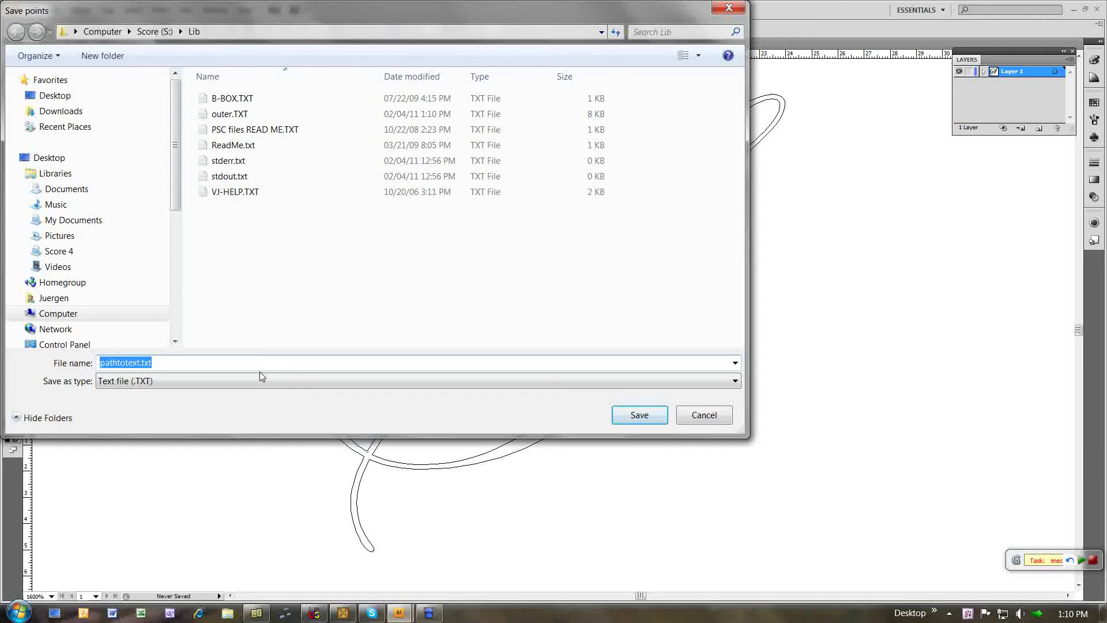
pyautogui.write('inner1')
pyautogui.click(637, 414)
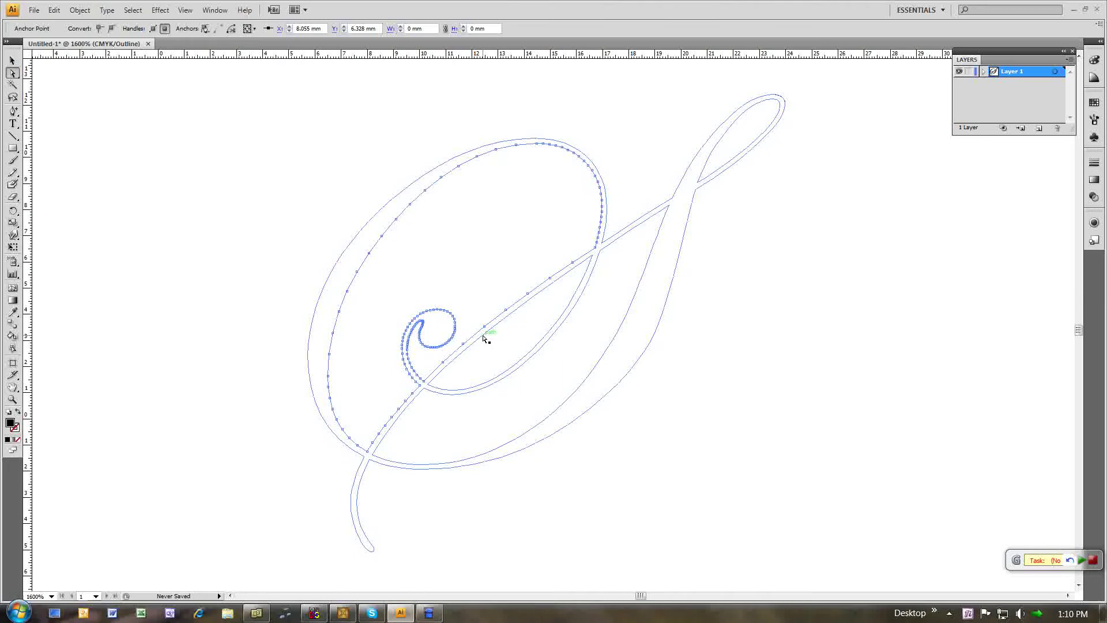
# Export the leaf-shaped inner contour's points with Path to text as inner2.TXT.
pyautogui.click(483, 336)
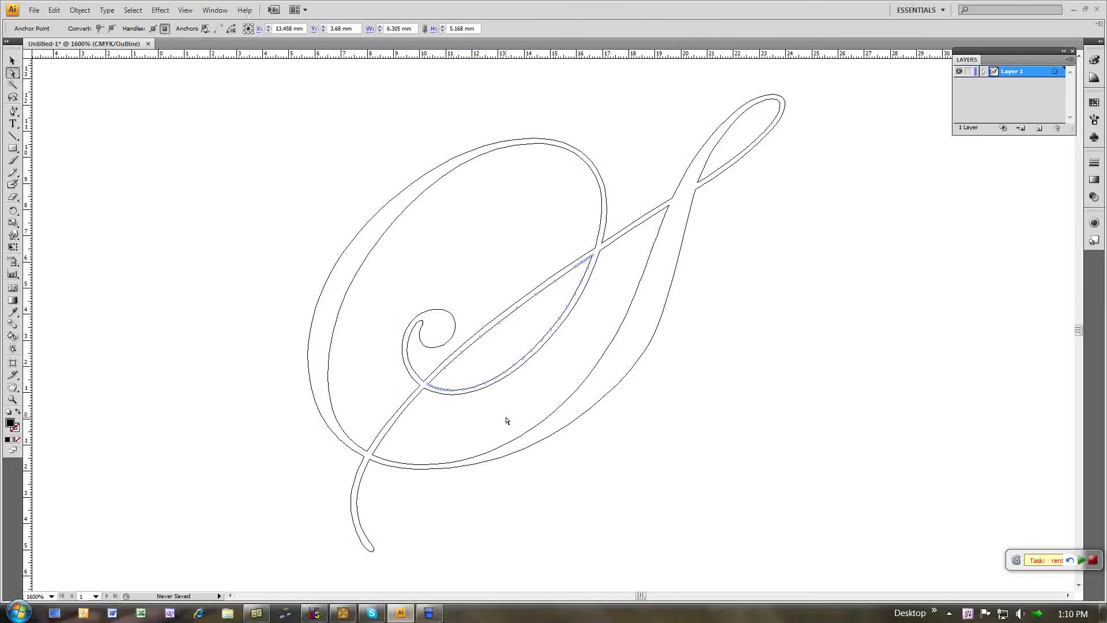
pyautogui.click(79, 10)
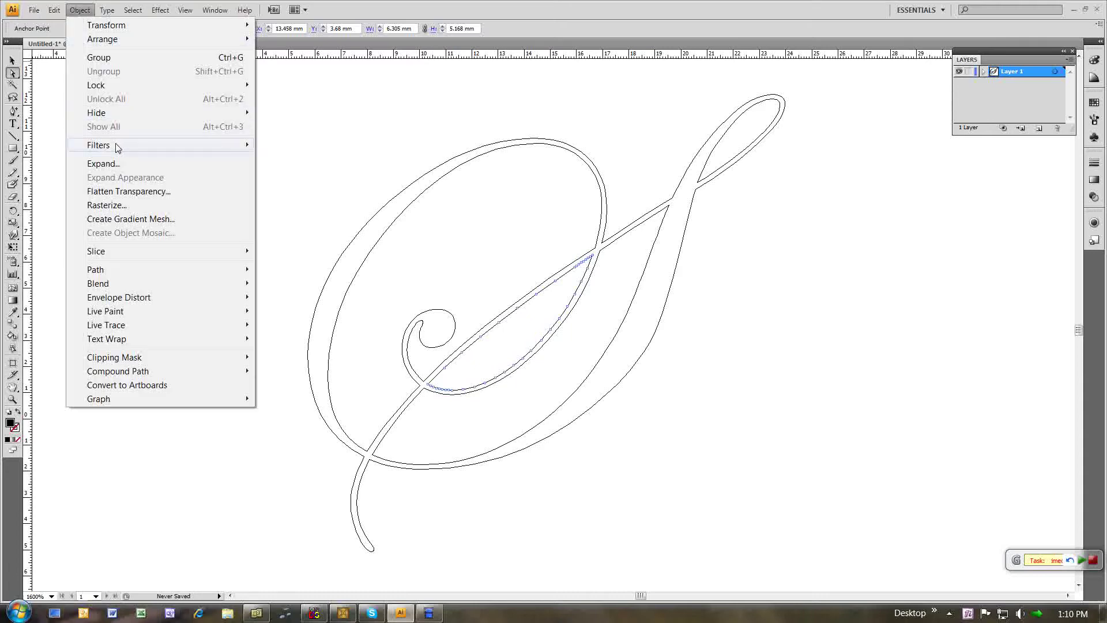
pyautogui.moveTo(116, 145)
pyautogui.moveTo(305, 194)
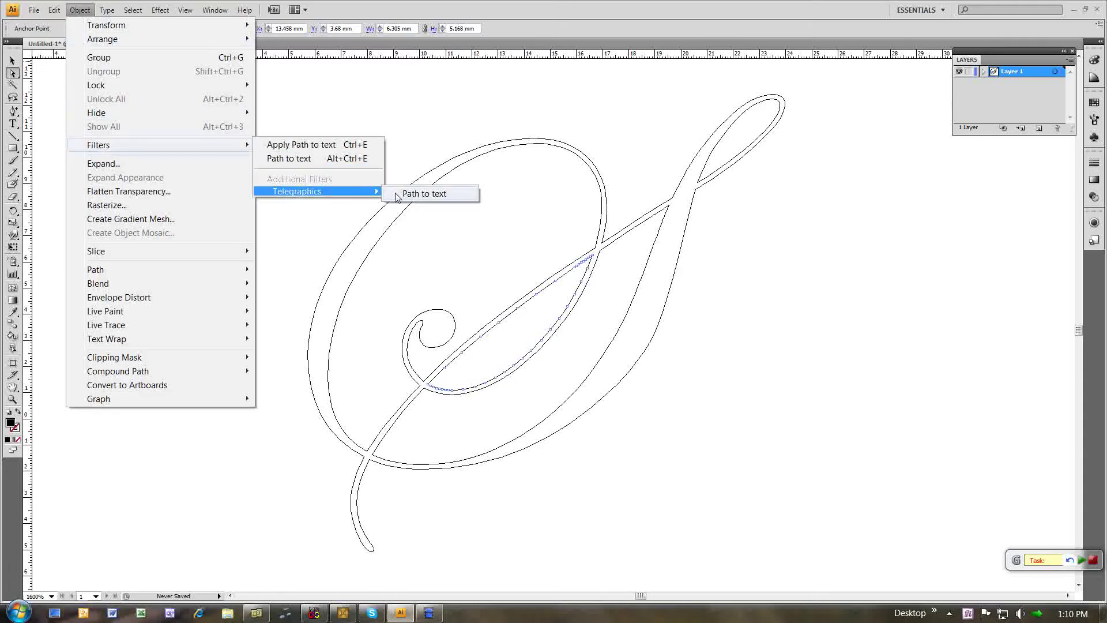
pyautogui.click(424, 193)
pyautogui.click(237, 118)
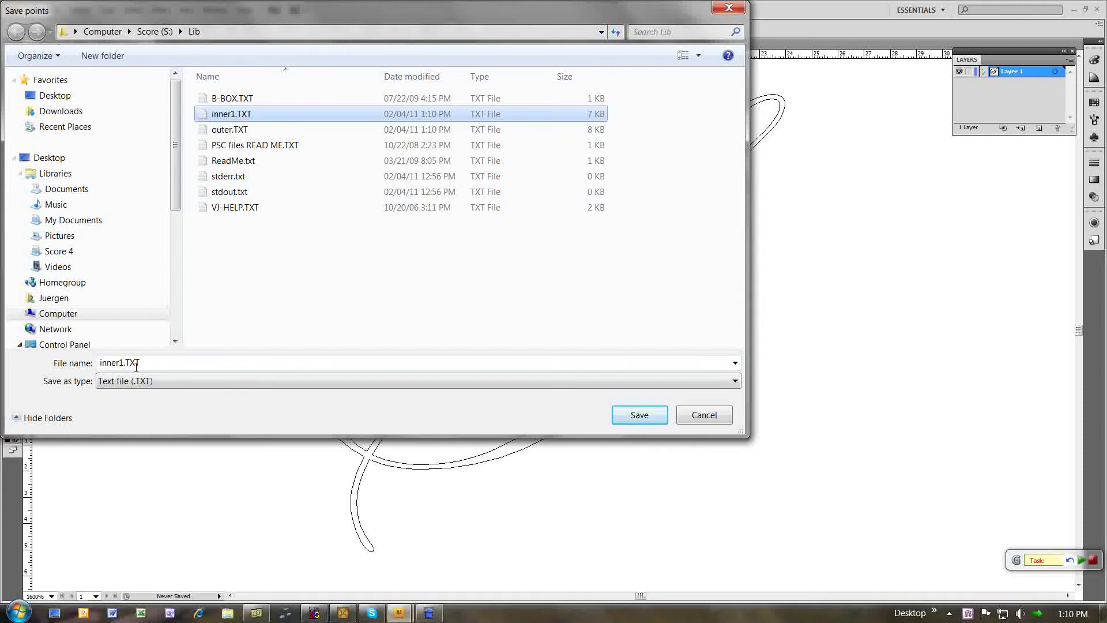
pyautogui.click(120, 363)
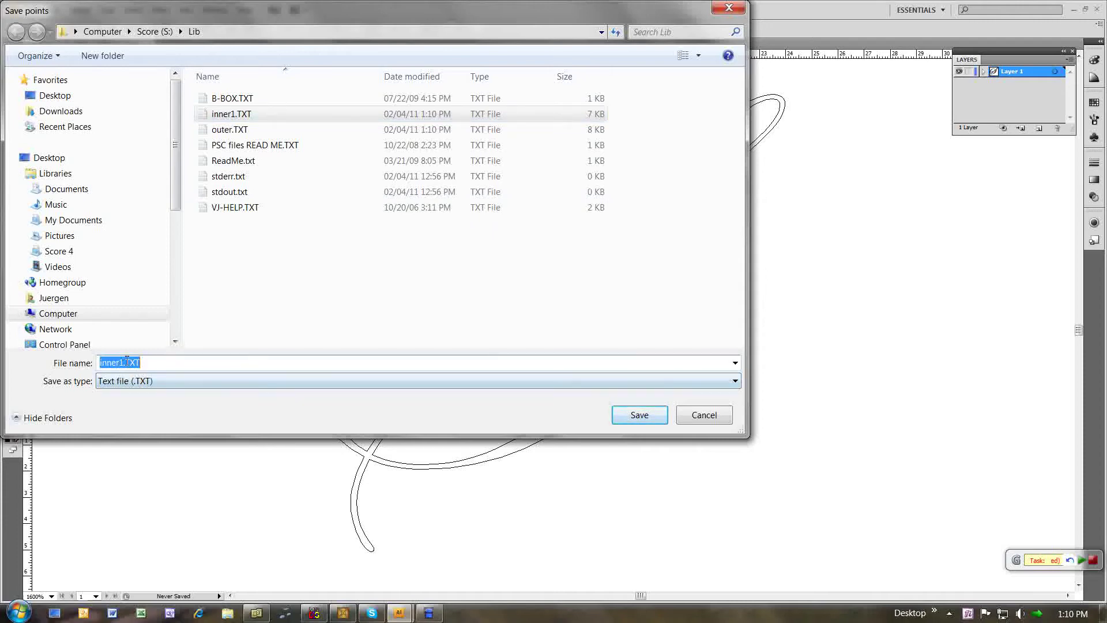
pyautogui.click(119, 362)
pyautogui.press('Delete')
pyautogui.write('2')
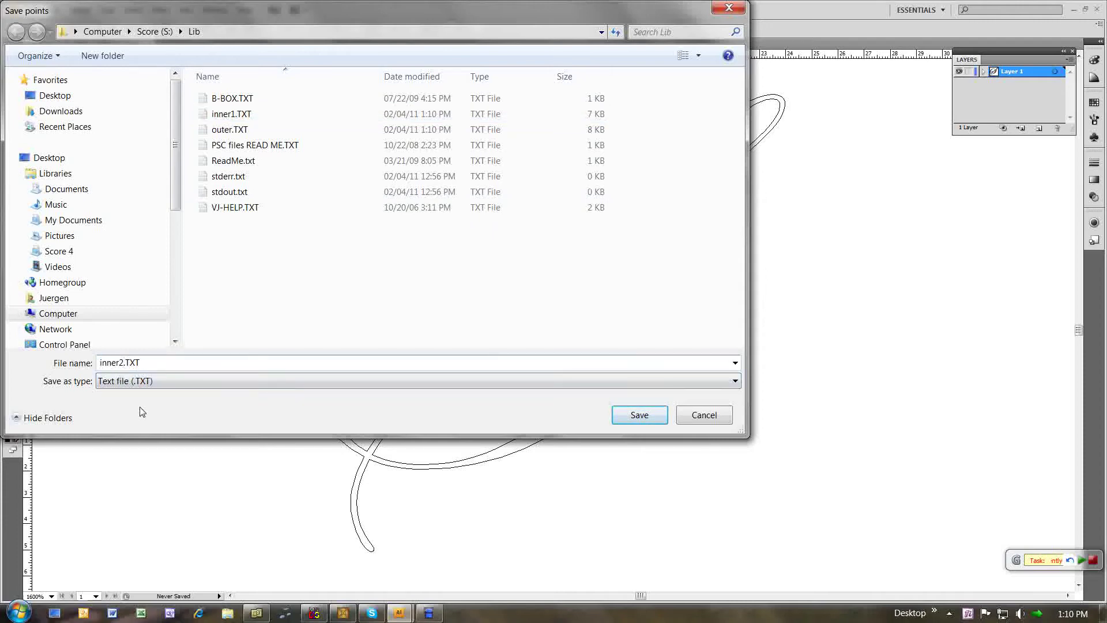
pyautogui.click(640, 416)
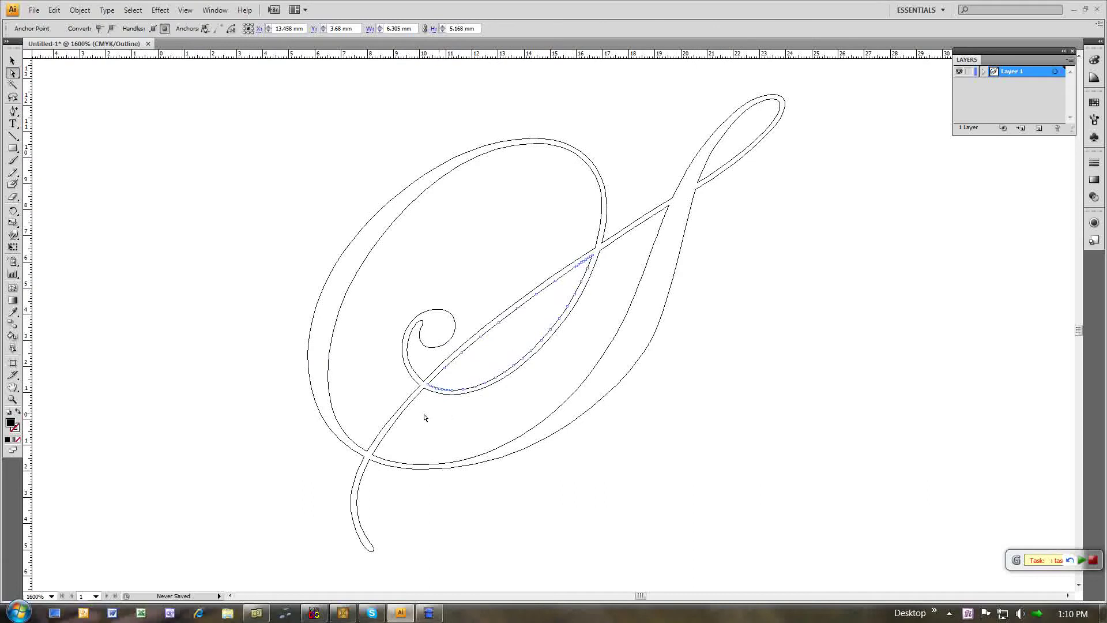
# Export the next inner contour's points as inner3.TXT.
pyautogui.click(400, 419)
pyautogui.click(80, 9)
pyautogui.moveTo(104, 147)
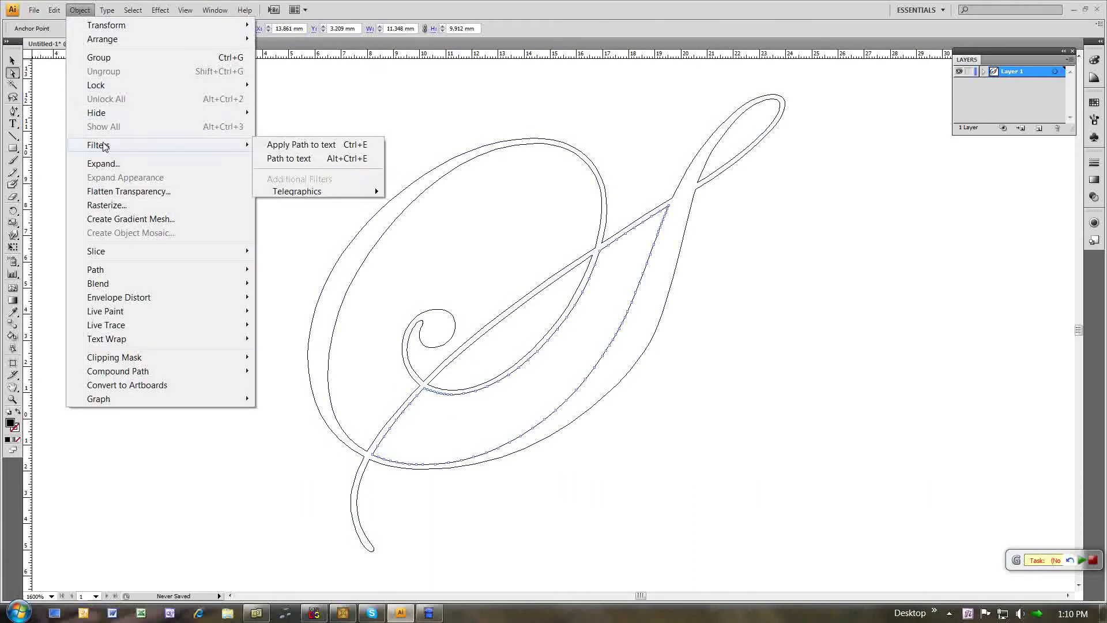
pyautogui.moveTo(342, 188)
pyautogui.click(429, 194)
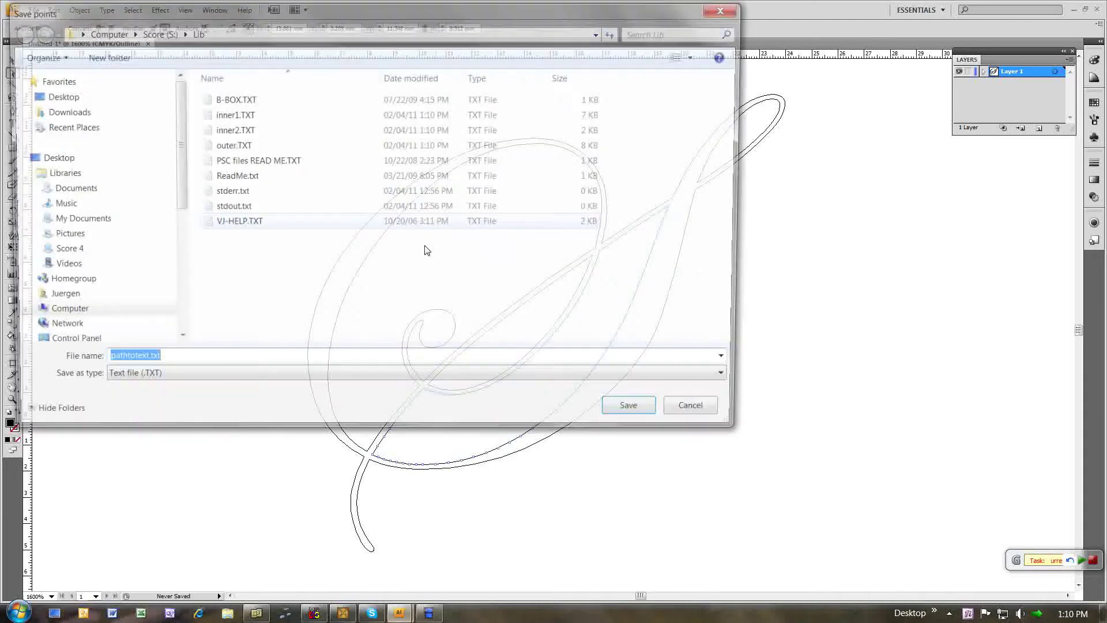
pyautogui.click(233, 131)
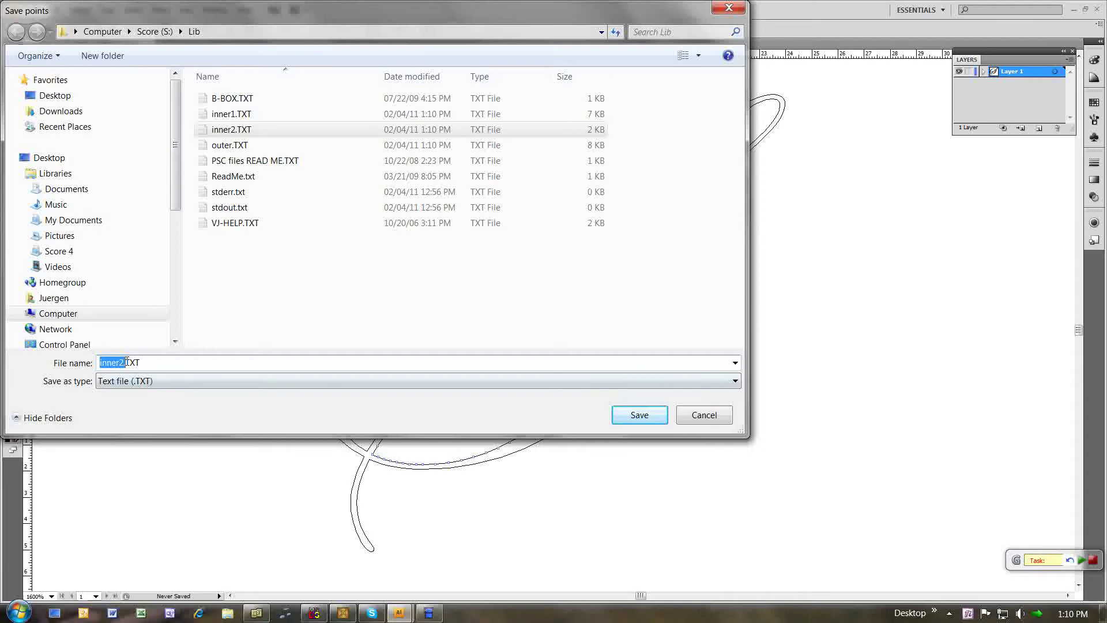
pyautogui.click(123, 361)
pyautogui.press('BackSpace')
pyautogui.write('3')
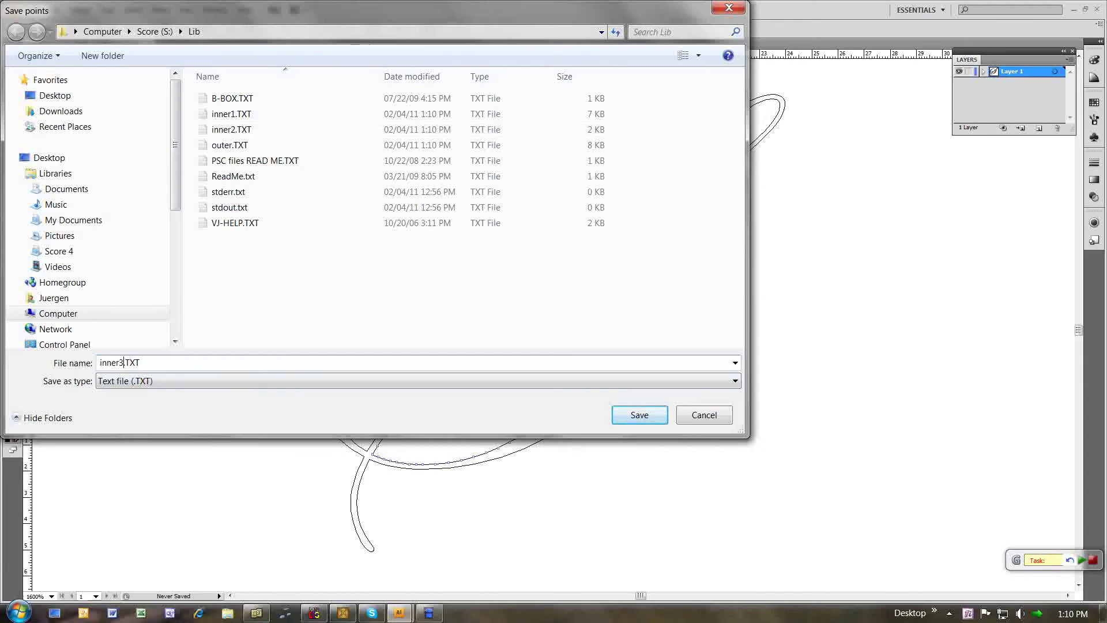
pyautogui.click(631, 415)
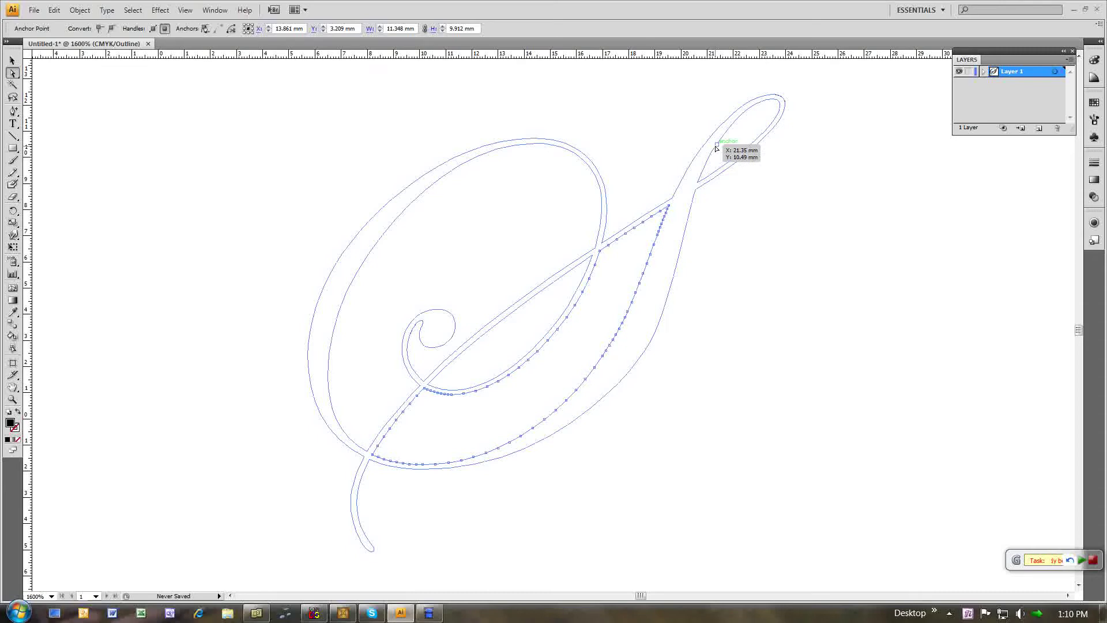
# Export the loop at the top of the S as inner4.TXT.
pyautogui.click(716, 145)
pyautogui.click(80, 10)
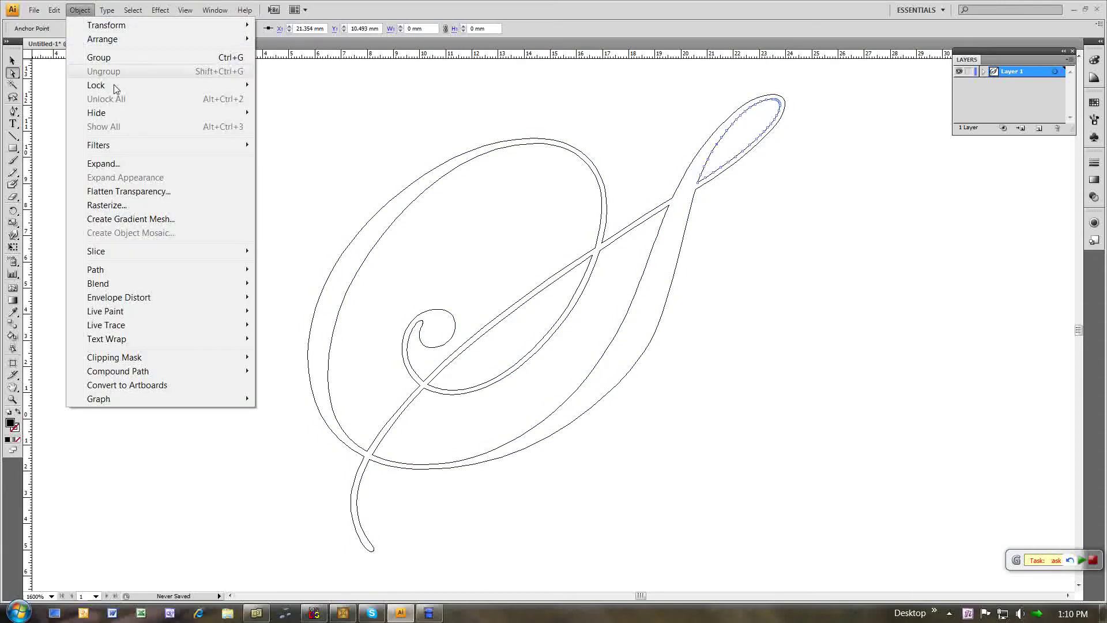
pyautogui.moveTo(169, 149)
pyautogui.click(288, 159)
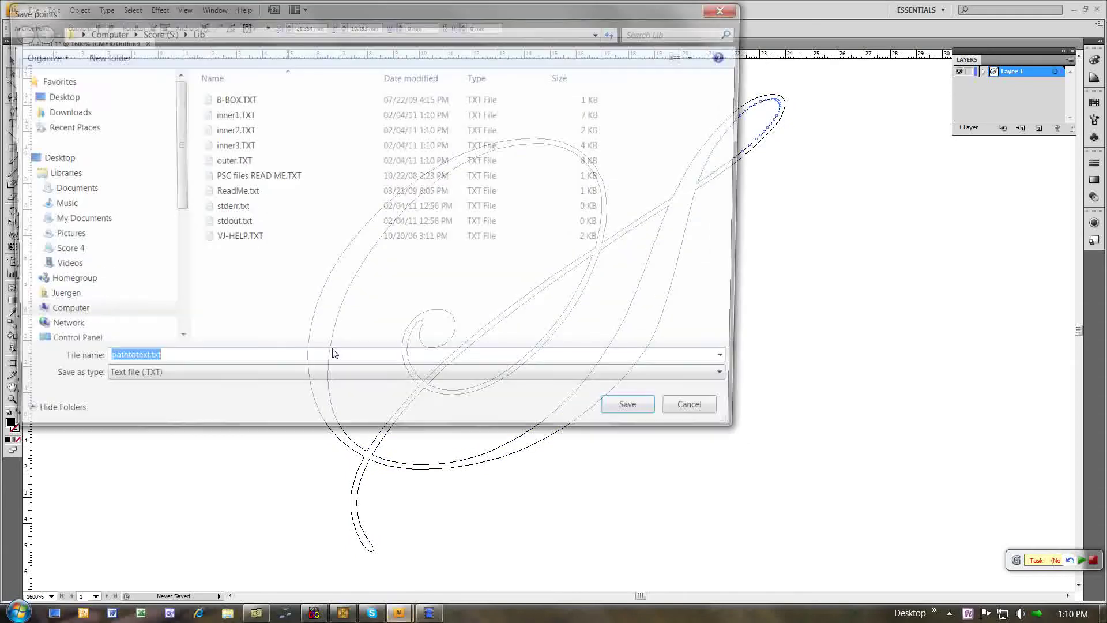
pyautogui.click(225, 145)
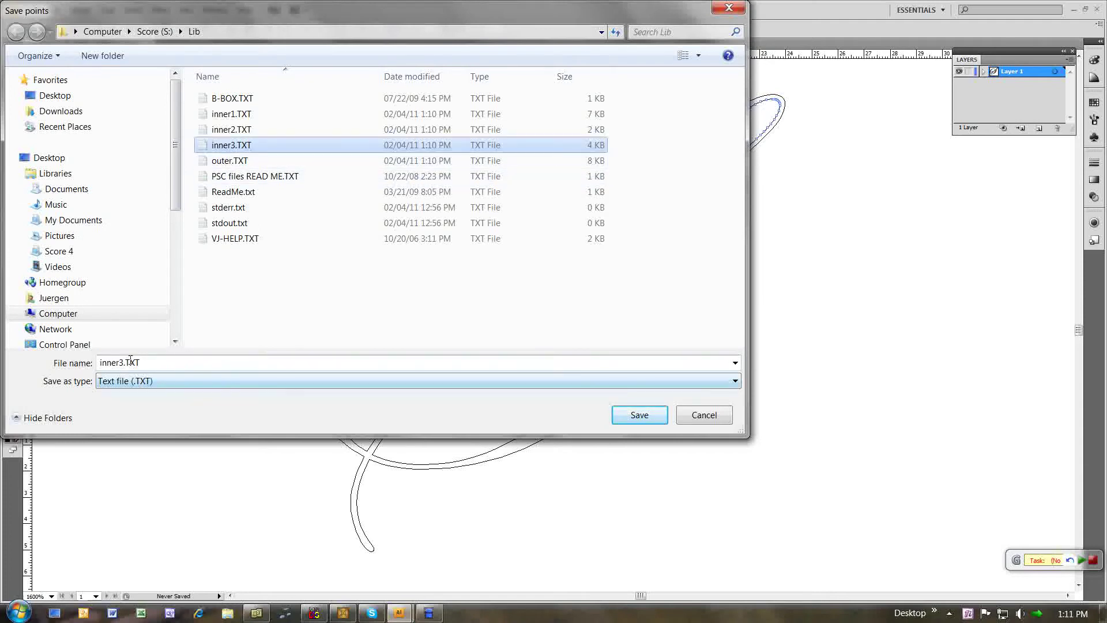
pyautogui.click(130, 361)
pyautogui.click(122, 362)
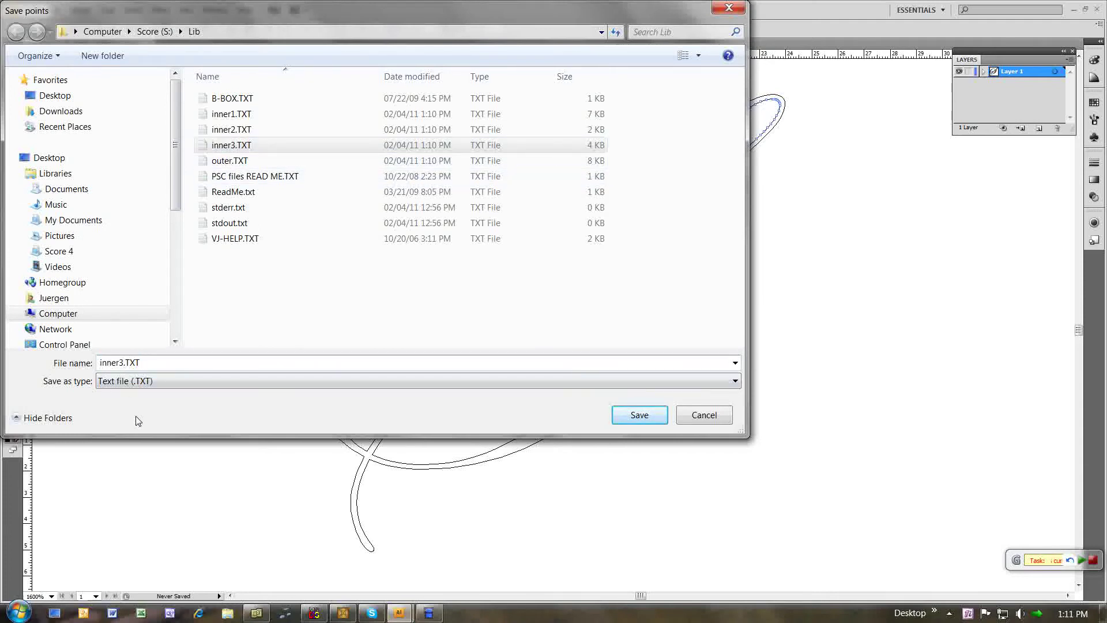
pyautogui.press('BackSpace')
pyautogui.write('4')
pyautogui.click(634, 414)
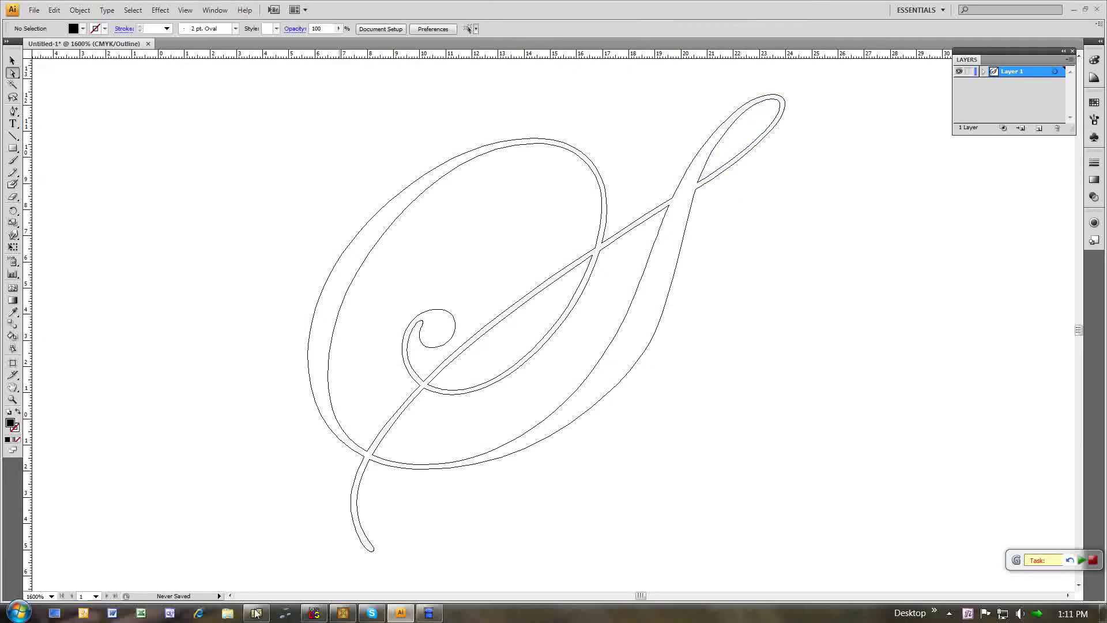
pyautogui.click(141, 613)
# Open outer.TXT from Score (S:) > Lib with Files of type set to Text Files.
pyautogui.click(31, 24)
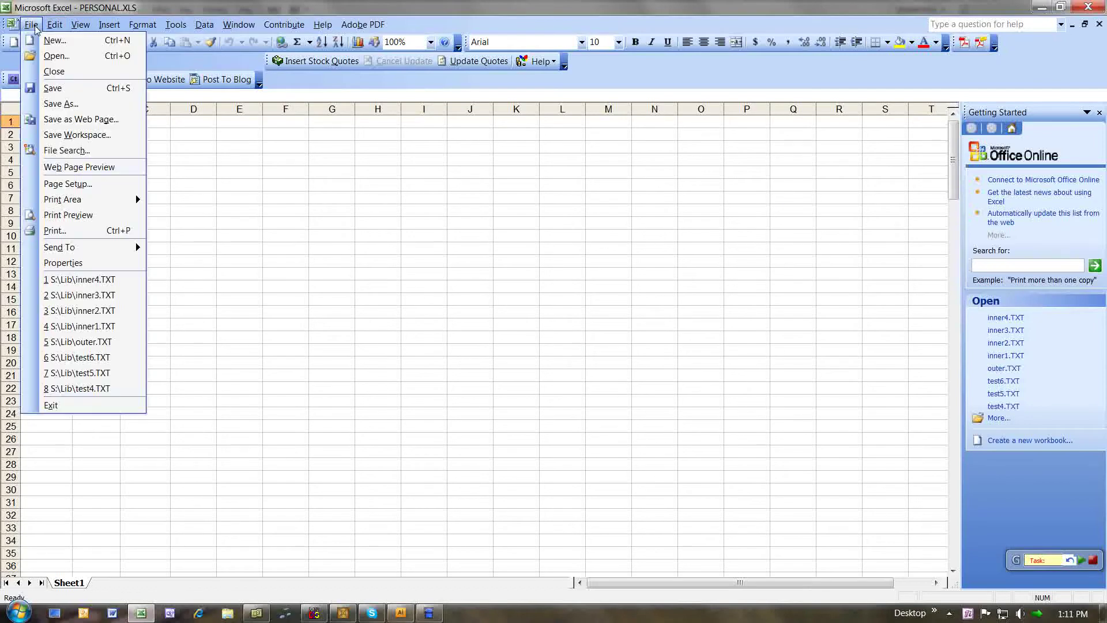
pyautogui.click(50, 50)
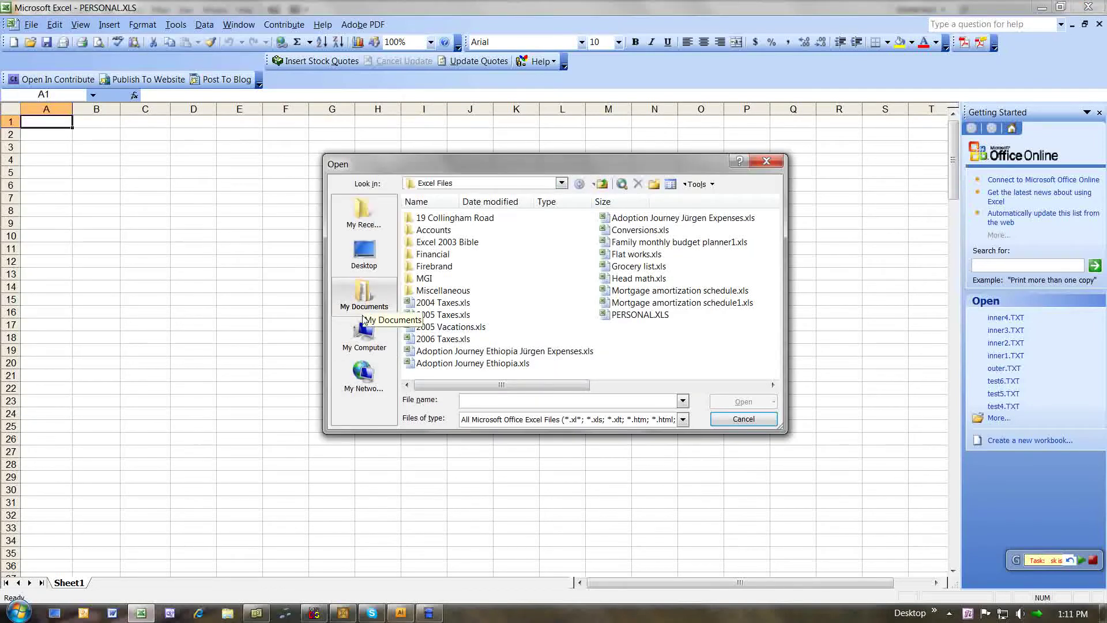
pyautogui.click(364, 333)
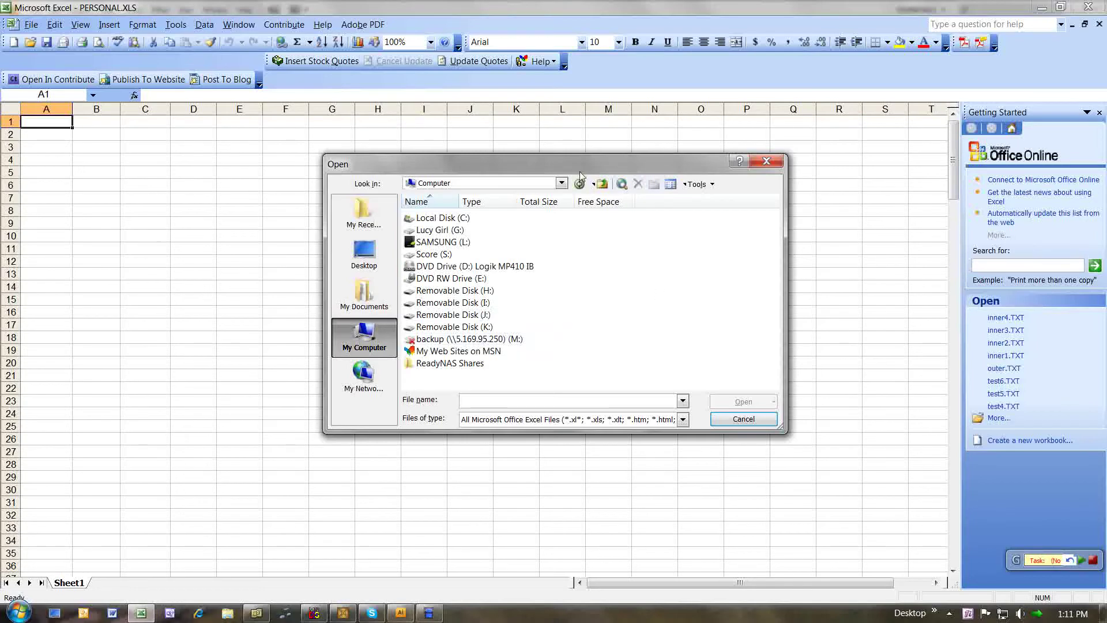
pyautogui.click(450, 256)
pyautogui.doubleClick(449, 255)
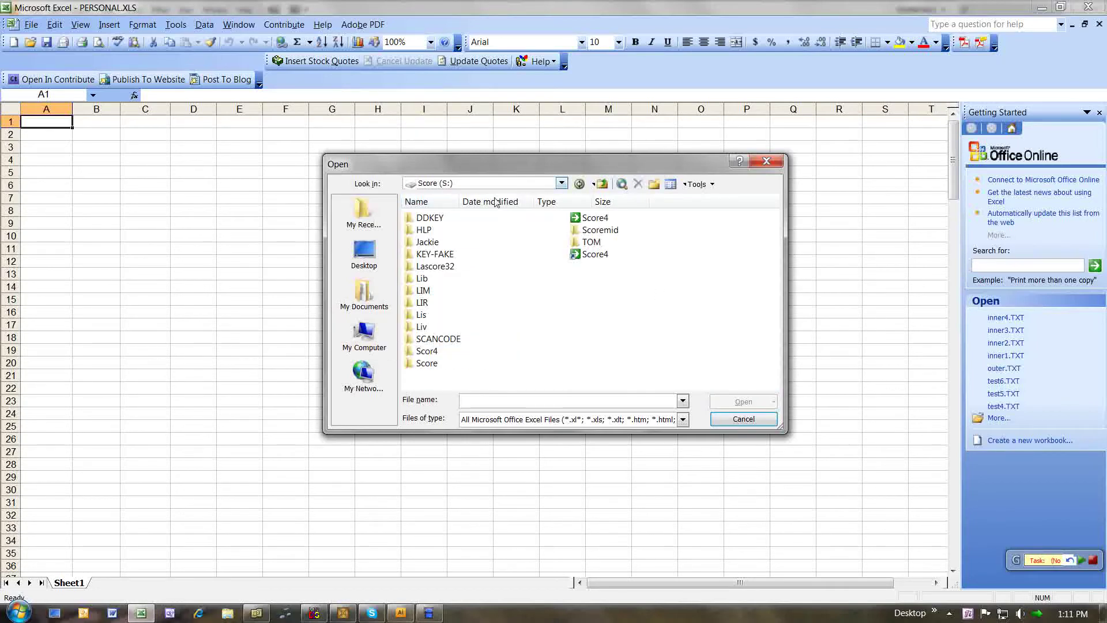
pyautogui.doubleClick(440, 279)
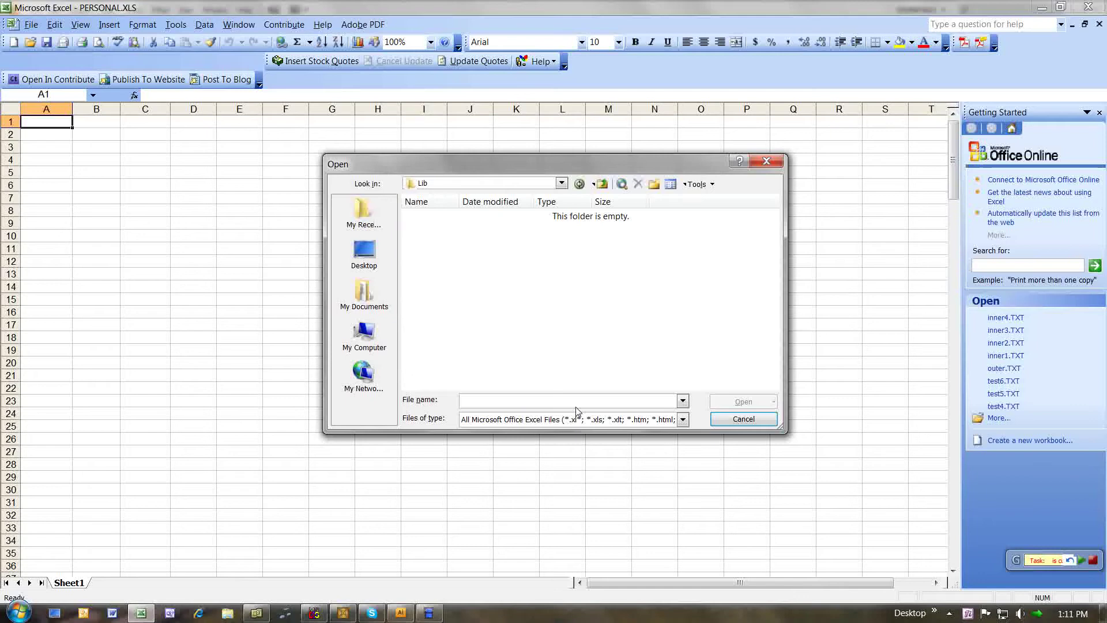
pyautogui.click(593, 421)
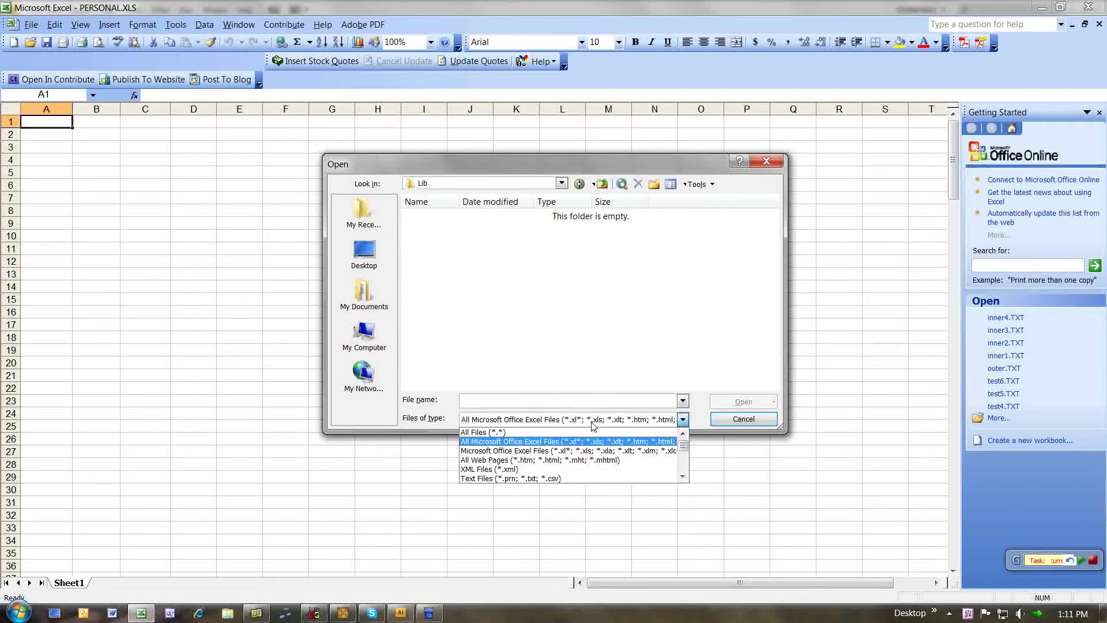
pyautogui.click(614, 479)
pyautogui.click(434, 278)
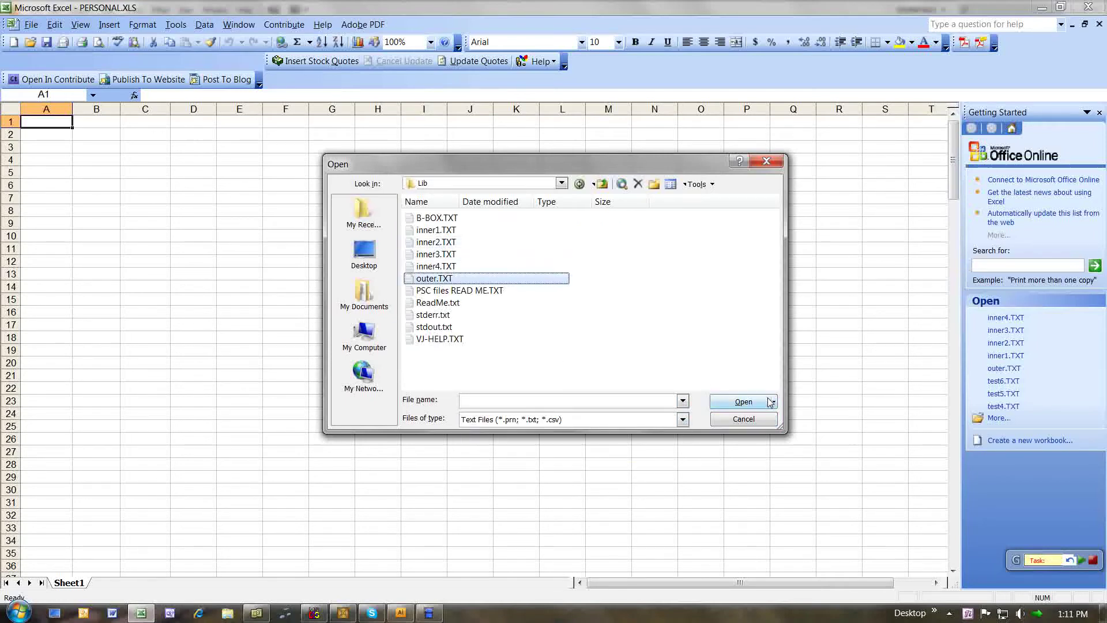
pyautogui.click(749, 401)
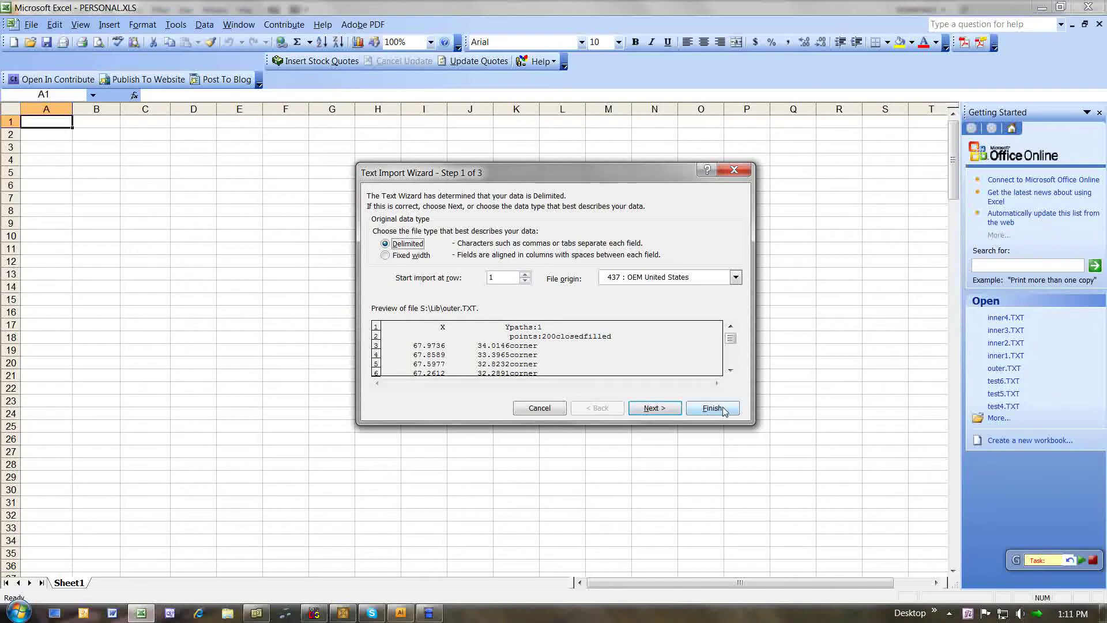
# Finish the import, delete header rows 1–2, clear column C, and enter 10 in C1.
pyautogui.click(713, 408)
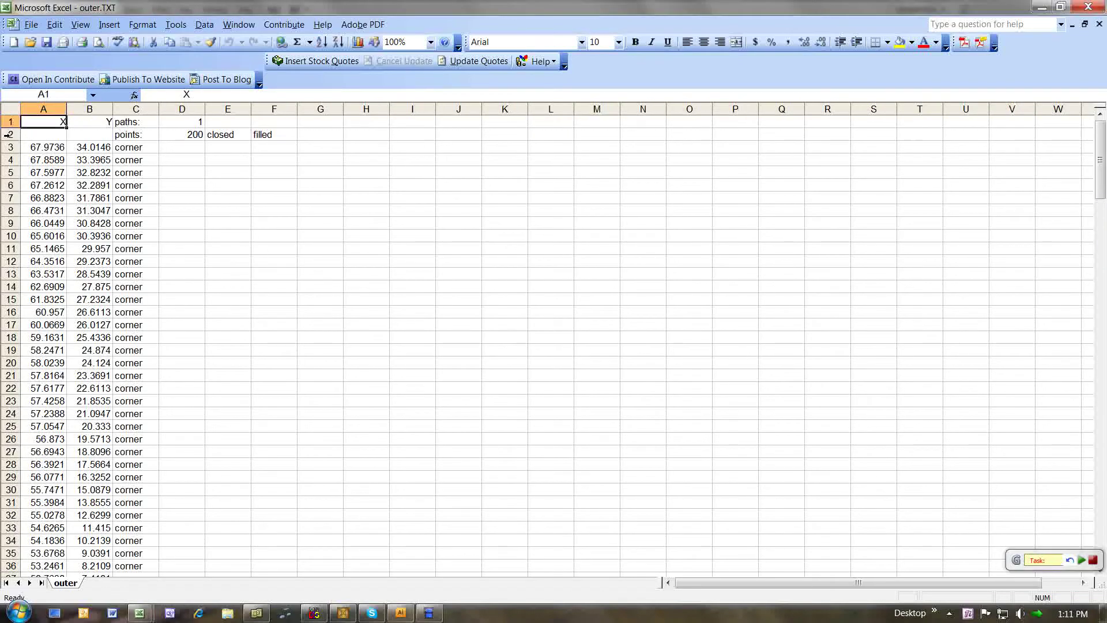
pyautogui.moveTo(11, 133); pyautogui.dragTo(11, 122)
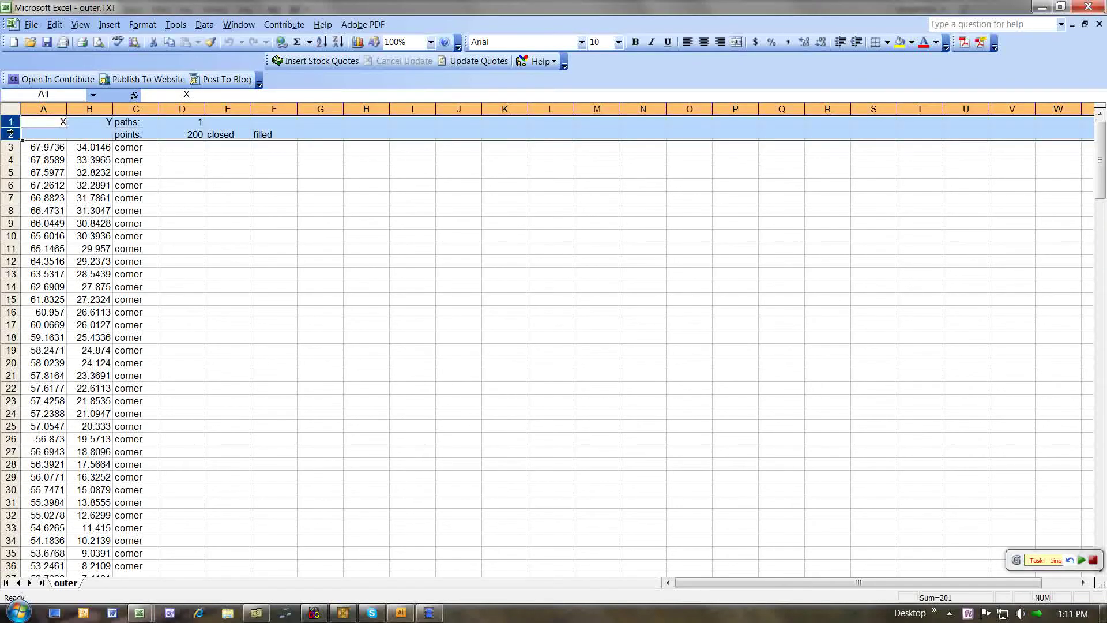
pyautogui.click(54, 24)
pyautogui.click(104, 176)
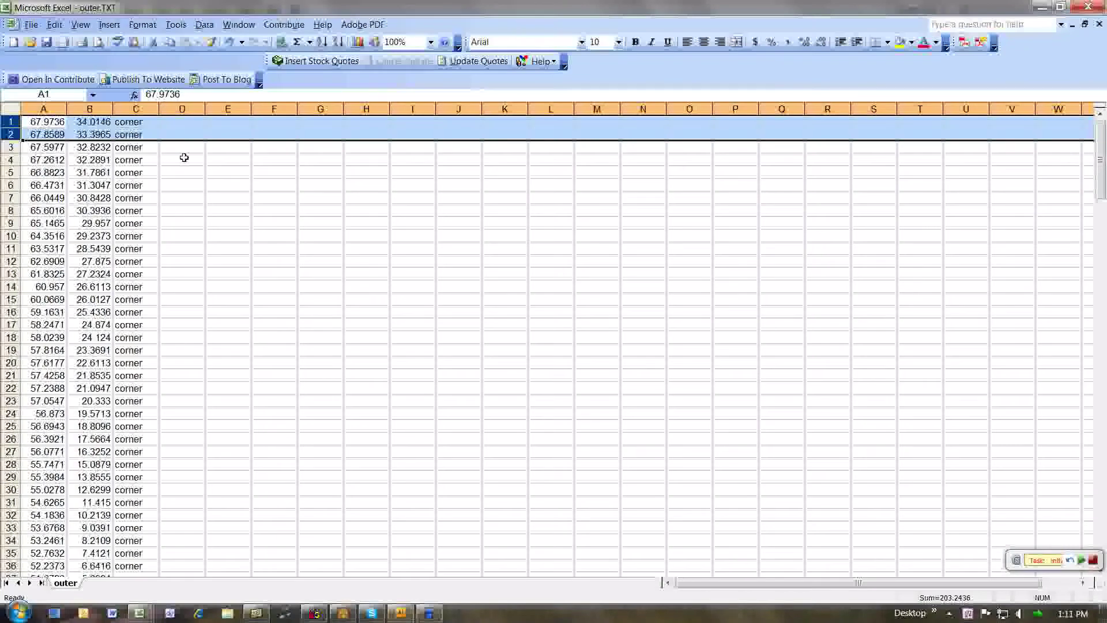
pyautogui.click(140, 109)
pyautogui.hotkey('alt', 'e')
pyautogui.press('d')
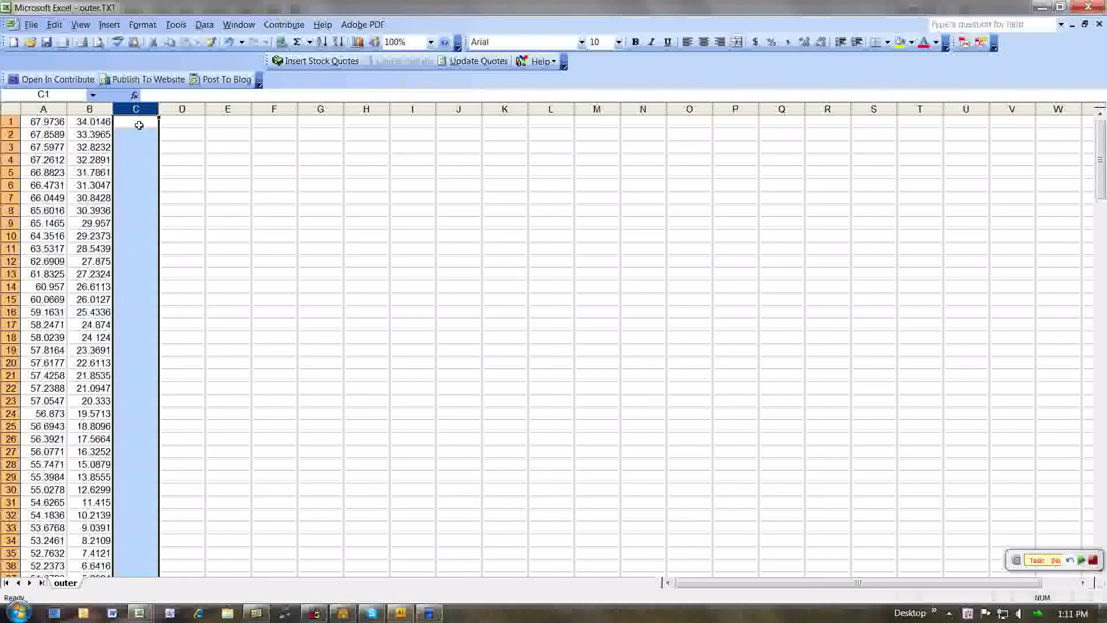
pyautogui.click(139, 125)
pyautogui.write('10')
pyautogui.press('Return')
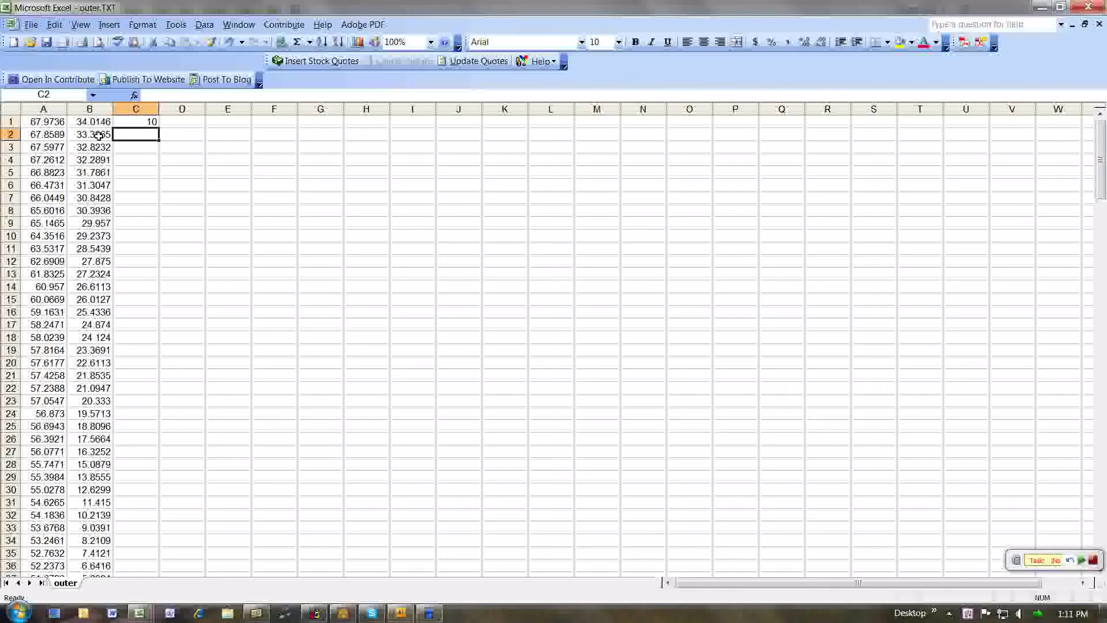
# Copy the first point's X/Y values from A1:B1 into row 201.
pyautogui.moveTo(48, 121); pyautogui.dragTo(95, 122)
pyautogui.hotkey('ctrl', 'c')
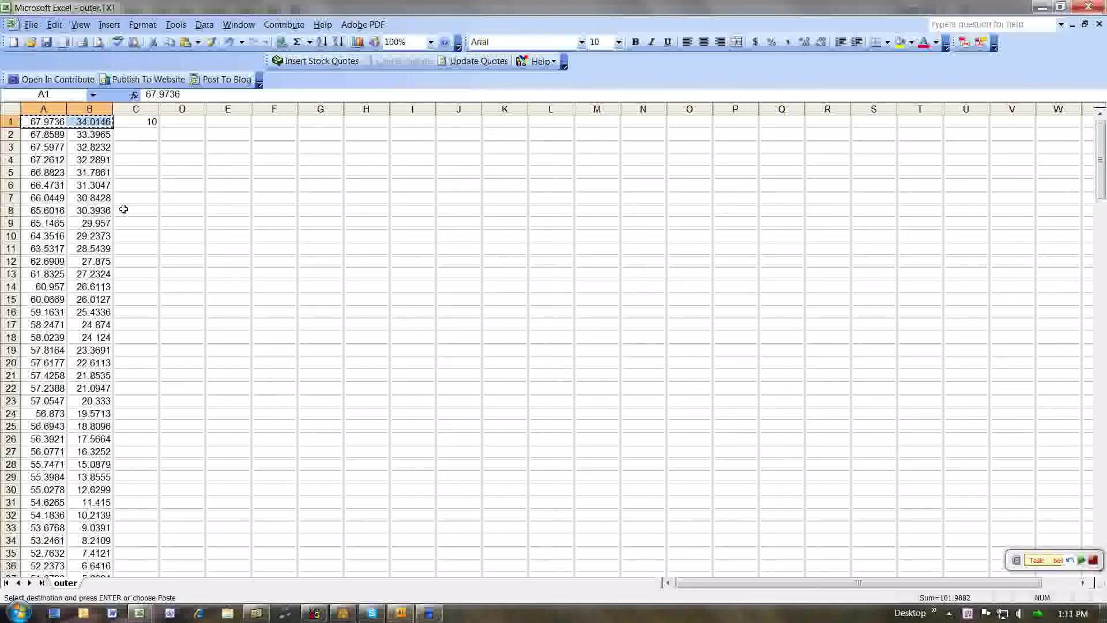
pyautogui.click(98, 256)
pyautogui.hotkey('ctrl', 'Down')
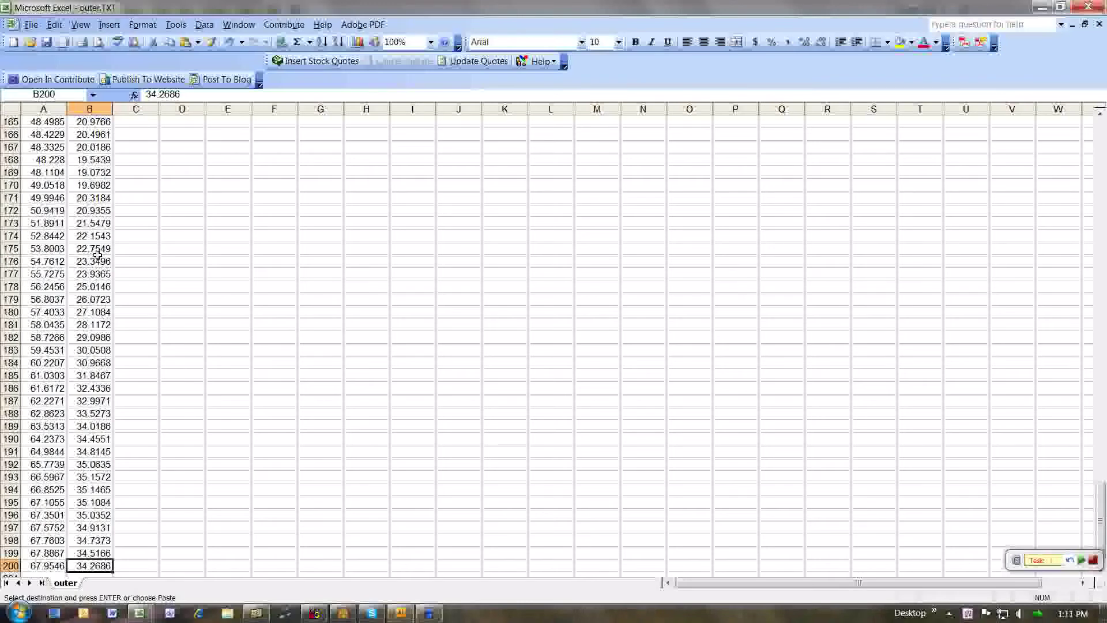
pyautogui.press('Down')
pyautogui.click(43, 563)
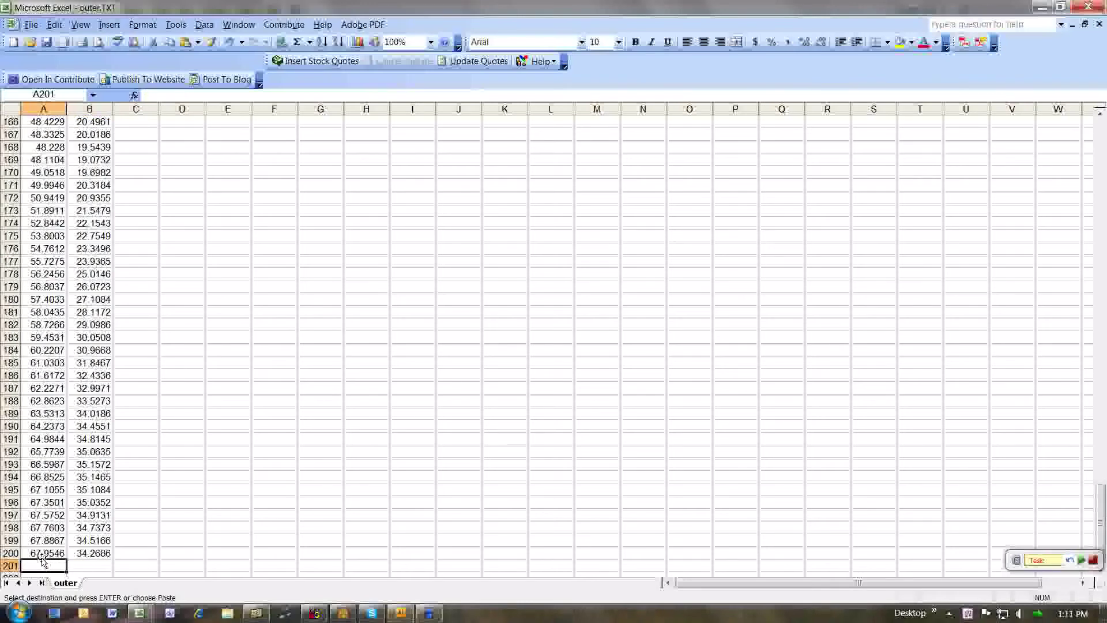
pyautogui.press('Return')
# Copy the factor 10 from C1 and select the coordinate range A1:B201.
pyautogui.hotkey('ctrl', 'Home')
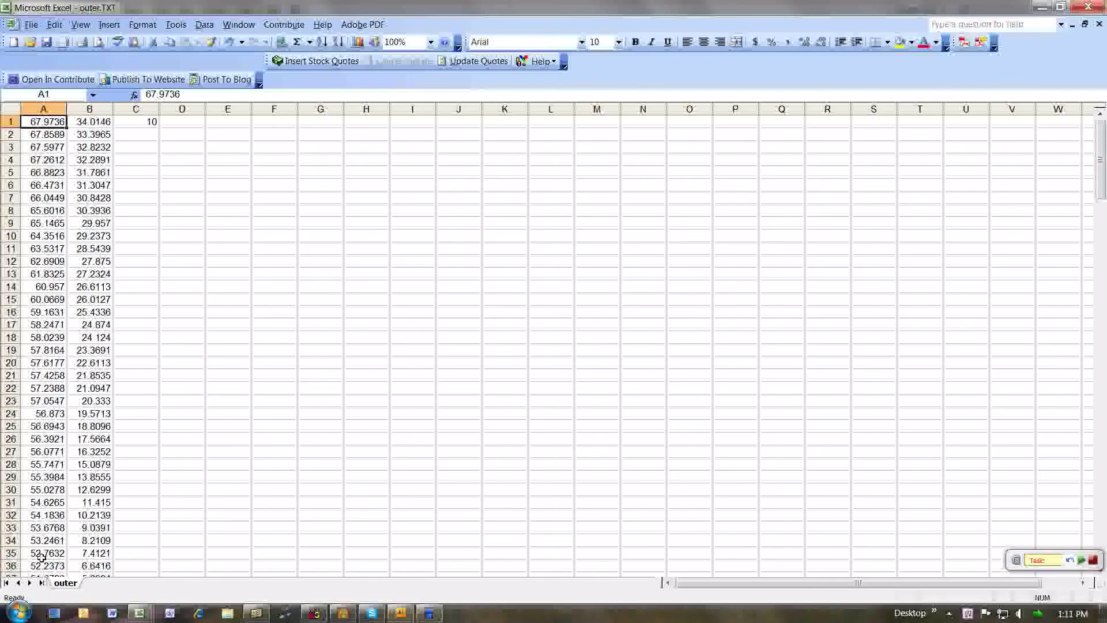
pyautogui.click(146, 124)
pyautogui.hotkey('ctrl', 'c')
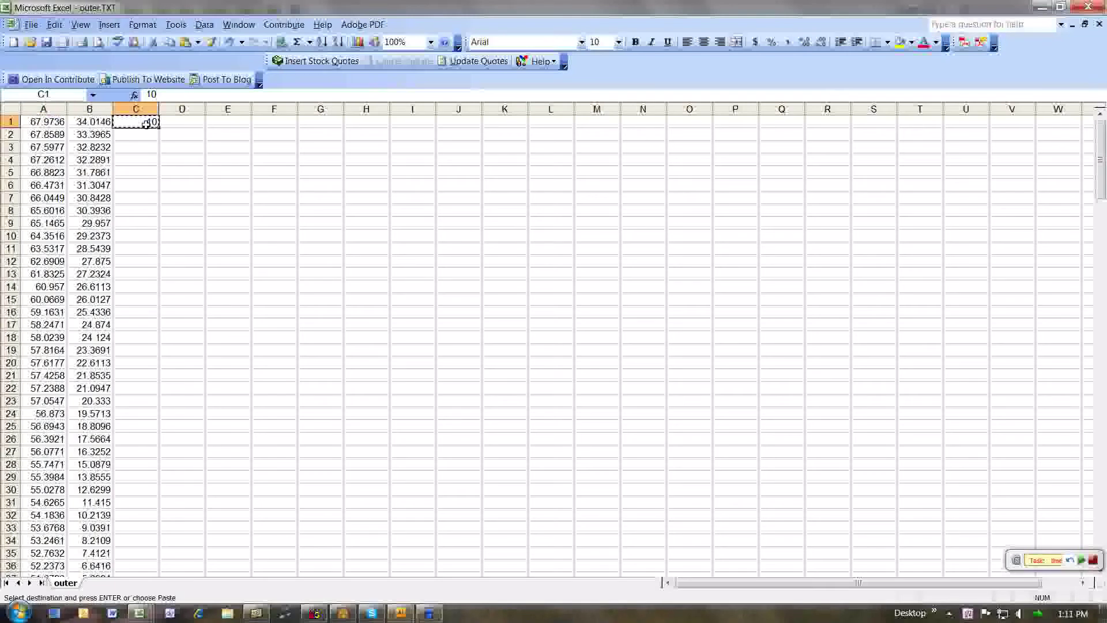
pyautogui.click(53, 121)
pyautogui.hotkey('ctrl', 'Down')
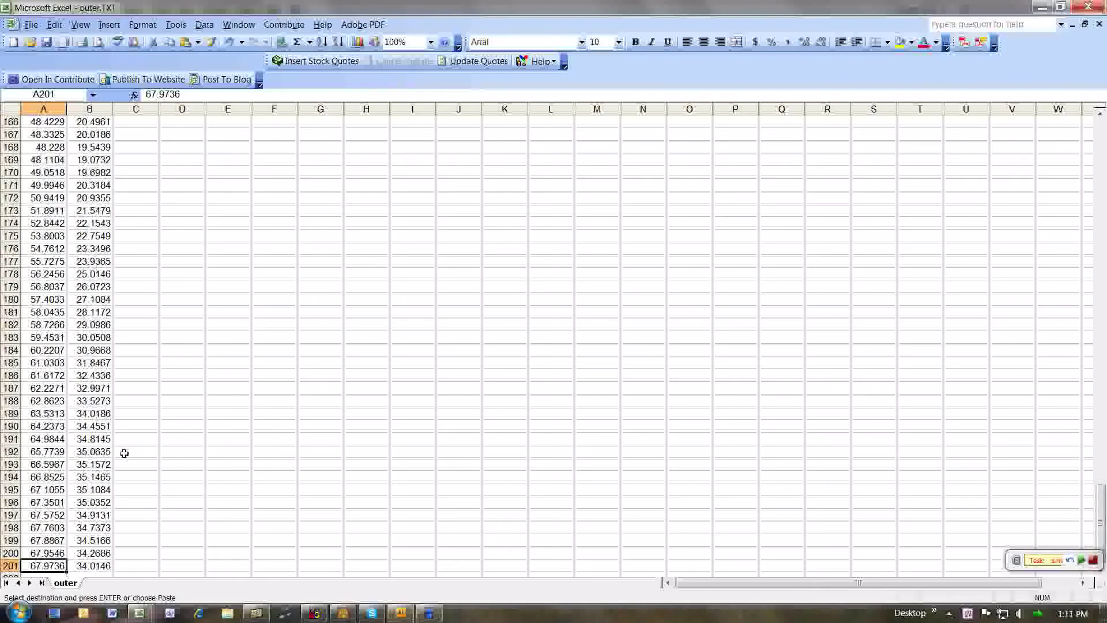
pyautogui.click(98, 564)
pyautogui.hotkey('ctrl', 'shift', 'Up')
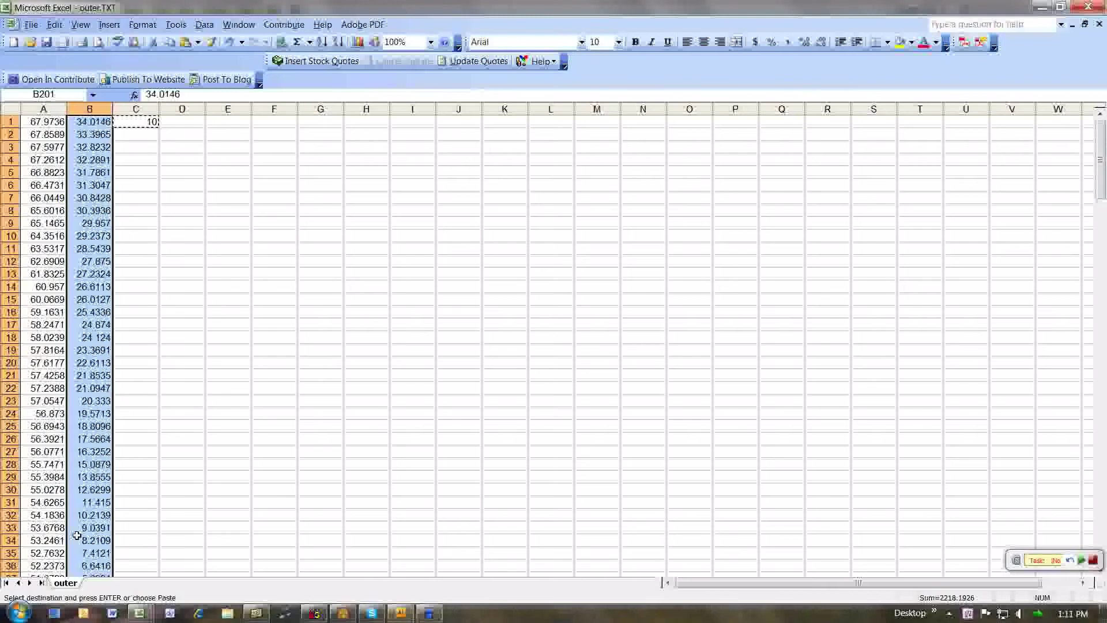
pyautogui.hotkey('shift', 'Left')
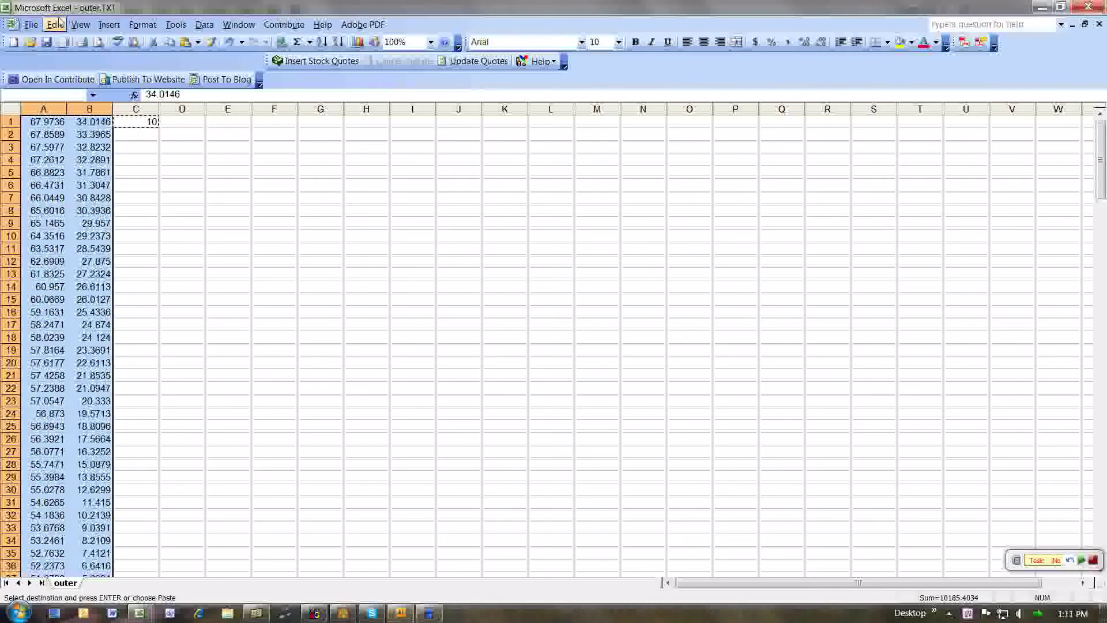
# Multiply all coordinates by 10 using Paste Special > Multiply.
pyautogui.click(55, 25)
pyautogui.click(107, 134)
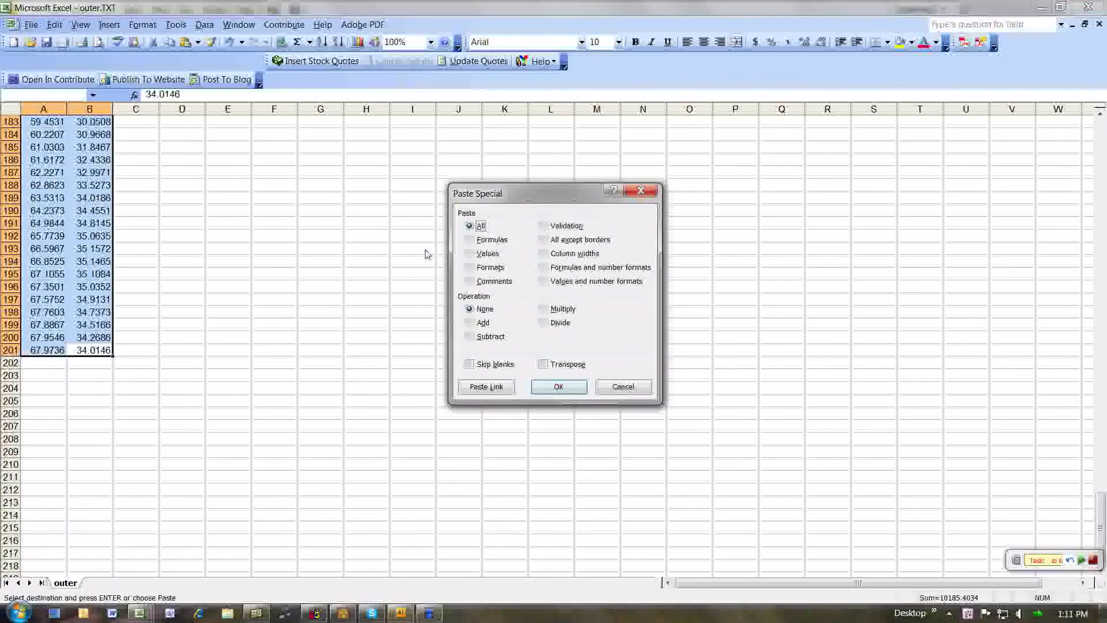
pyautogui.click(562, 310)
pyautogui.click(559, 386)
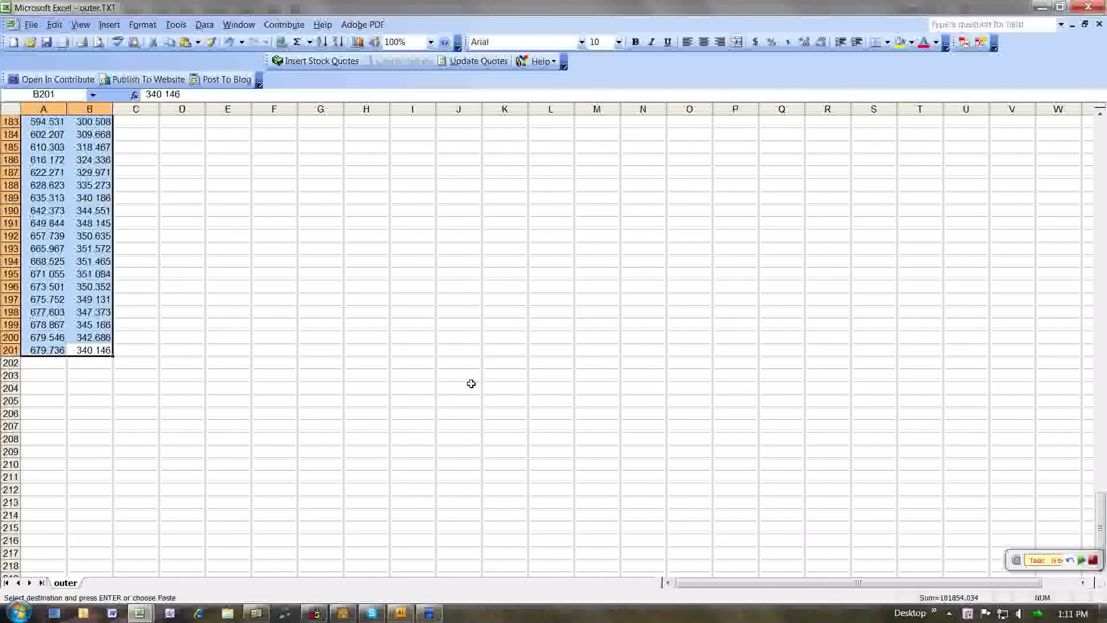
pyautogui.hotkey('ctrl', 'Home')
pyautogui.press('Right')
pyautogui.press('Right')
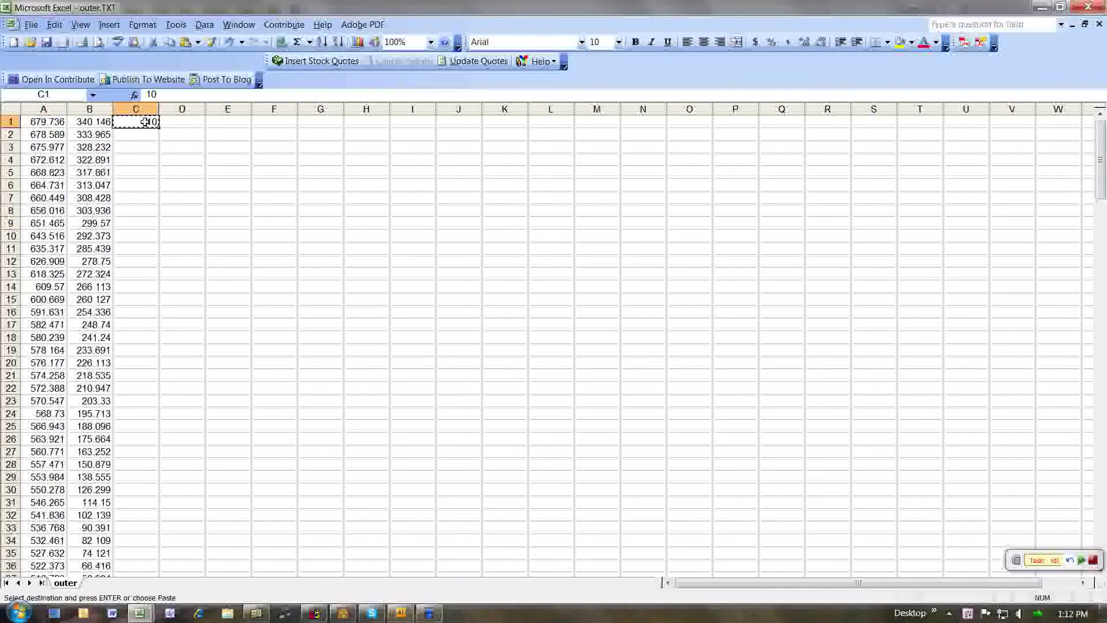
pyautogui.press('Escape')
# Format the X/Y columns as Number with 0 decimal places.
pyautogui.click(55, 122)
pyautogui.hotkey('ctrl', 'shift', 'Down')
pyautogui.hotkey('shift', 'Right')
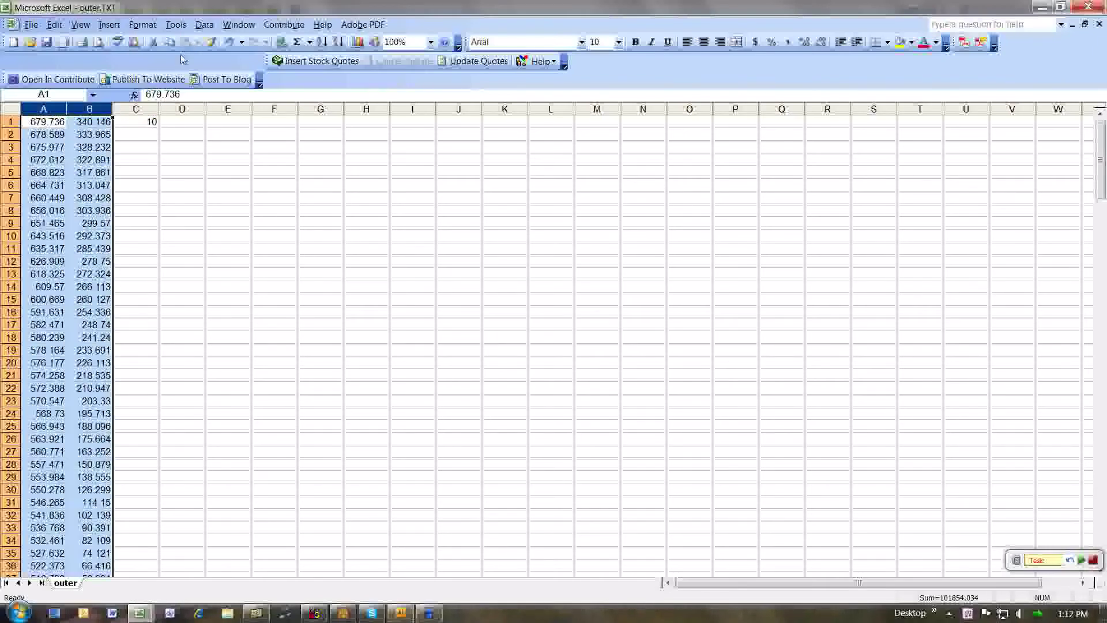
pyautogui.click(206, 25)
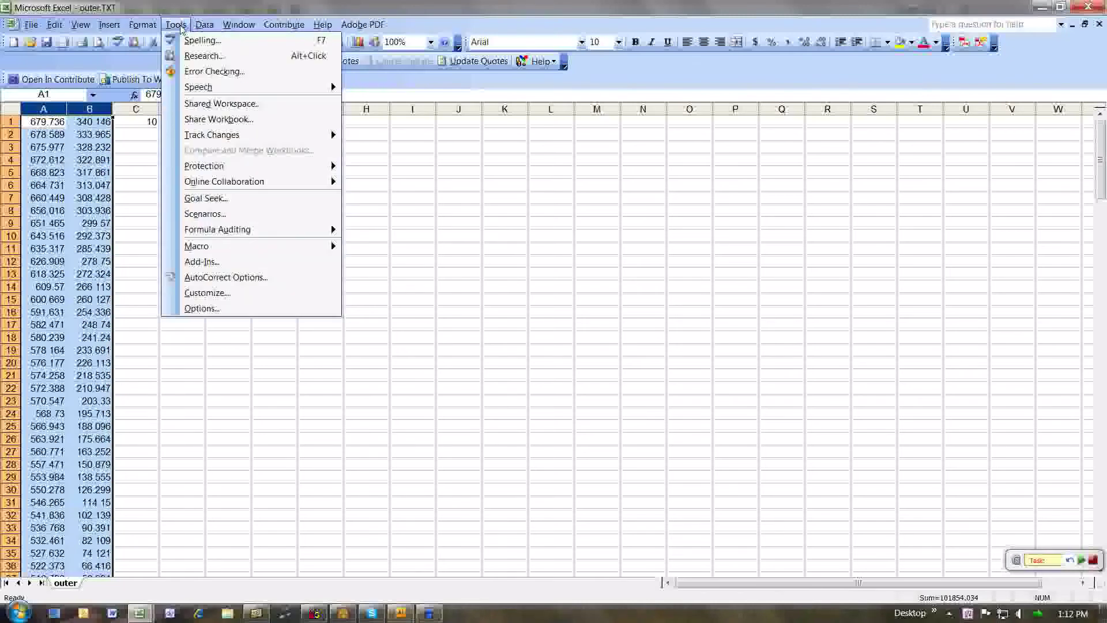
pyautogui.click(155, 40)
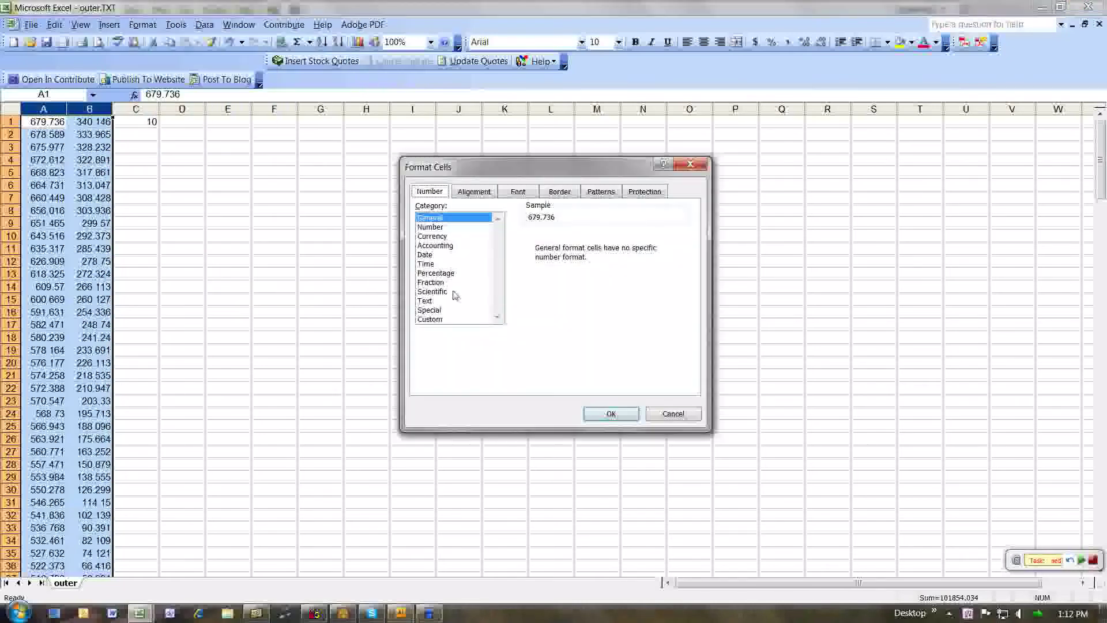
pyautogui.click(429, 227)
pyautogui.click(643, 242)
pyautogui.click(643, 242)
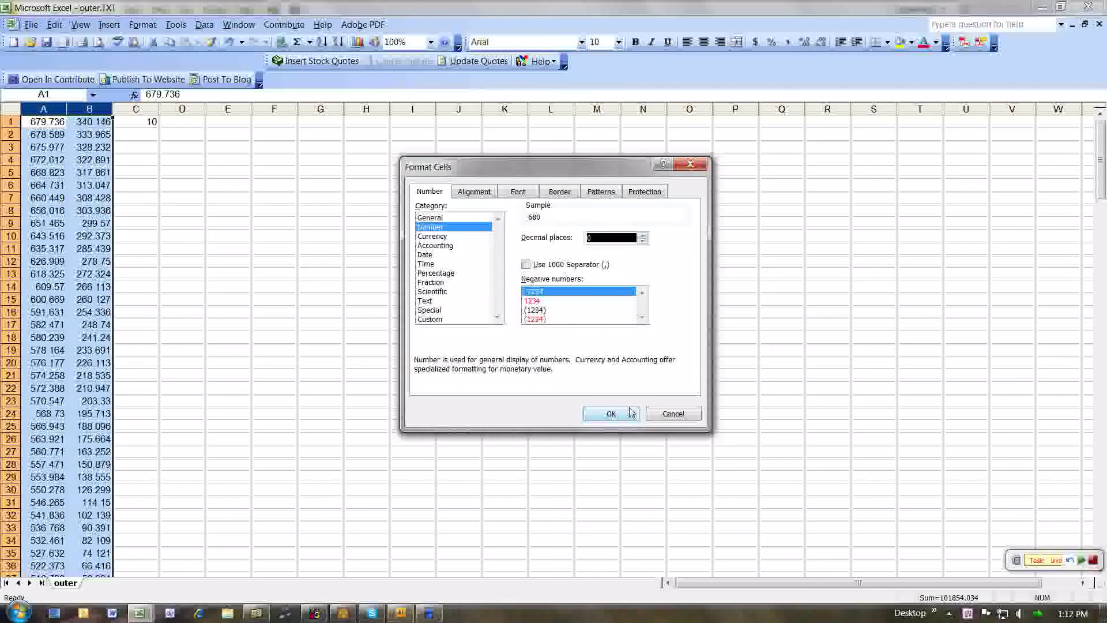
pyautogui.click(611, 413)
# Replace the value in C1 with 2.
pyautogui.click(152, 123)
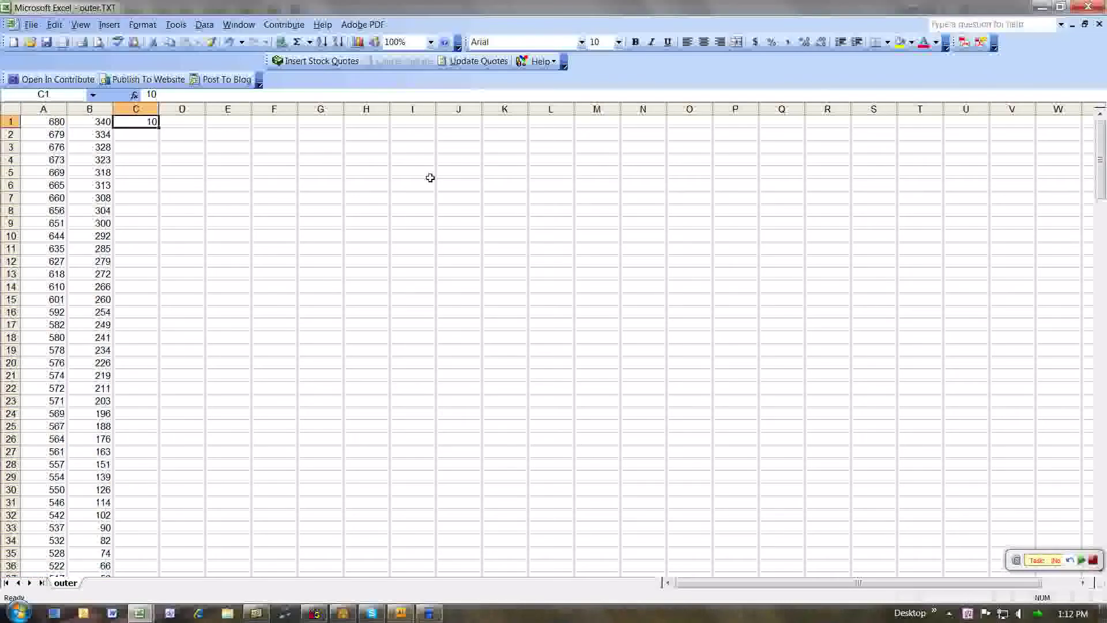
pyautogui.write('2')
pyautogui.press('Return')
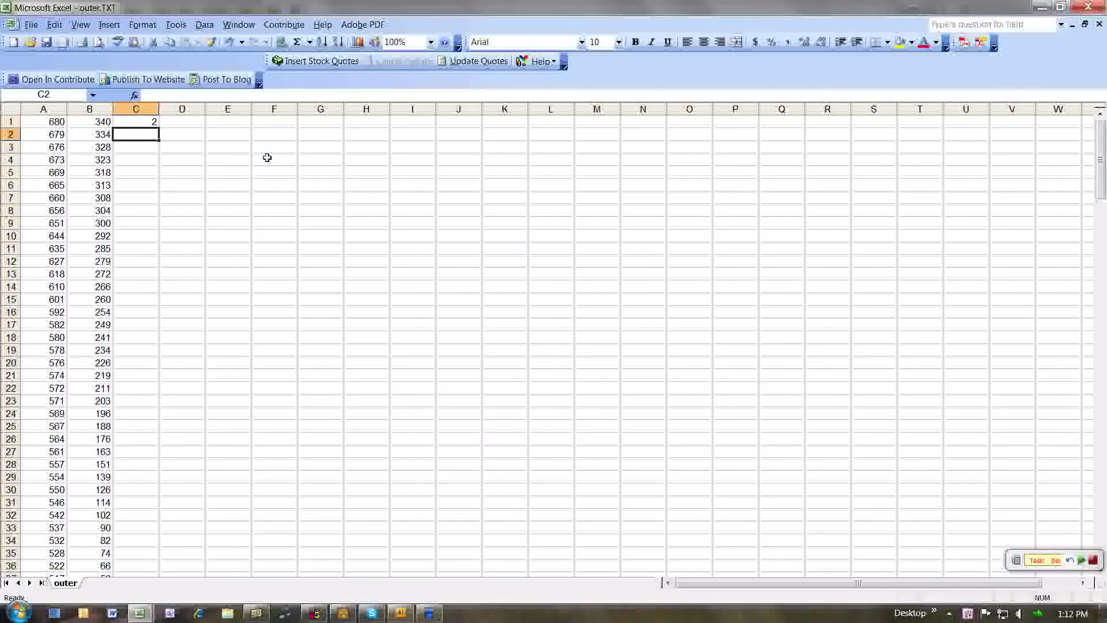
# Enter 0 in C2 and C3 and fill it down column C to row 201.
pyautogui.click(142, 119)
pyautogui.click(145, 132)
pyautogui.write('0')
pyautogui.press('Return')
pyautogui.write('0')
pyautogui.press('Return')
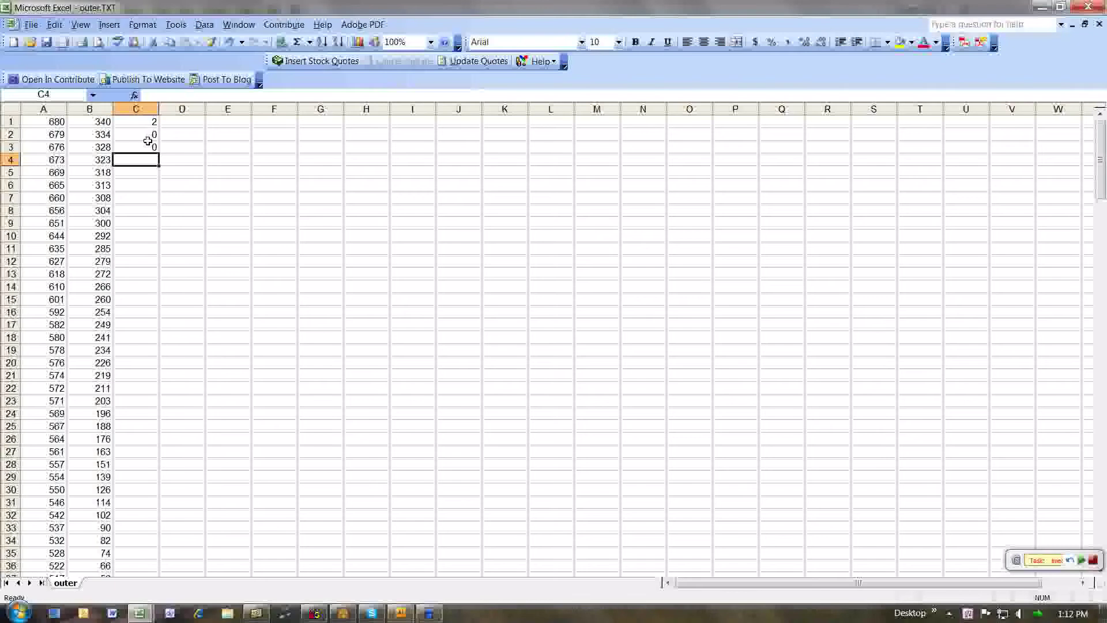
pyautogui.click(148, 147)
pyautogui.moveTo(162, 152); pyautogui.dragTo(170, 590)
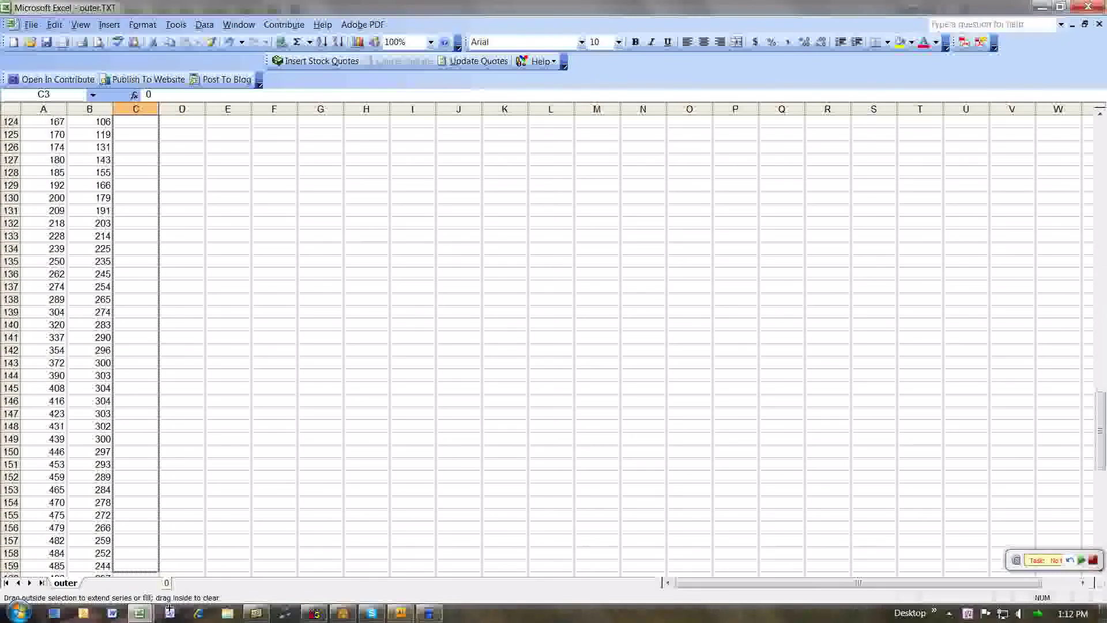
pyautogui.moveTo(170, 608); pyautogui.dragTo(162, 330)
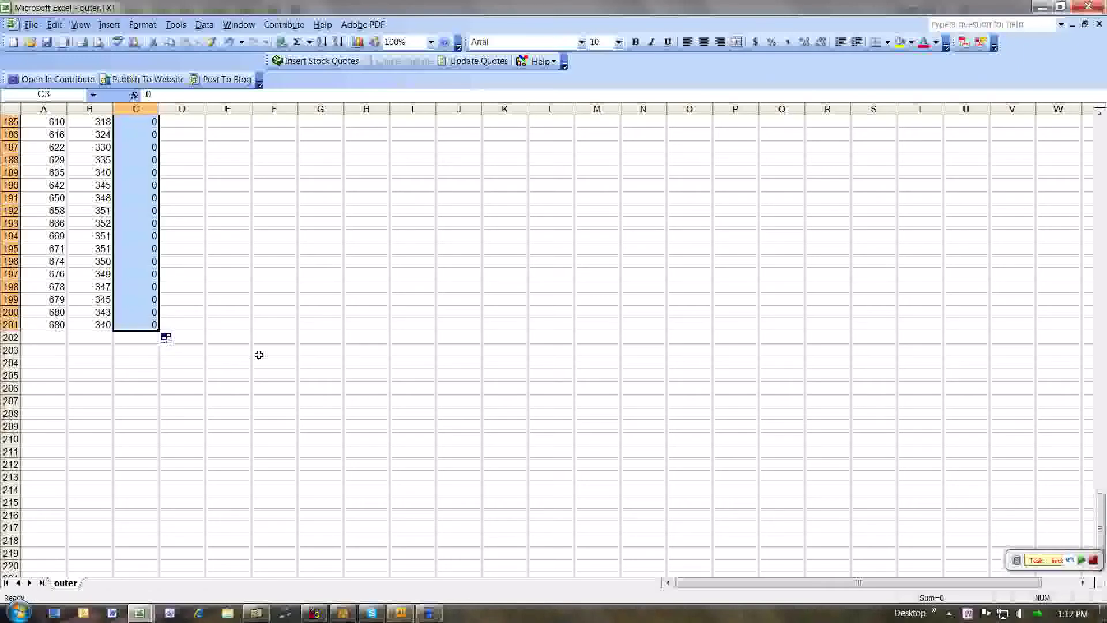
pyautogui.hotkey('ctrl', 'Home')
pyautogui.scroll(-20, 259, 354)
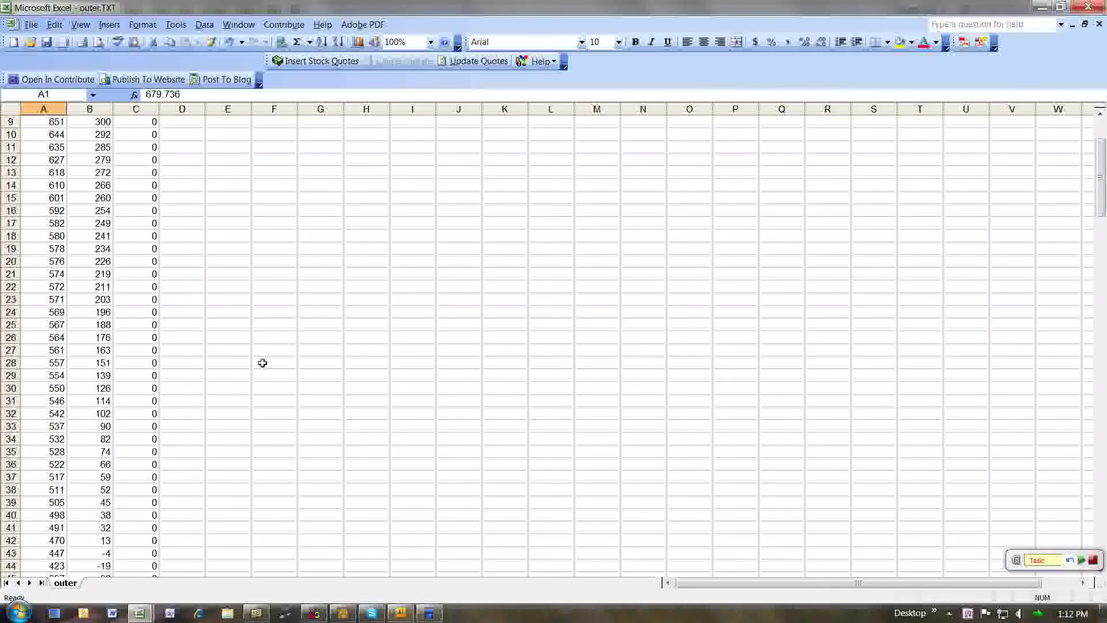
pyautogui.scroll(-20, 267, 373)
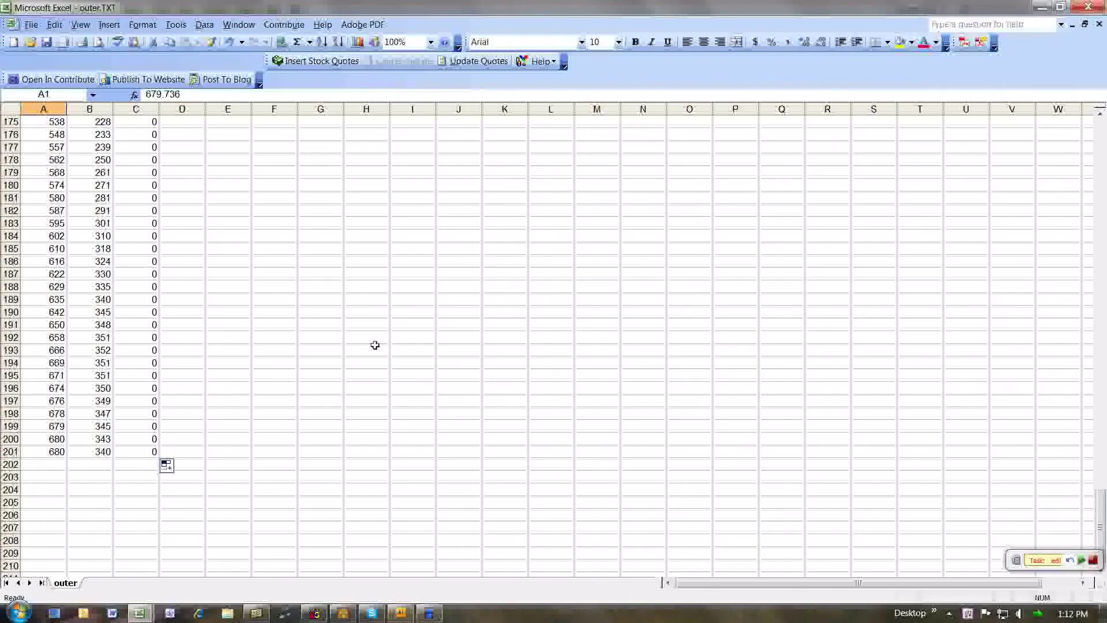
pyautogui.click(46, 462)
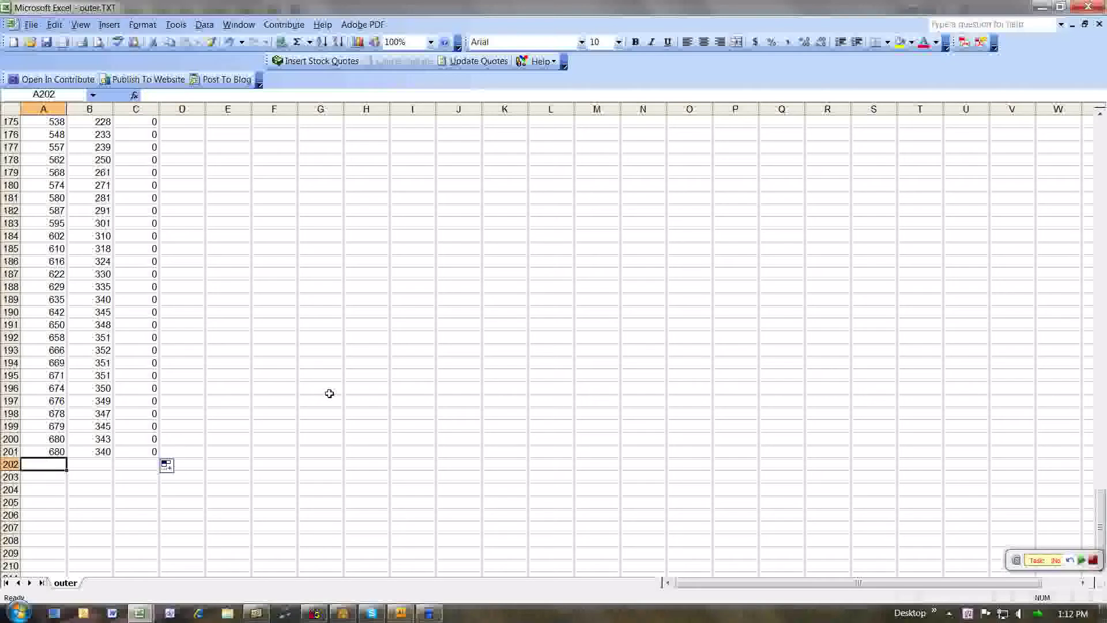
# Open inner1.TXT and complete the Text Import Wizard.
pyautogui.click(31, 24)
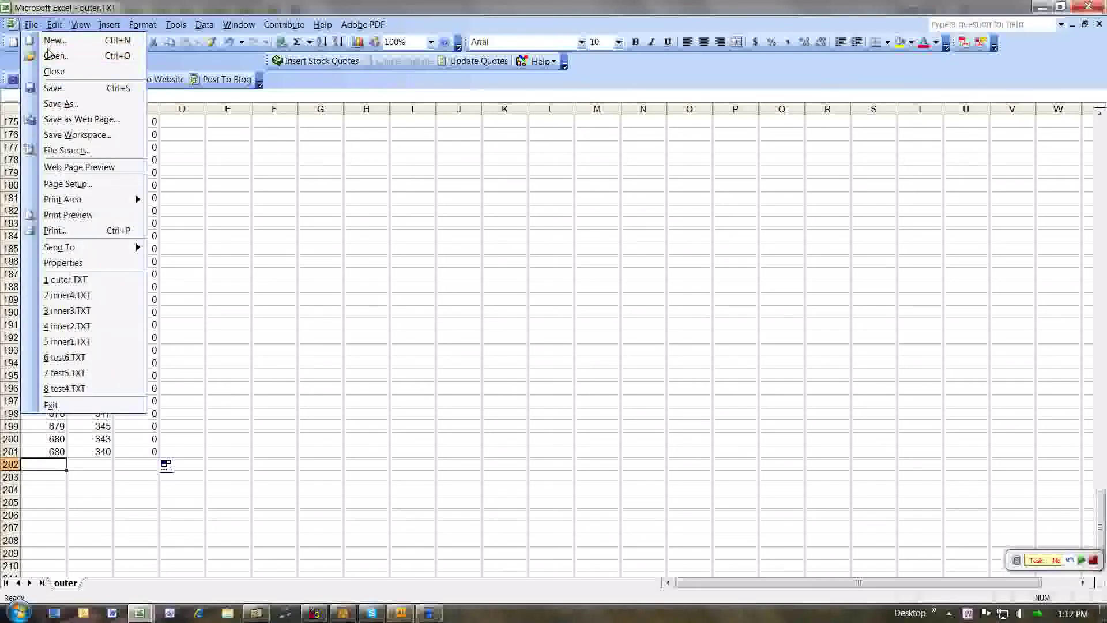
pyautogui.click(55, 56)
pyautogui.click(437, 230)
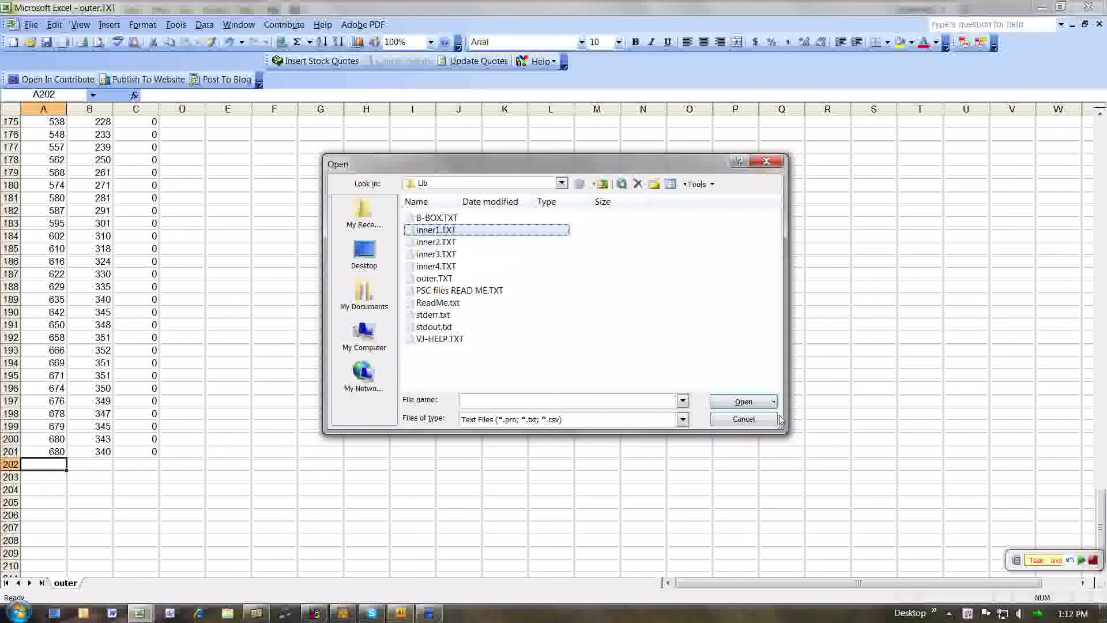
pyautogui.click(743, 402)
pyautogui.click(710, 409)
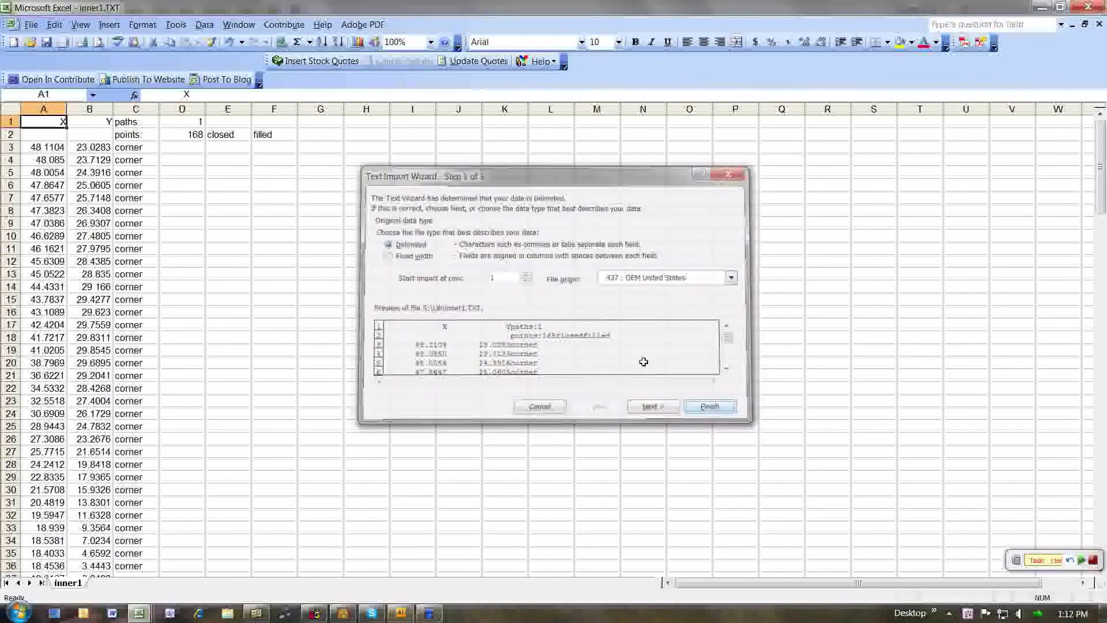
pyautogui.click(11, 124)
# Delete header rows 1–2, clear column C, enter 10 in C1 and copy it.
pyautogui.moveTo(11, 135); pyautogui.dragTo(11, 137)
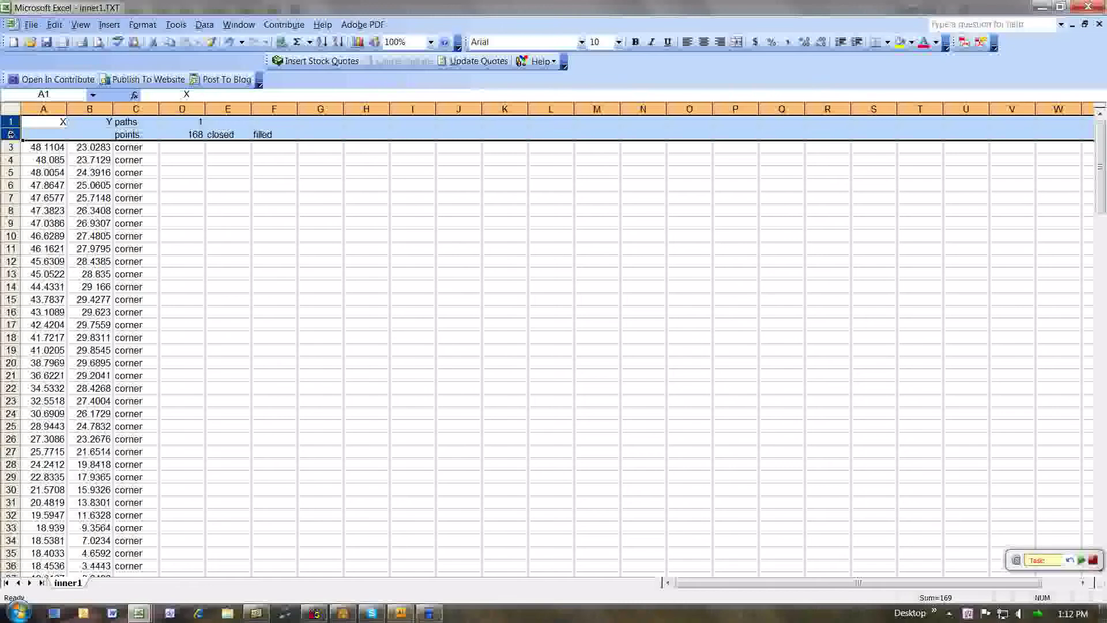
pyautogui.click(54, 25)
pyautogui.click(75, 188)
pyautogui.click(149, 105)
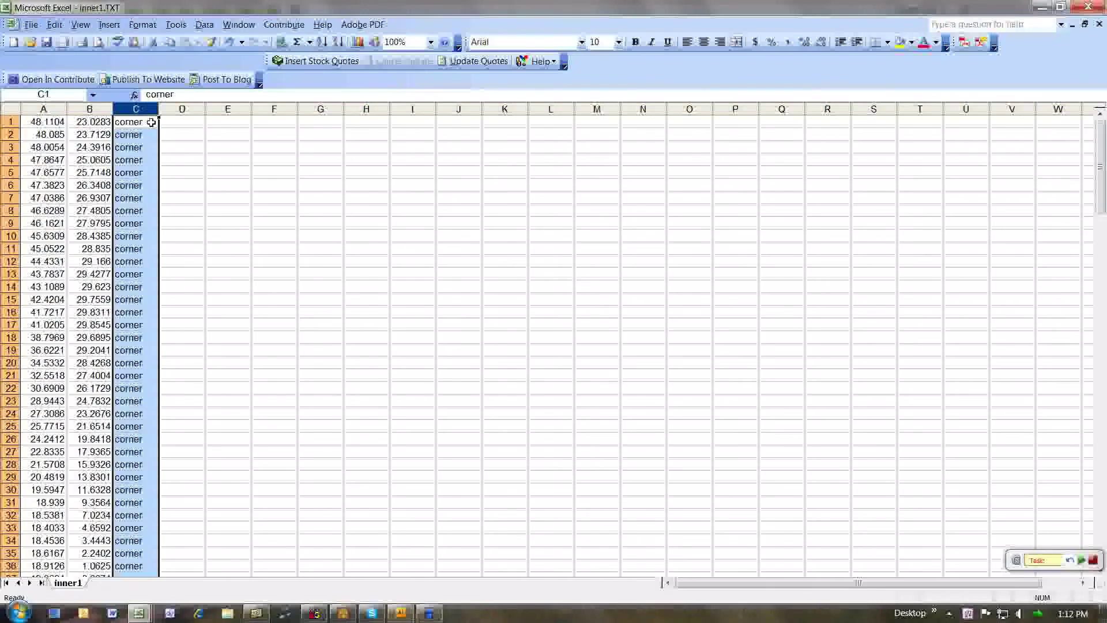
pyautogui.press('Delete')
pyautogui.click(136, 123)
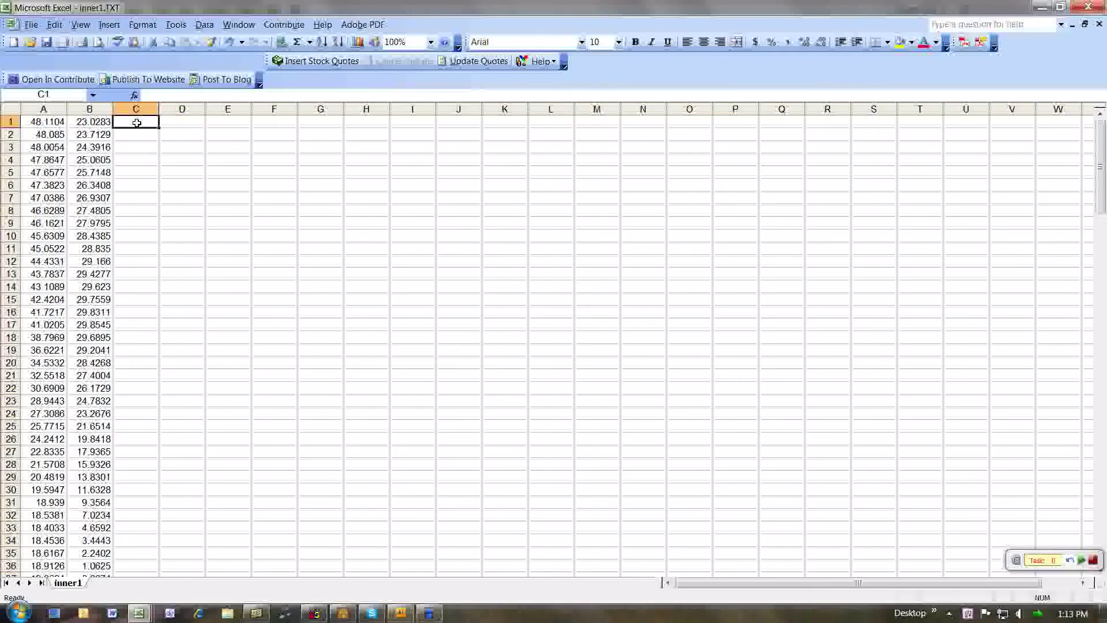
pyautogui.write('10')
pyautogui.press('Return')
pyautogui.click(137, 122)
pyautogui.hotkey('ctrl', 'c')
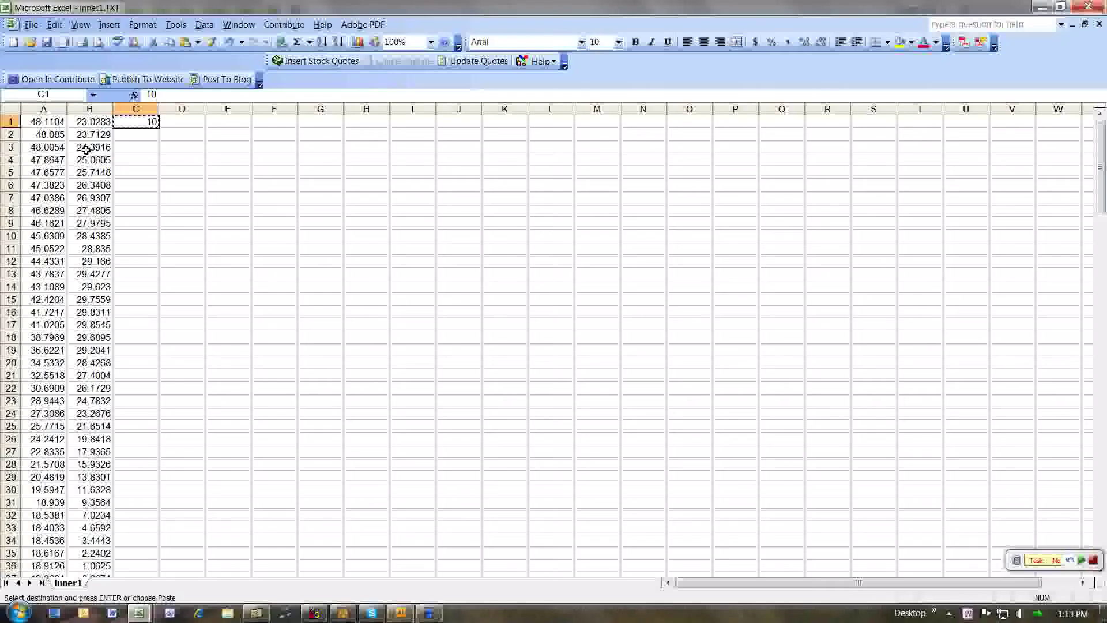
# Multiply the coordinates in A1:B168 by the copied 10 using Paste Special Multiply.
pyautogui.click(83, 123)
pyautogui.hotkey('ctrl', 'Down')
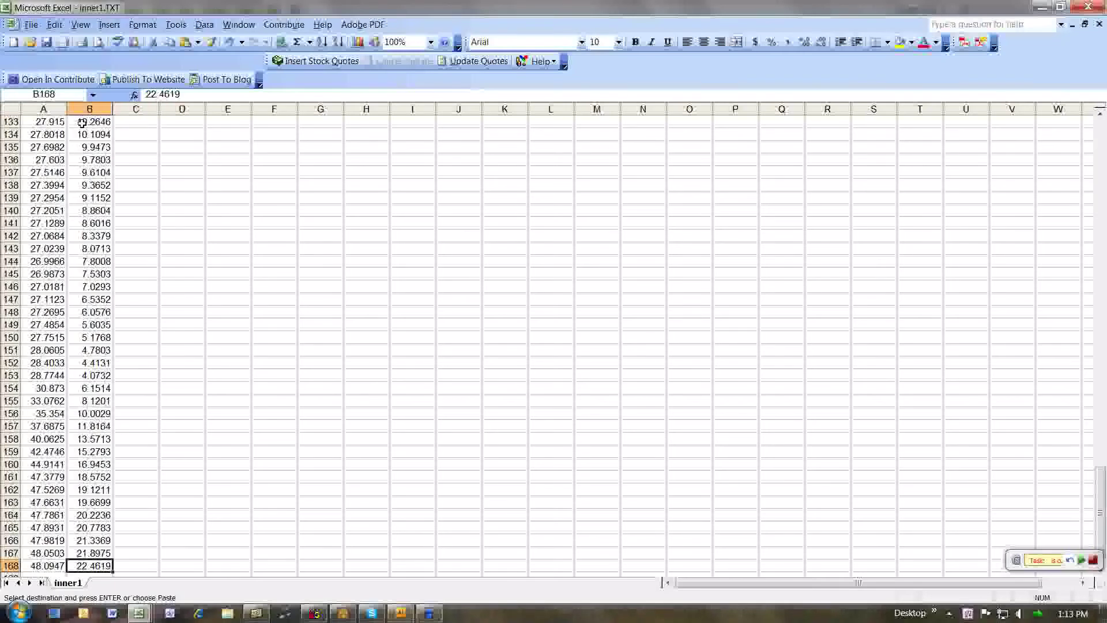
pyautogui.hotkey('ctrl', 'shift', 'Home')
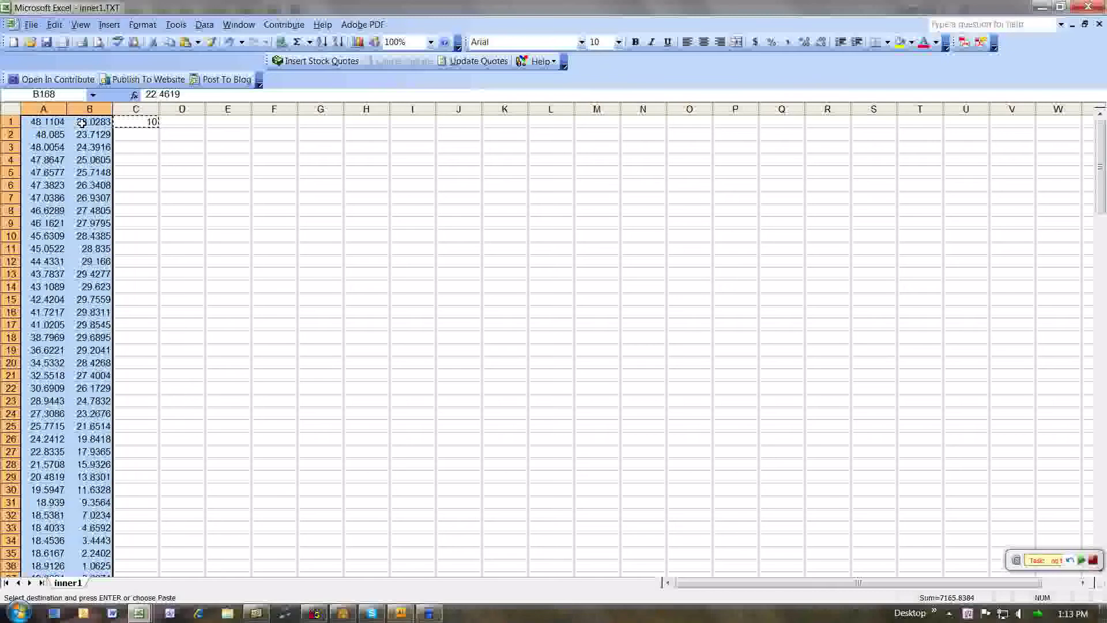
pyautogui.click(55, 25)
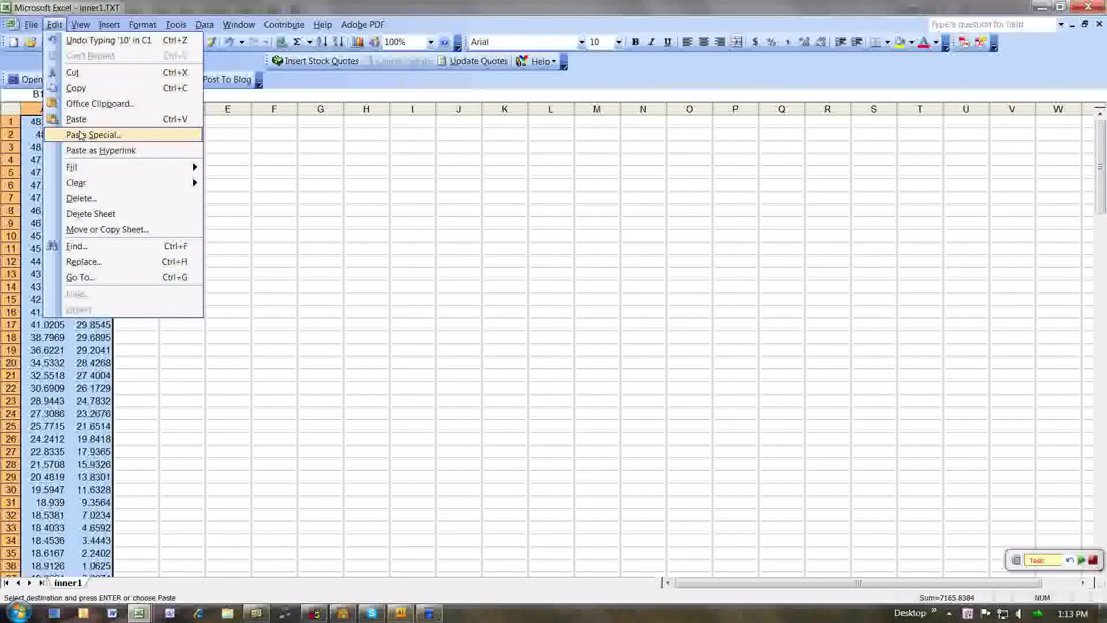
pyautogui.click(52, 135)
pyautogui.click(559, 311)
pyautogui.click(558, 387)
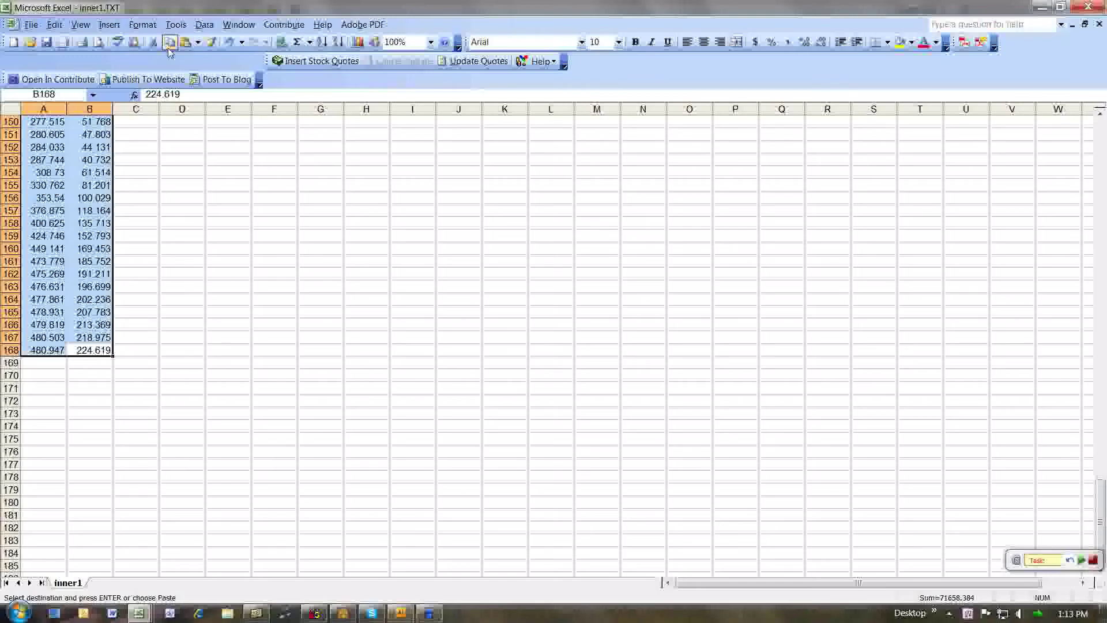
# Format the coordinates as Number with 0 decimal places.
pyautogui.click(150, 29)
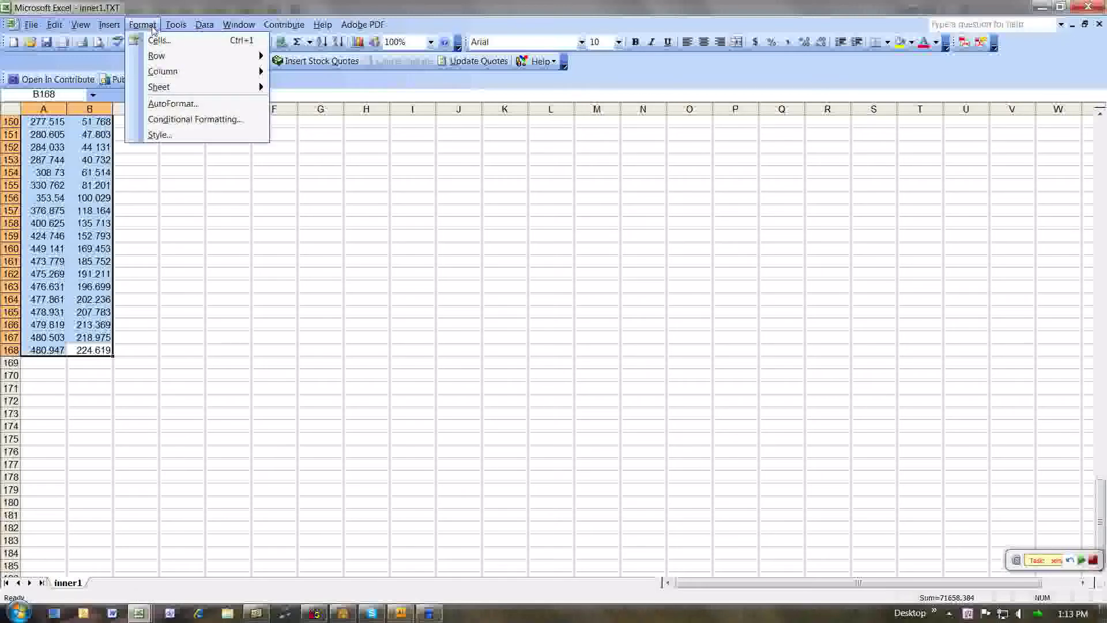
pyautogui.click(158, 40)
pyautogui.click(443, 228)
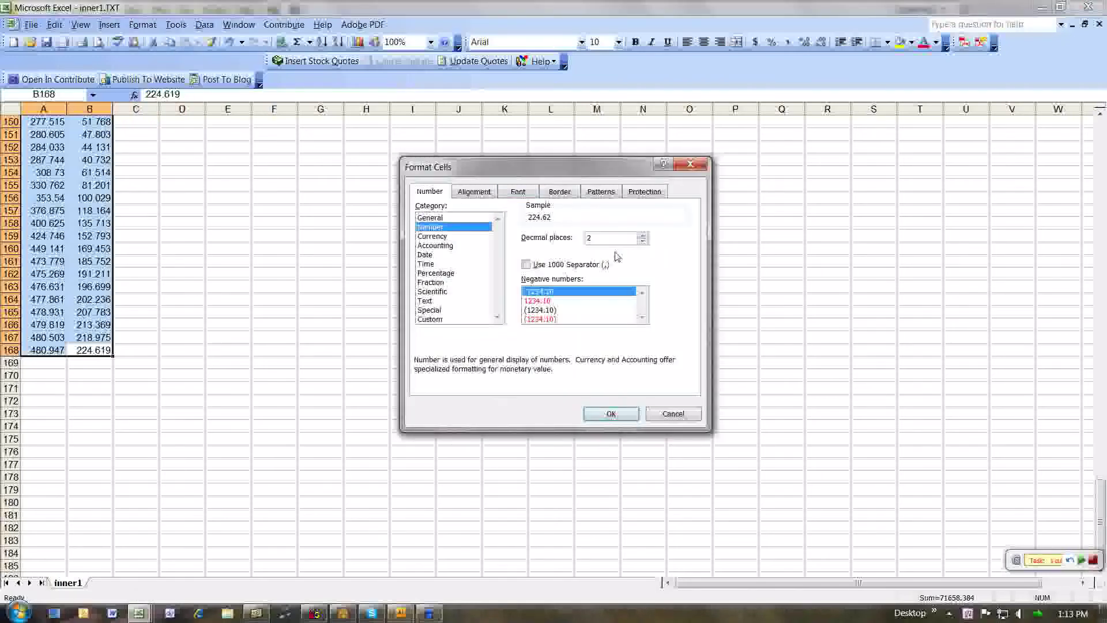
pyautogui.click(642, 241)
pyautogui.click(642, 241)
pyautogui.click(611, 414)
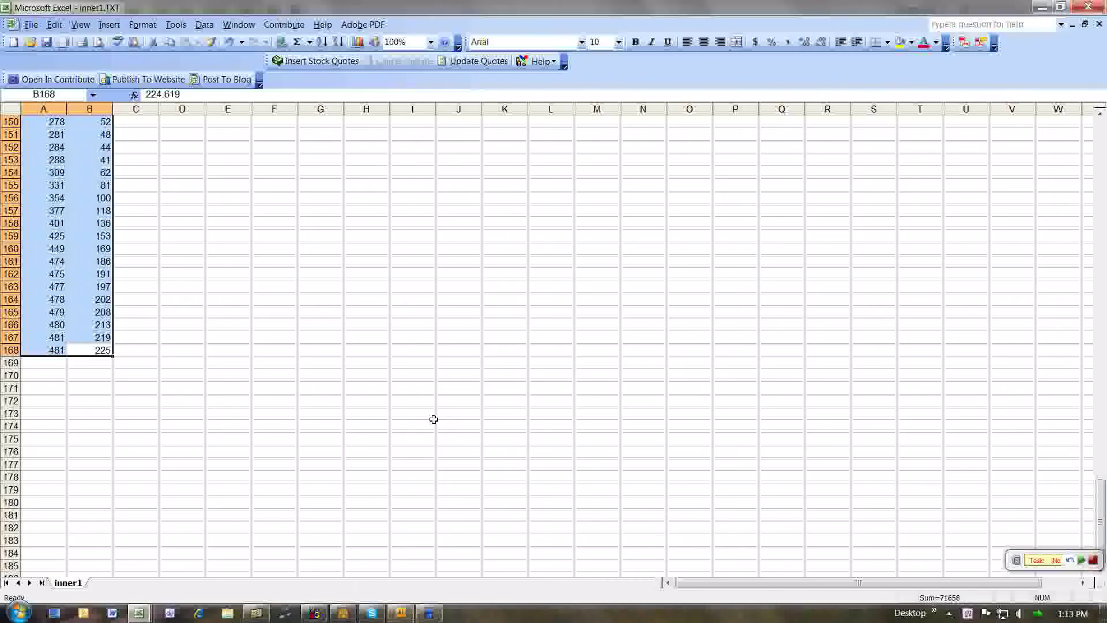
# Enter 3 in C1 and fill zeros down column C to row 168.
pyautogui.hotkey('ctrl', 'Home')
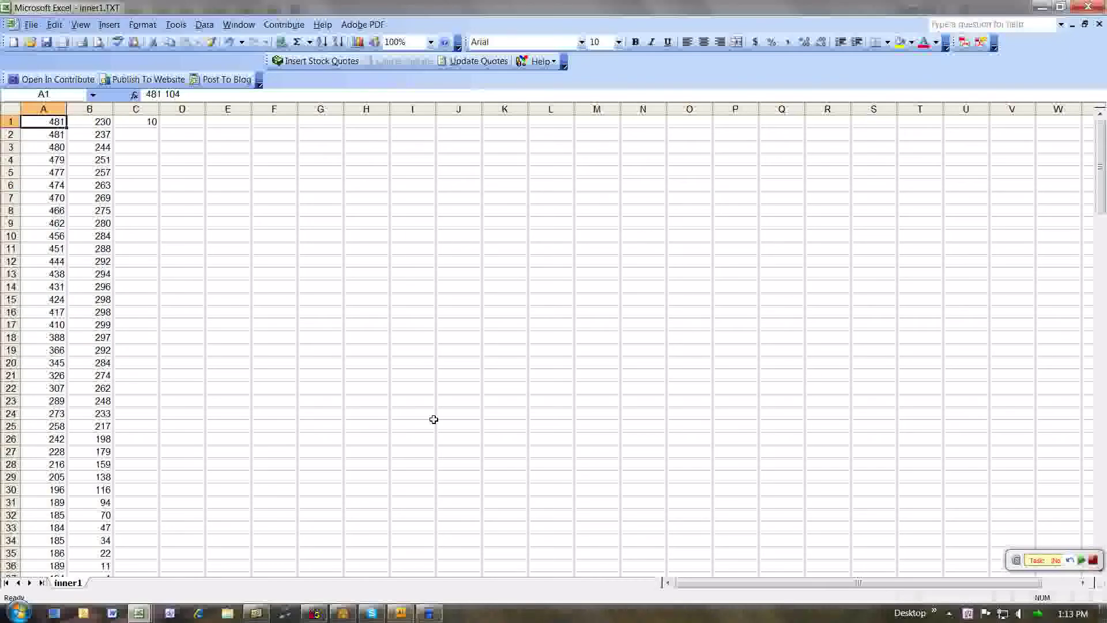
pyautogui.click(141, 122)
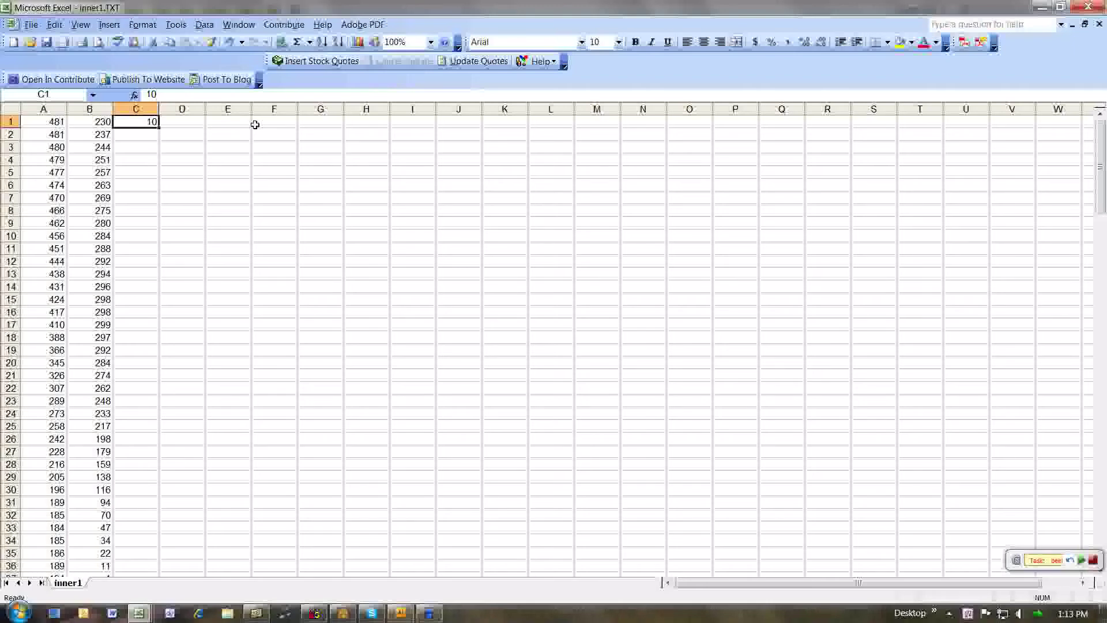
pyautogui.write('3')
pyautogui.press('Return')
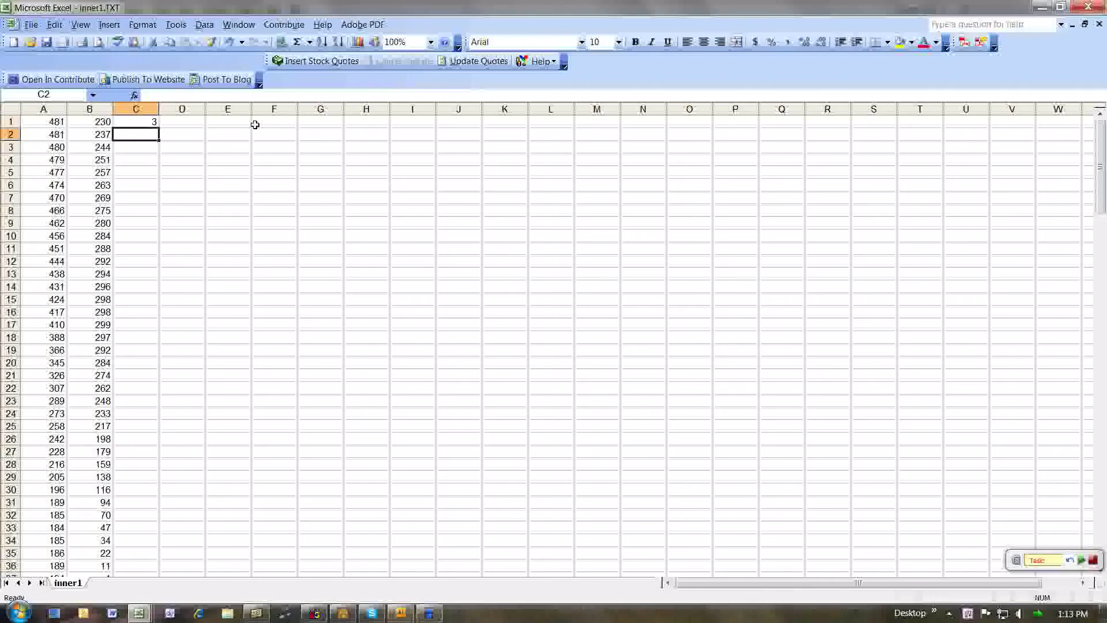
pyautogui.write('0')
pyautogui.press('Return')
pyautogui.write('0')
pyautogui.press('Return')
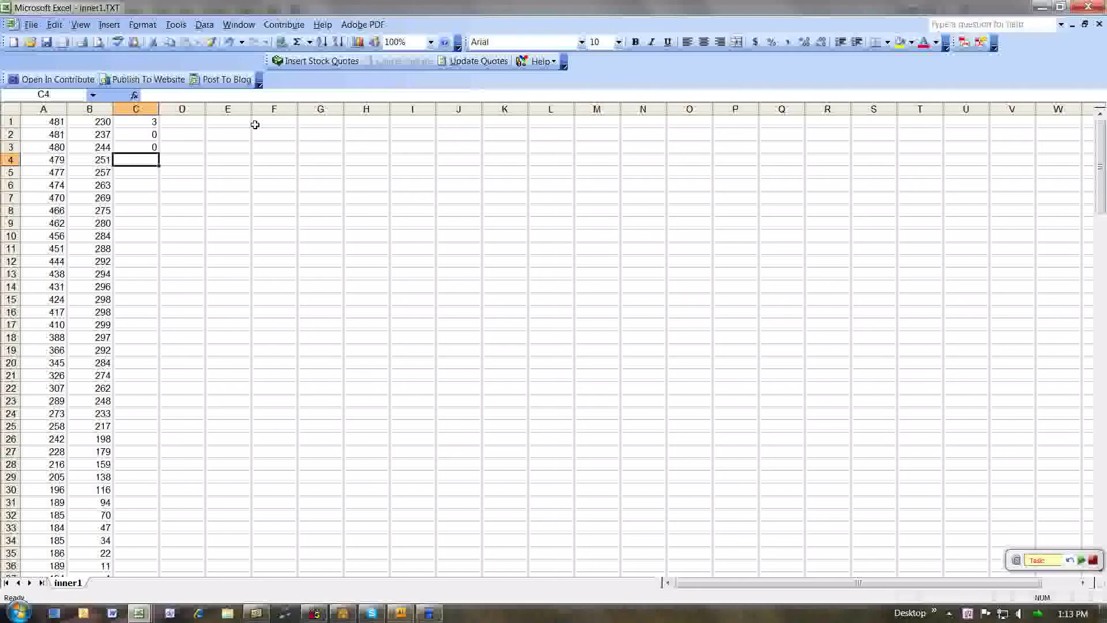
pyautogui.click(154, 149)
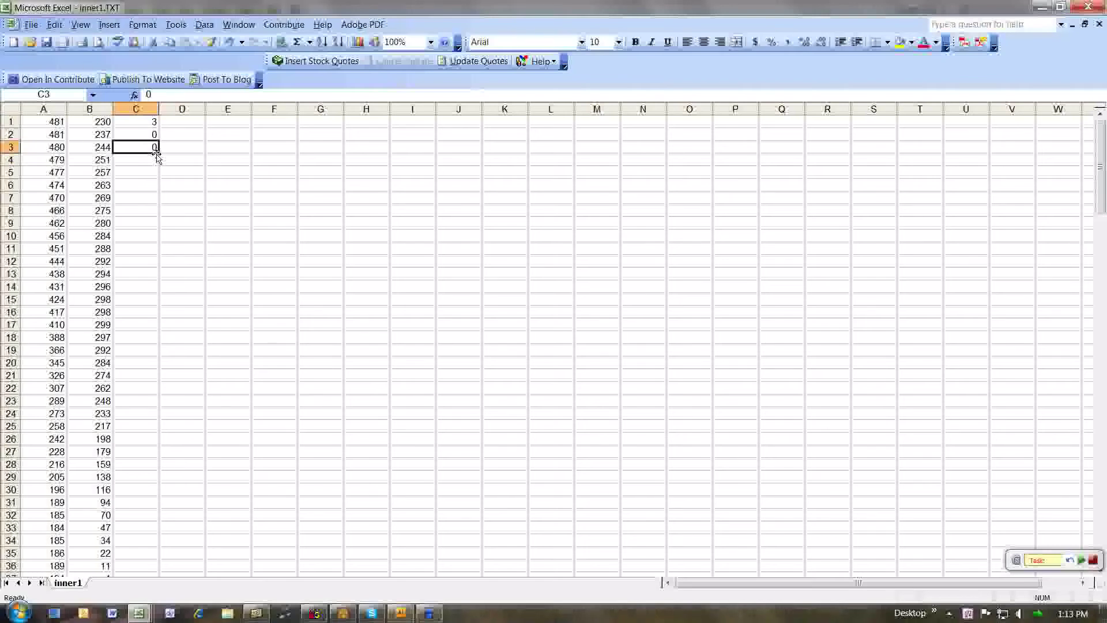
pyautogui.moveTo(155, 151); pyautogui.dragTo(175, 502)
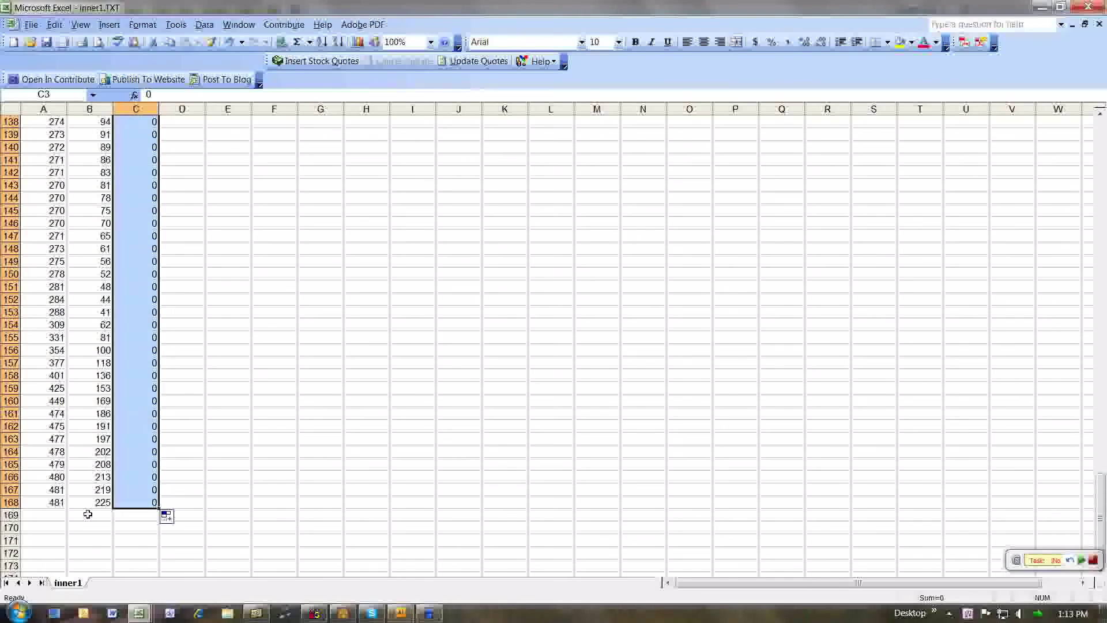
# Copy the first point A1:B1 into row 169 to close the outline.
pyautogui.scroll(1, 51, 515)
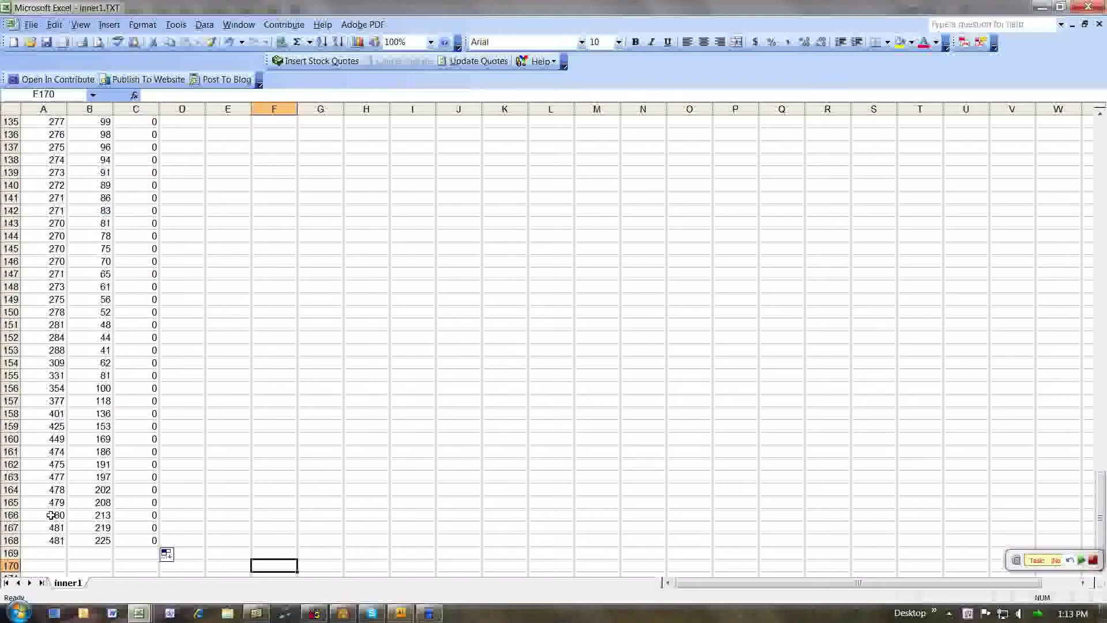
pyautogui.hotkey('ctrl', 'Home')
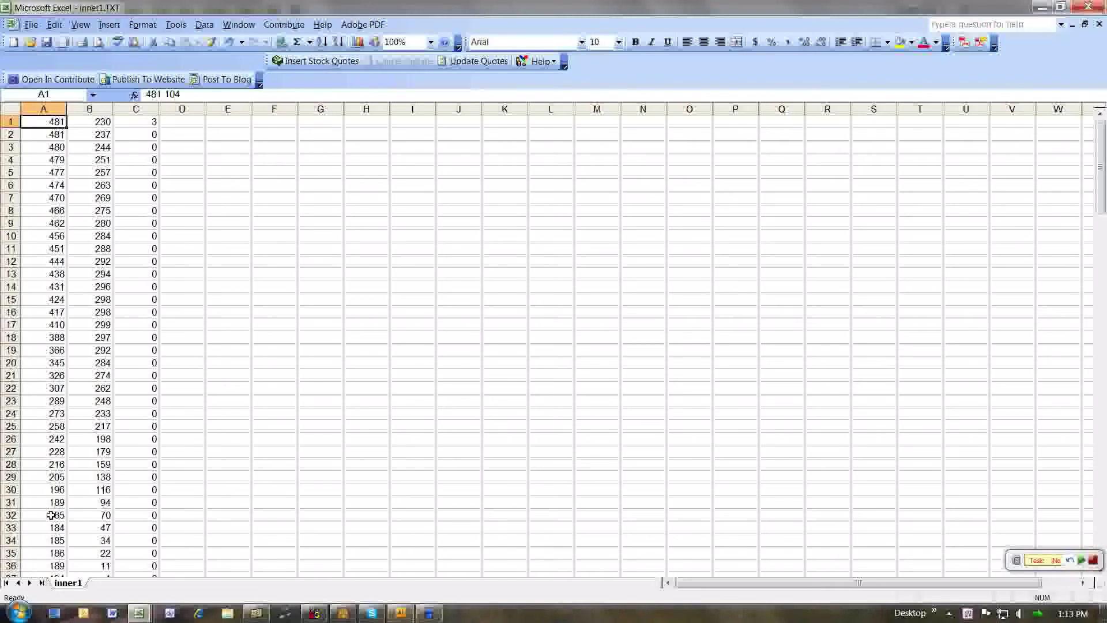
pyautogui.keyDown('shift'); pyautogui.click(97, 122); pyautogui.keyUp('shift')
pyautogui.hotkey('ctrl', 'c')
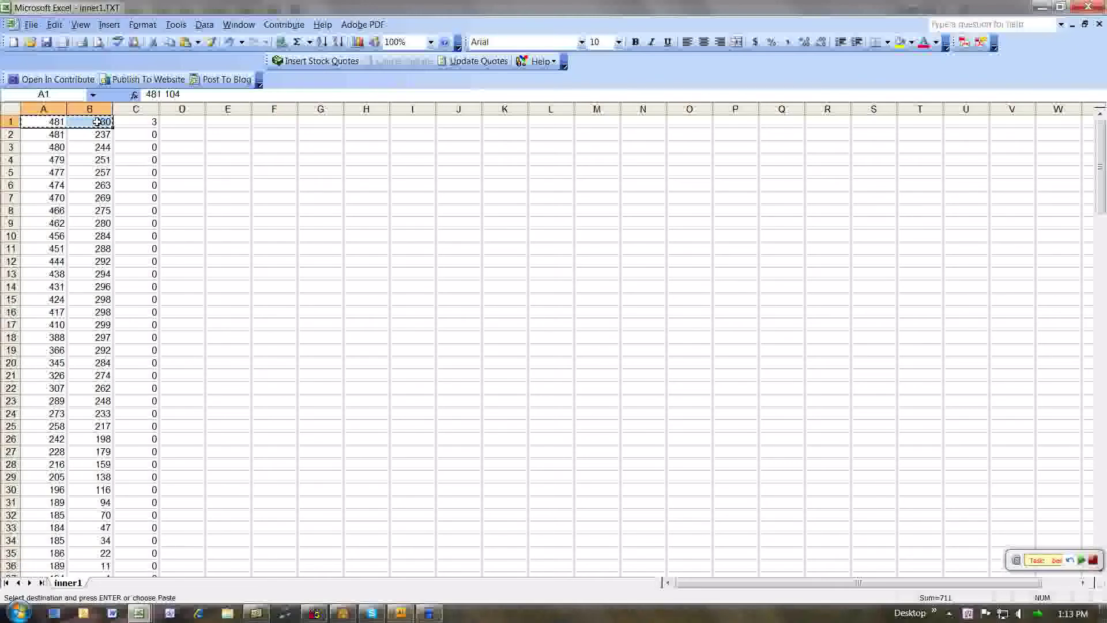
pyautogui.hotkey('ctrl', 'End')
pyautogui.click(52, 552)
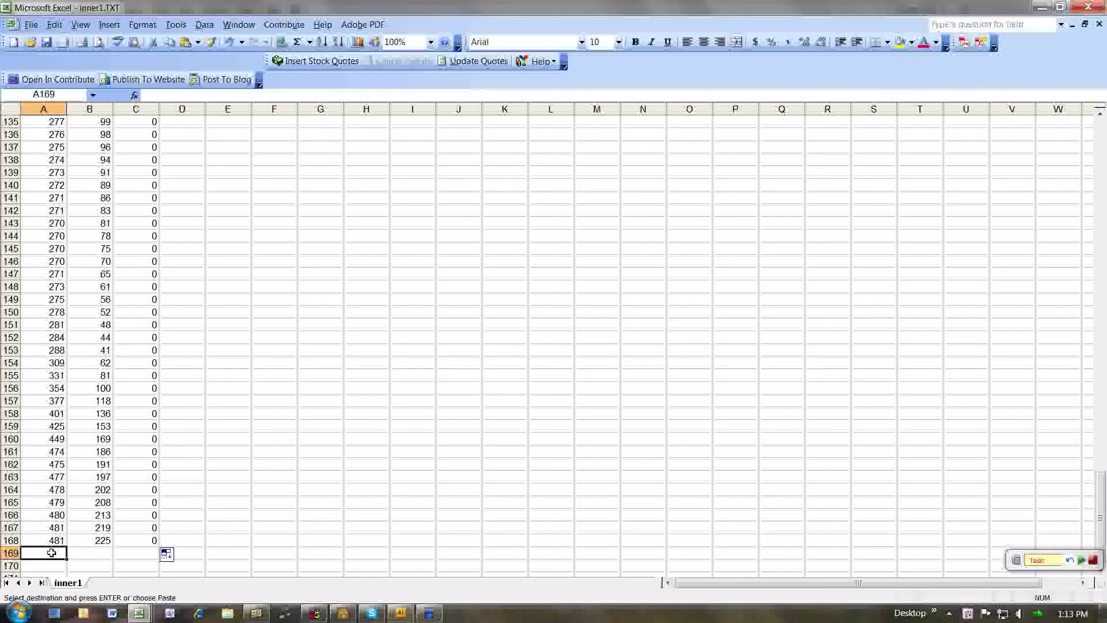
pyautogui.hotkey('ctrl', 'v')
# Enter 0 in C169 and select the whole range A1:C169.
pyautogui.click(137, 554)
pyautogui.write('0')
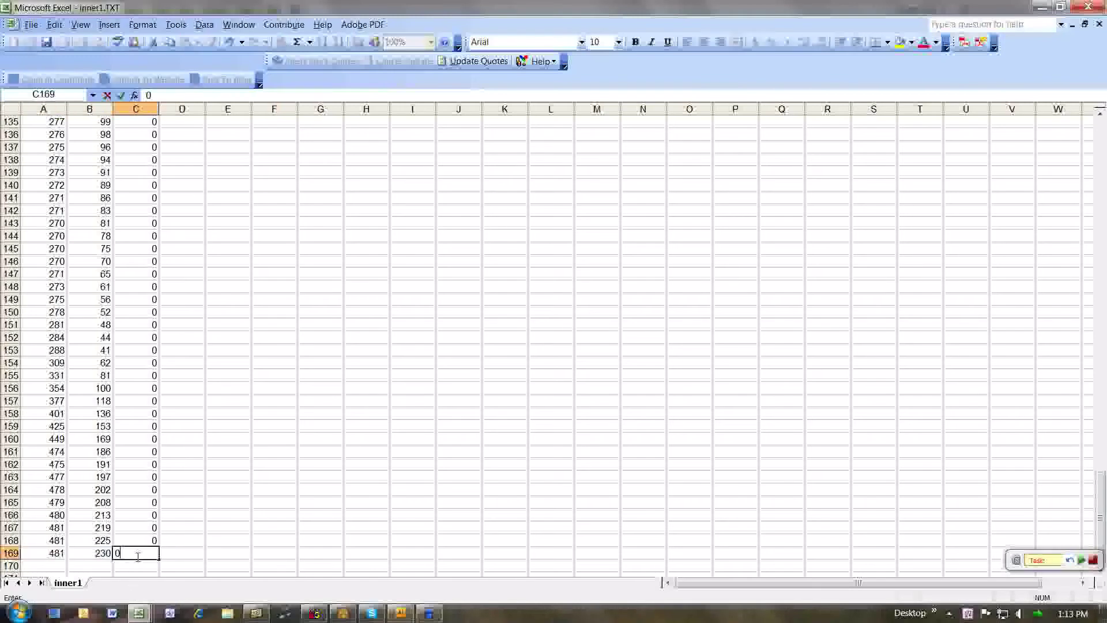
pyautogui.press('Return')
pyautogui.click(143, 553)
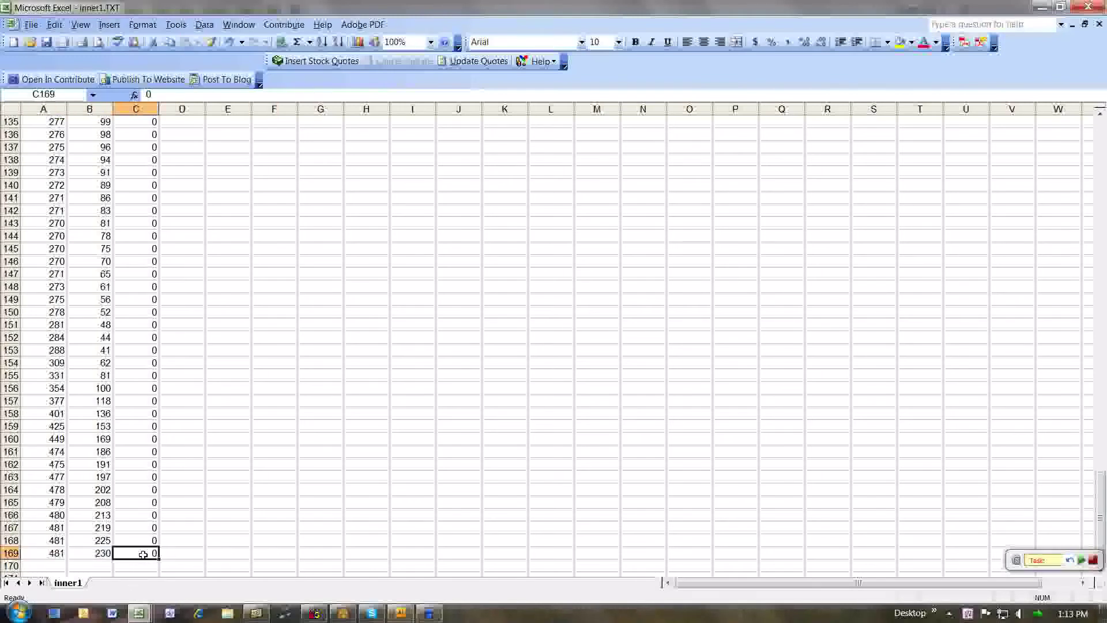
pyautogui.hotkey('ctrl', 'shift', 'Home')
# Paste the inner1 points into outer.TXT from A202, so the data ends at row 370.
pyautogui.hotkey('ctrl', 'c')
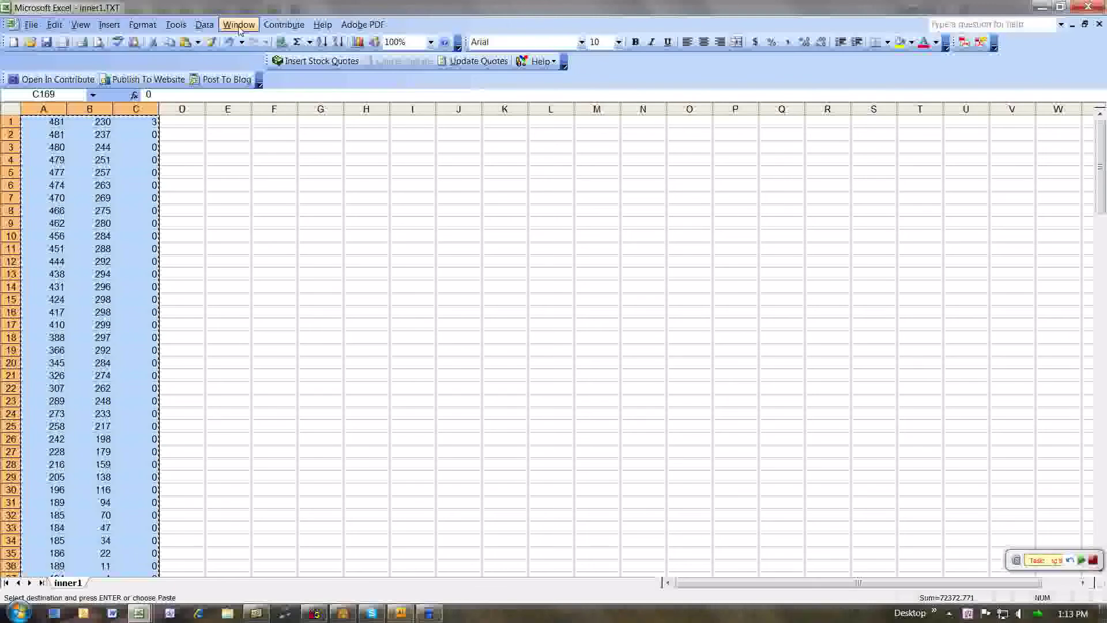
pyautogui.click(238, 24)
pyautogui.click(274, 166)
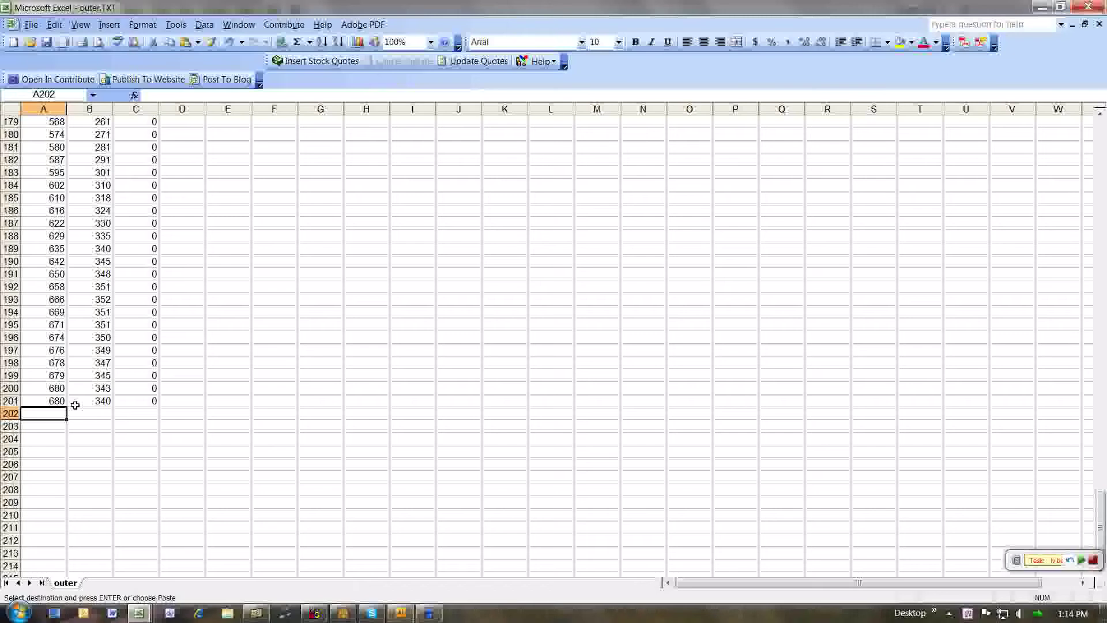
pyautogui.hotkey('ctrl', 'v')
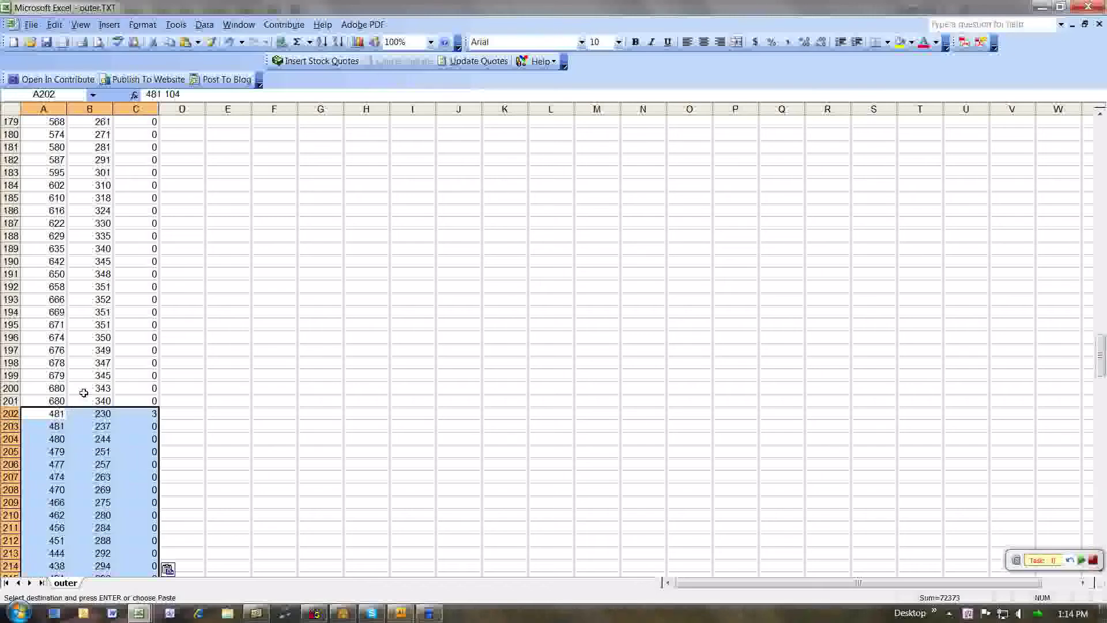
pyautogui.click(94, 476)
pyautogui.hotkey('ctrl', 'Down')
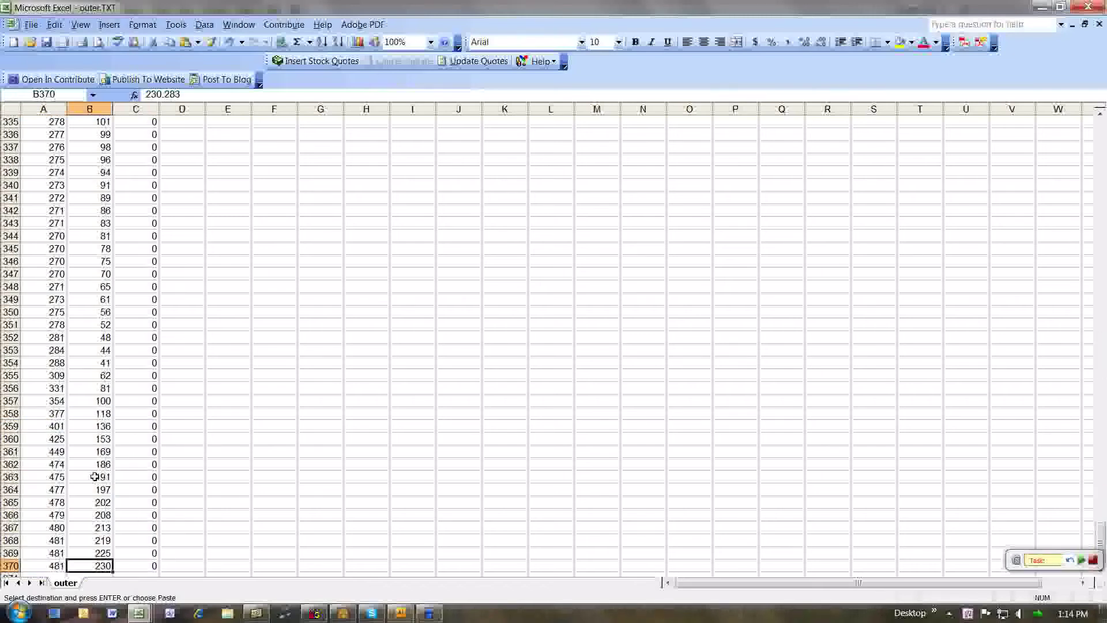
pyautogui.scroll(-3, 57, 483)
pyautogui.click(57, 482)
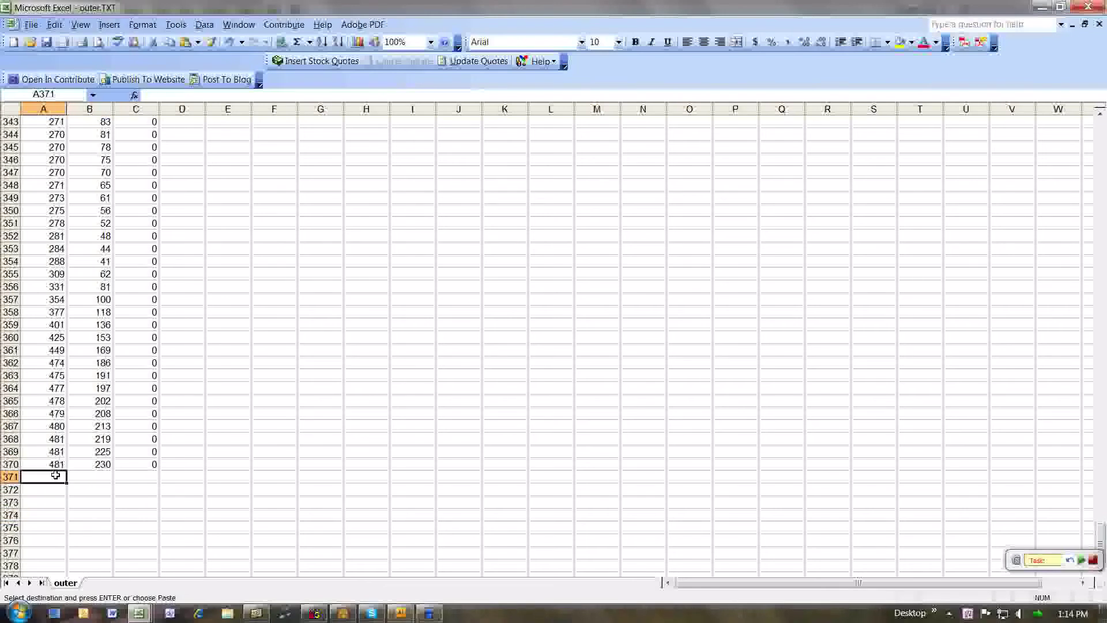
pyautogui.click(31, 24)
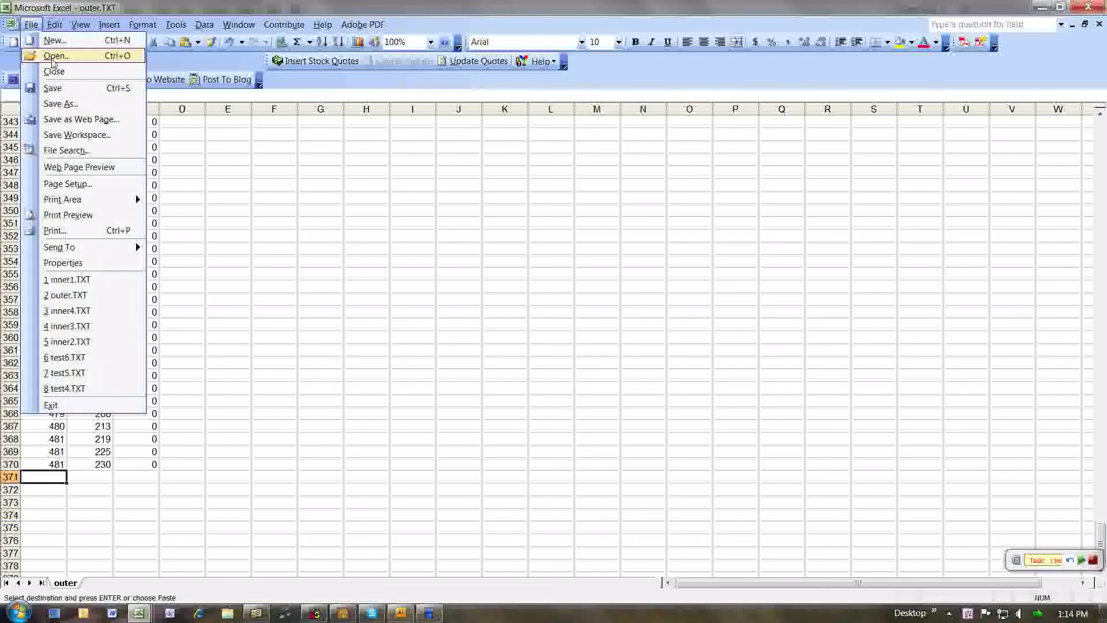
# Import inner2.TXT, then delete its two header rows and clear the point-label column C.
pyautogui.click(53, 55)
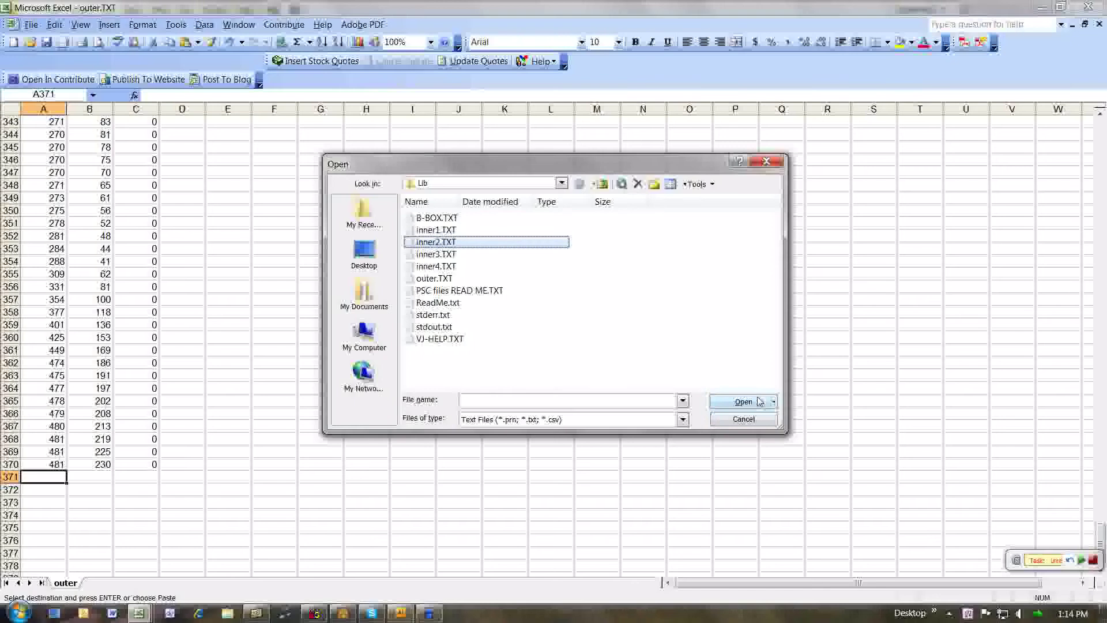
pyautogui.click(743, 401)
pyautogui.click(732, 407)
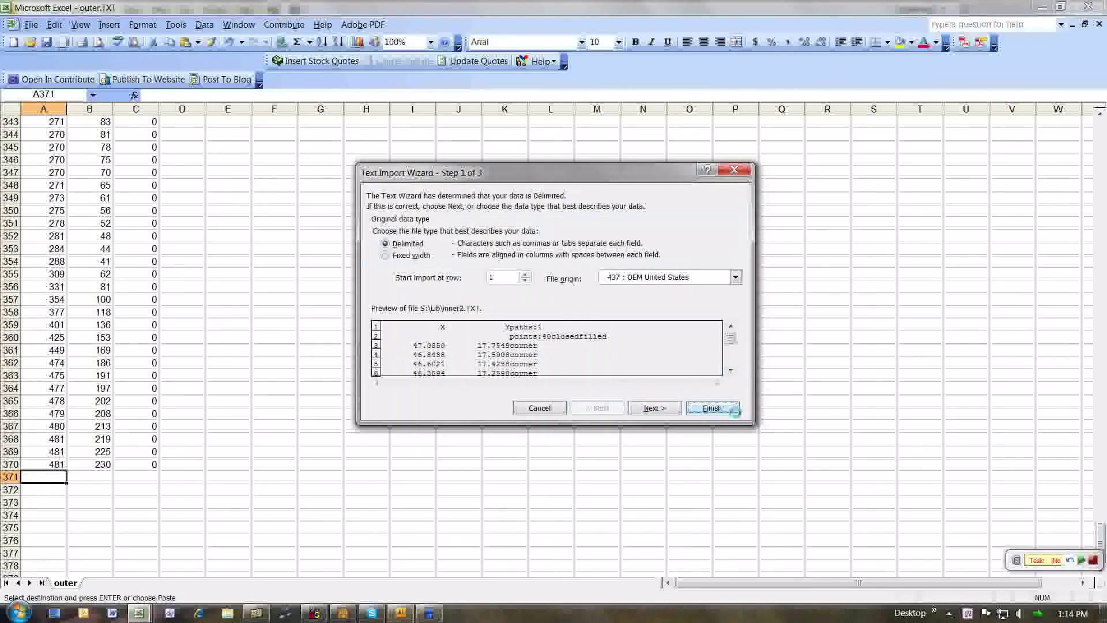
pyautogui.moveTo(9, 134); pyautogui.dragTo(10, 122)
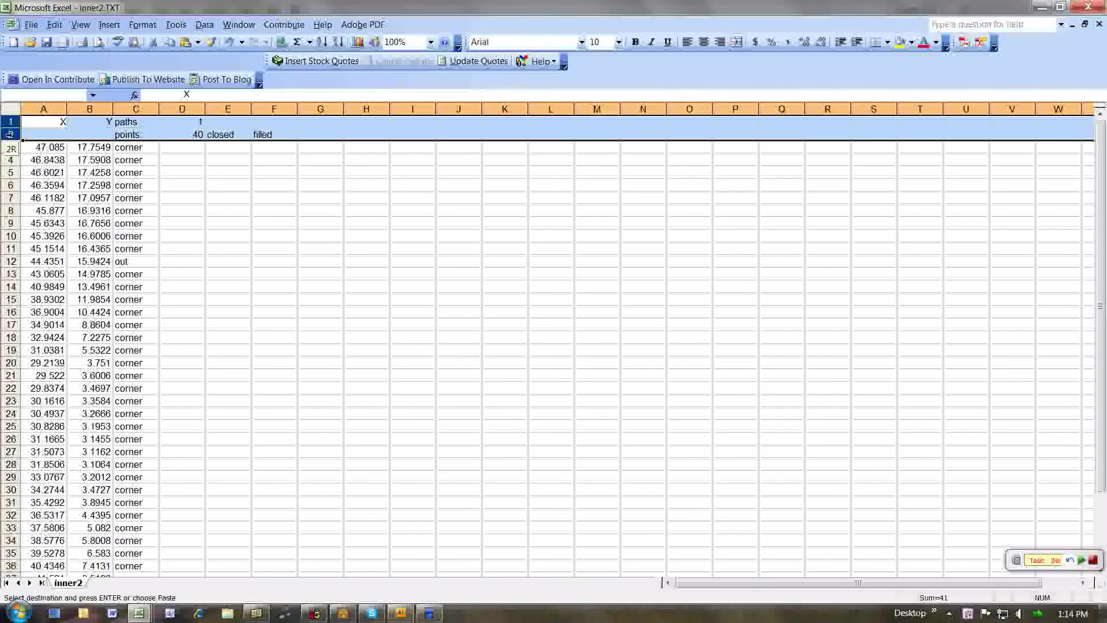
pyautogui.click(55, 24)
pyautogui.click(75, 196)
pyautogui.click(138, 109)
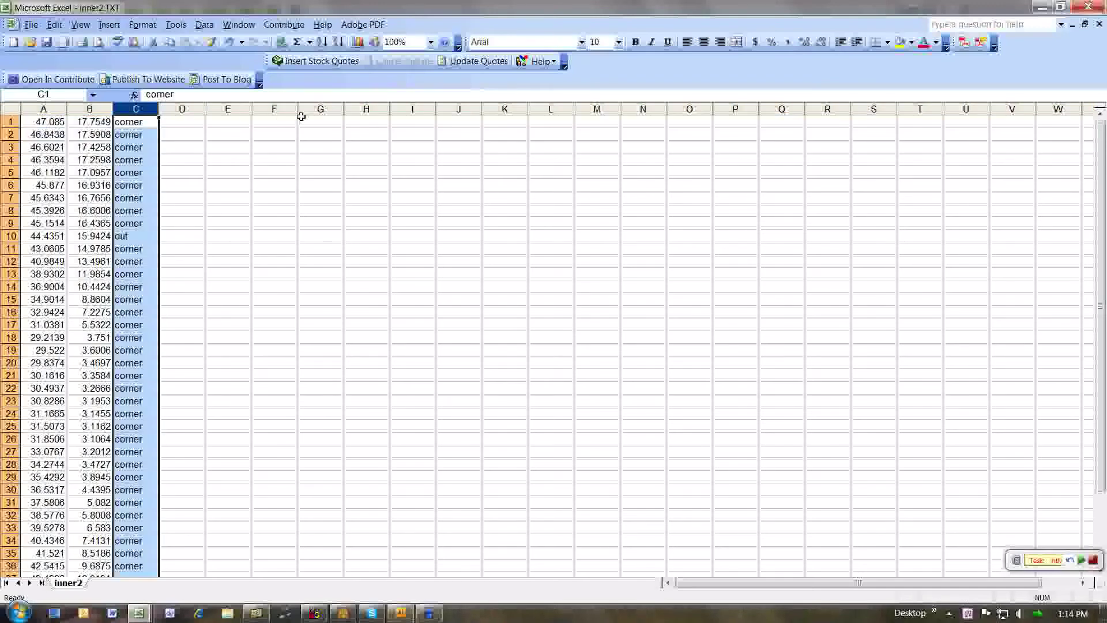
pyautogui.press('Delete')
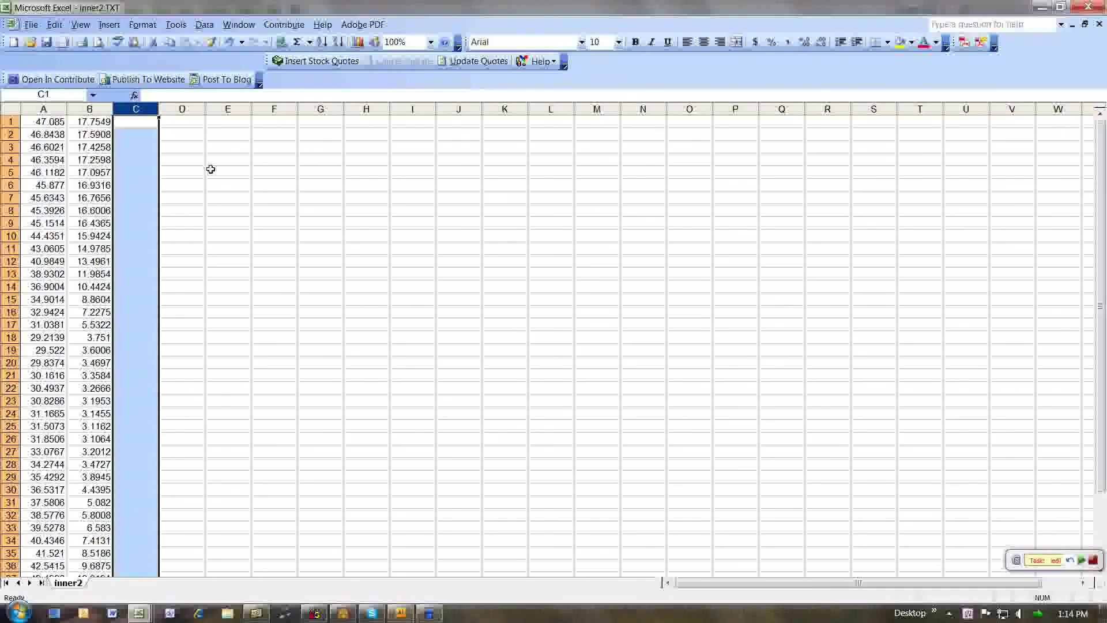
# Enter the scale factor 10 in C1 and copy it.
pyautogui.click(141, 125)
pyautogui.write('10')
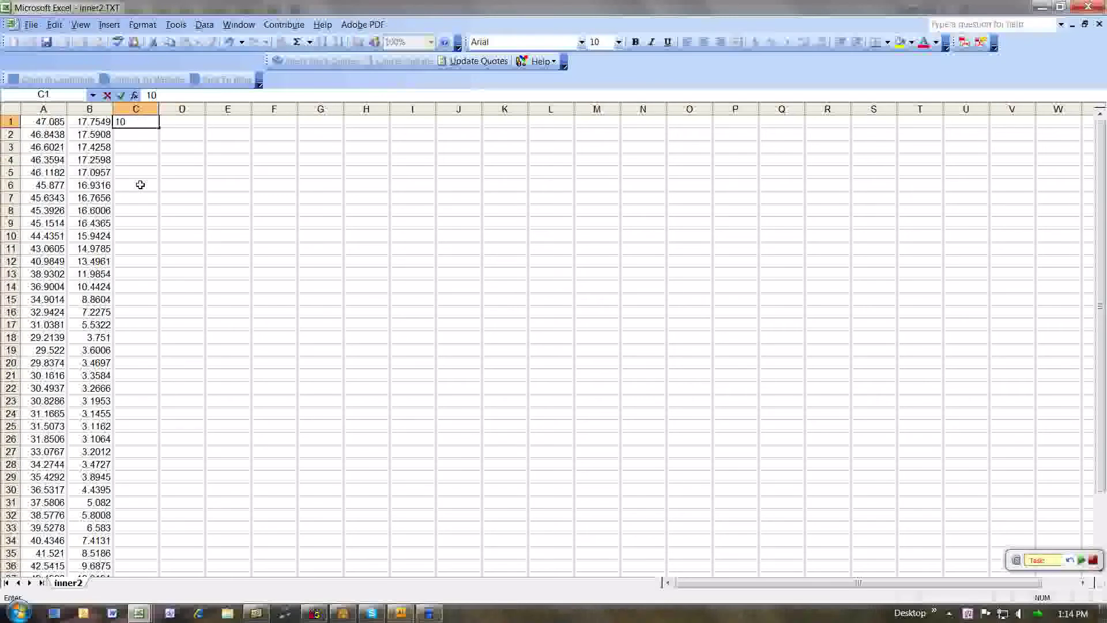
pyautogui.click(141, 185)
pyautogui.click(140, 121)
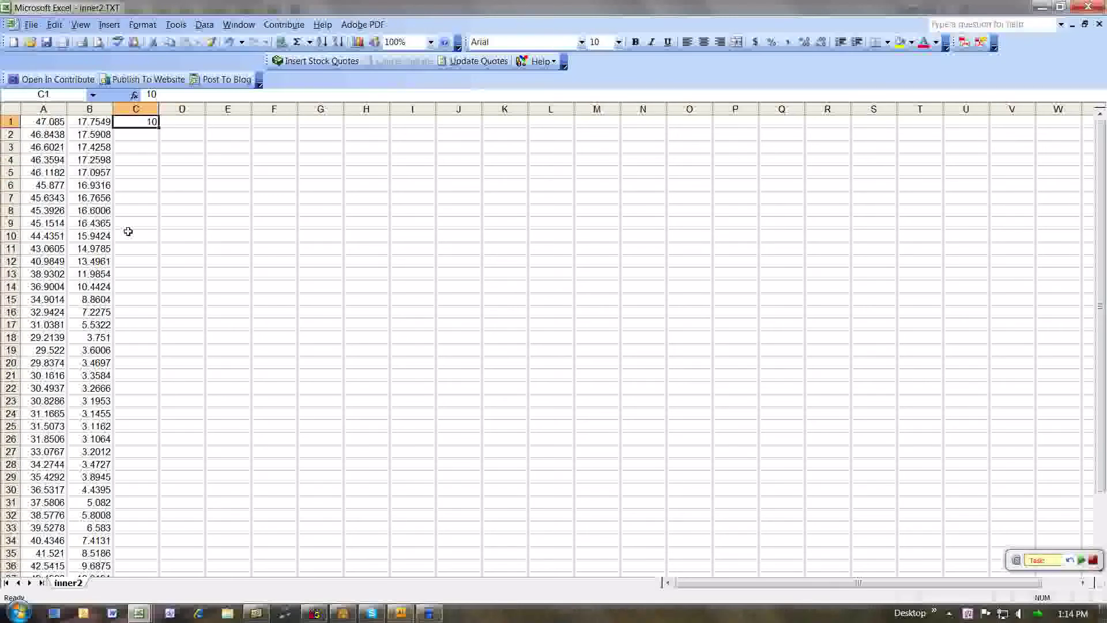
pyautogui.hotkey('ctrl', 'c')
# Multiply coordinates A1:B41 by 10 with Paste Special Multiply.
pyautogui.click(101, 274)
pyautogui.hotkey('ctrl', 'Down')
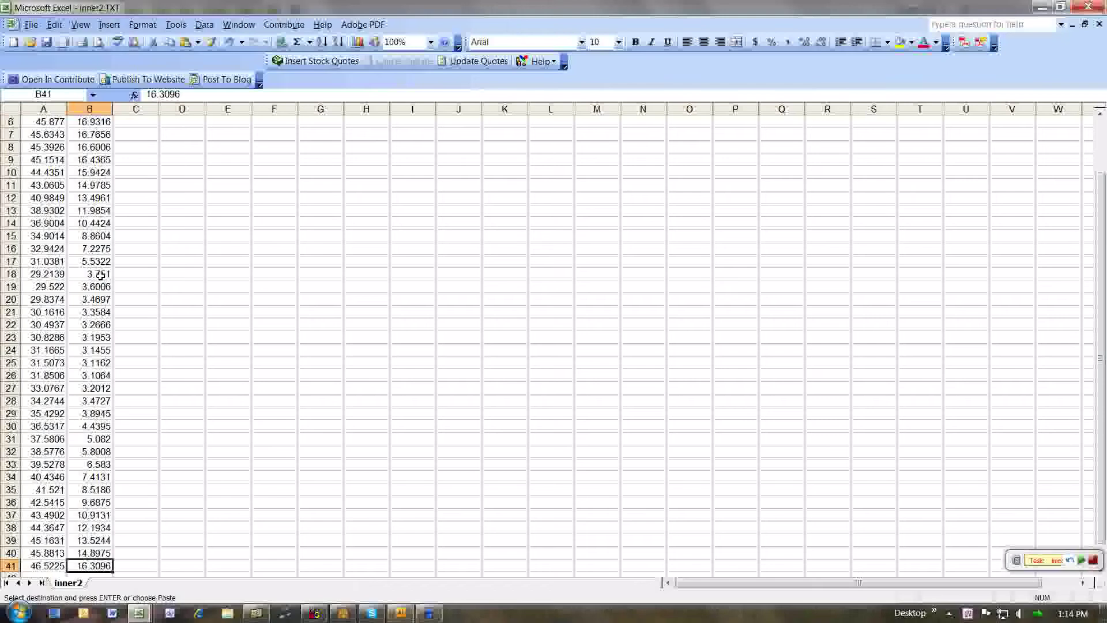
pyautogui.hotkey('shift', 'Left')
pyautogui.hotkey('ctrl', 'shift', 'Up')
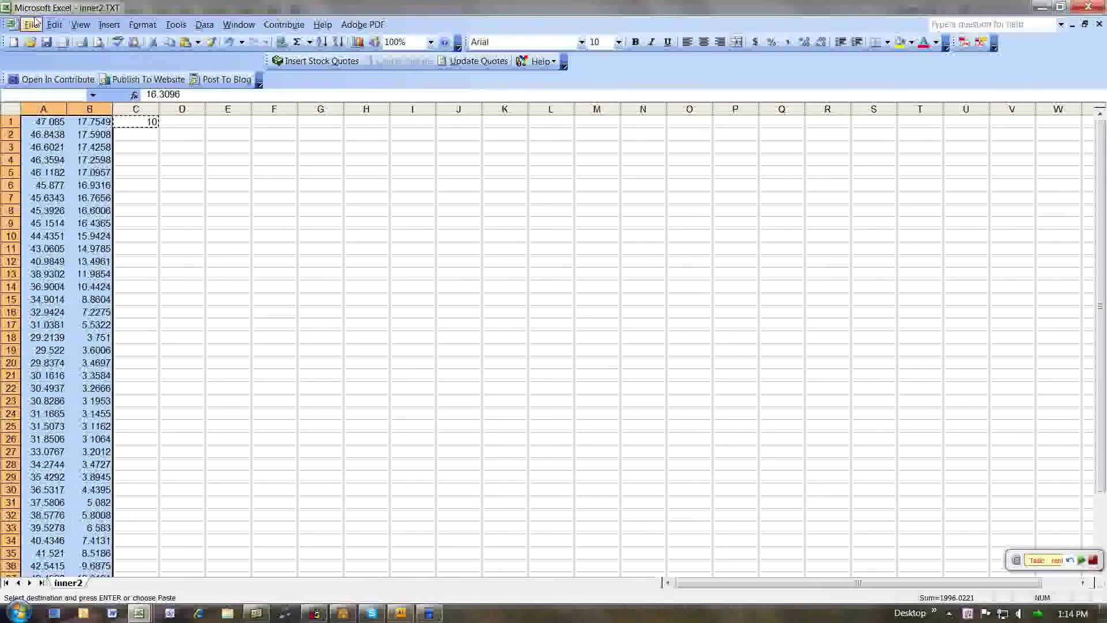
pyautogui.click(54, 24)
pyautogui.click(86, 131)
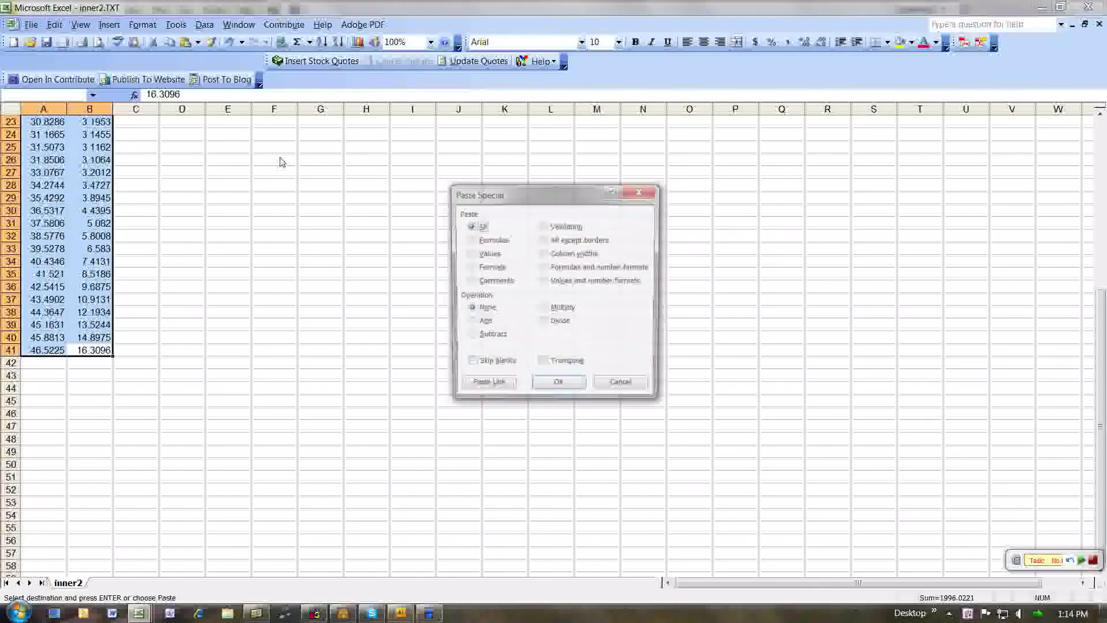
pyautogui.click(570, 309)
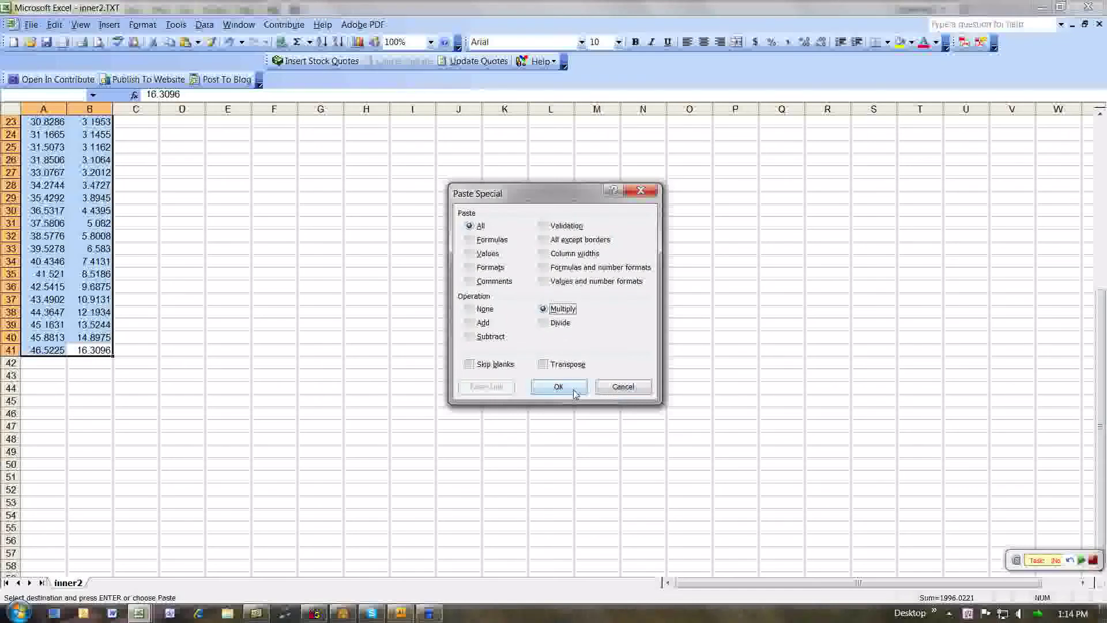
pyautogui.click(574, 392)
# Format the coordinates as Number with 0 decimal places.
pyautogui.click(143, 25)
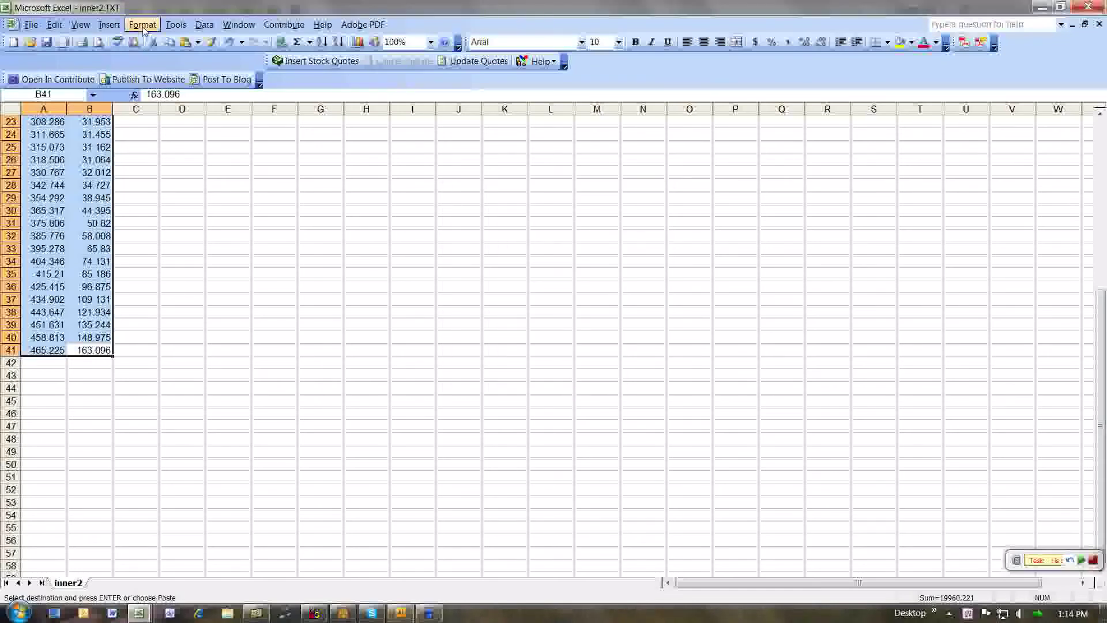
pyautogui.click(154, 39)
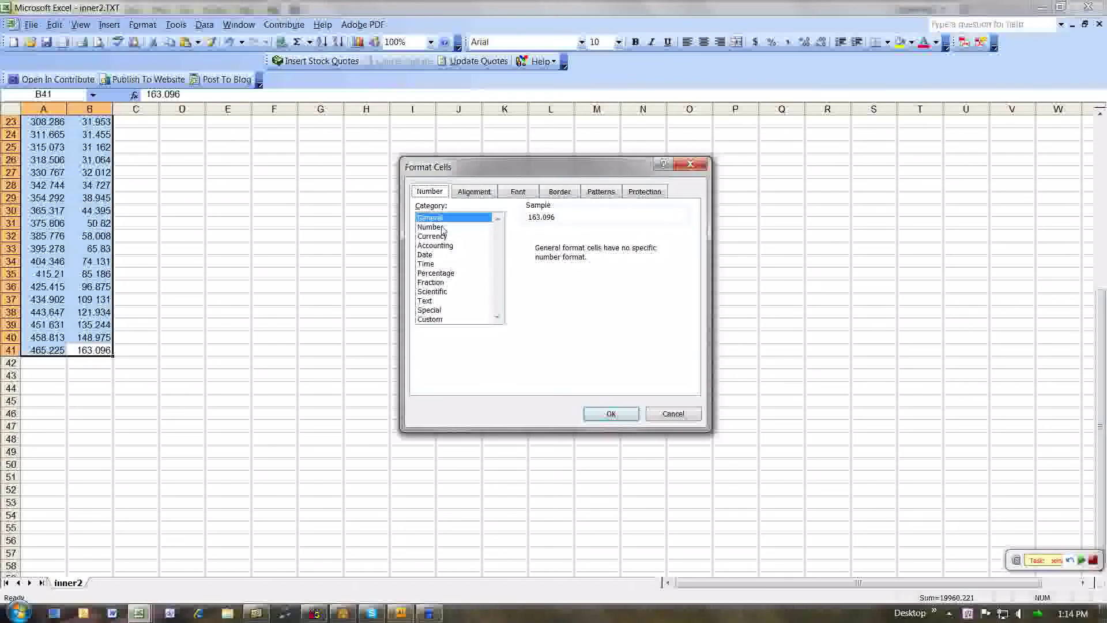
pyautogui.click(430, 226)
pyautogui.click(643, 240)
pyautogui.click(643, 241)
pyautogui.click(615, 414)
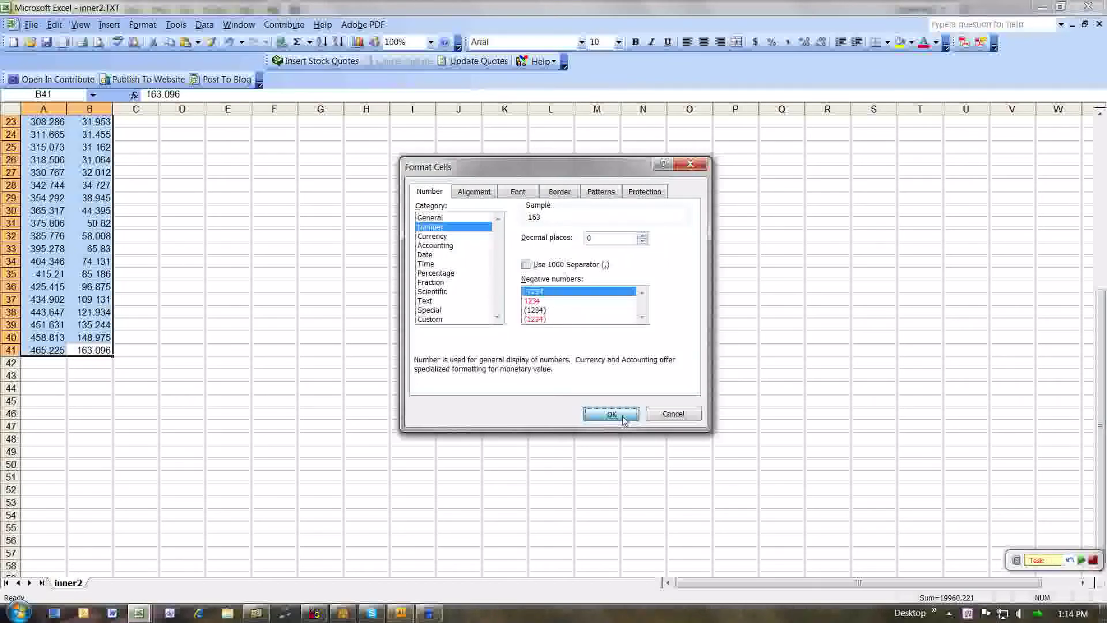
# Change C1 from 10 to 3.
pyautogui.hotkey('ctrl', 'Home')
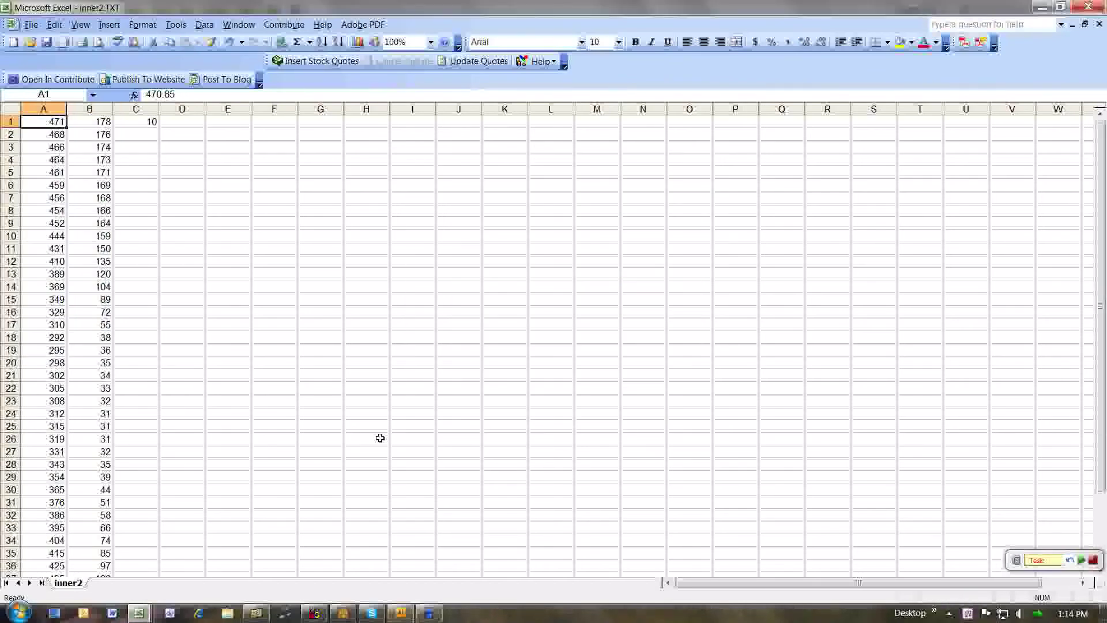
pyautogui.click(151, 121)
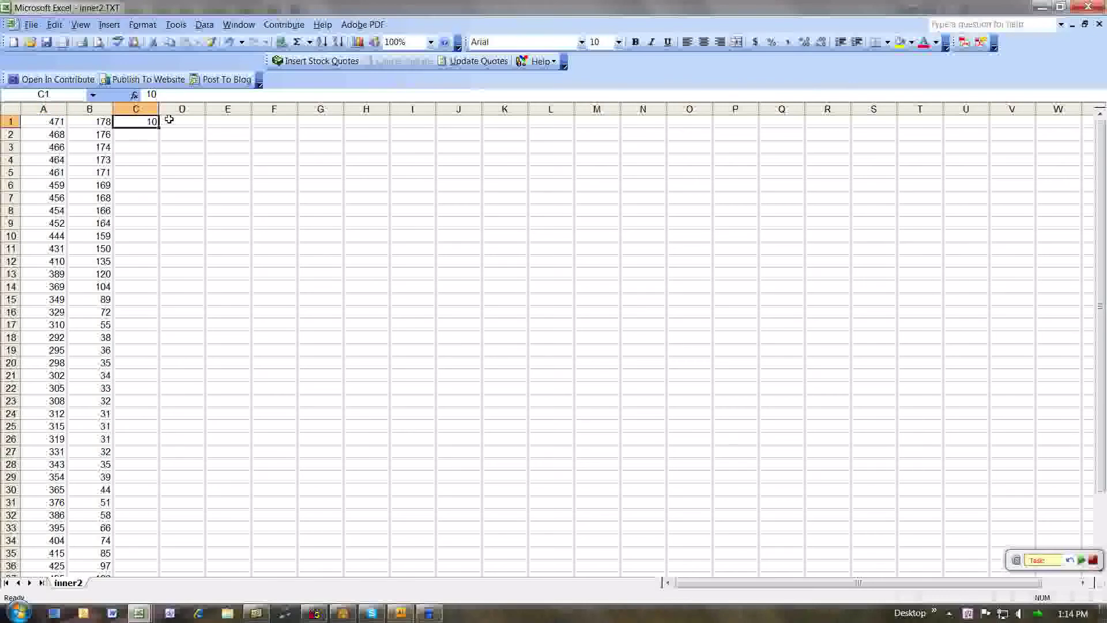
pyautogui.write('3')
pyautogui.press('Return')
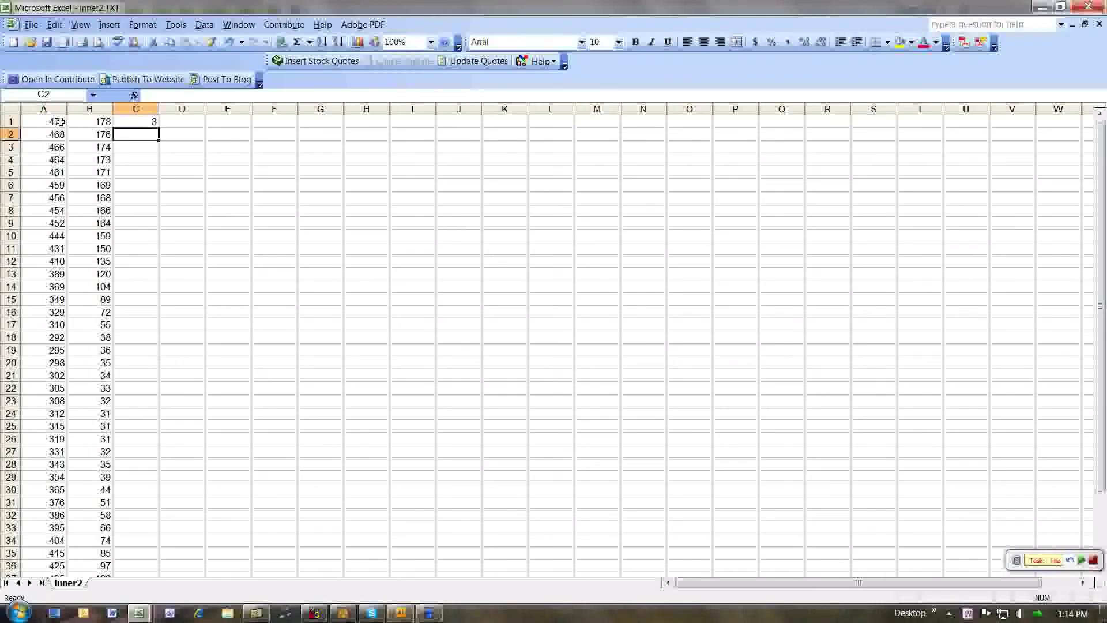
# Copy the first point A1:B1 into row 42.
pyautogui.moveTo(60, 121); pyautogui.dragTo(92, 122)
pyautogui.hotkey('ctrl', 'c')
pyautogui.scroll(-4, 119, 368)
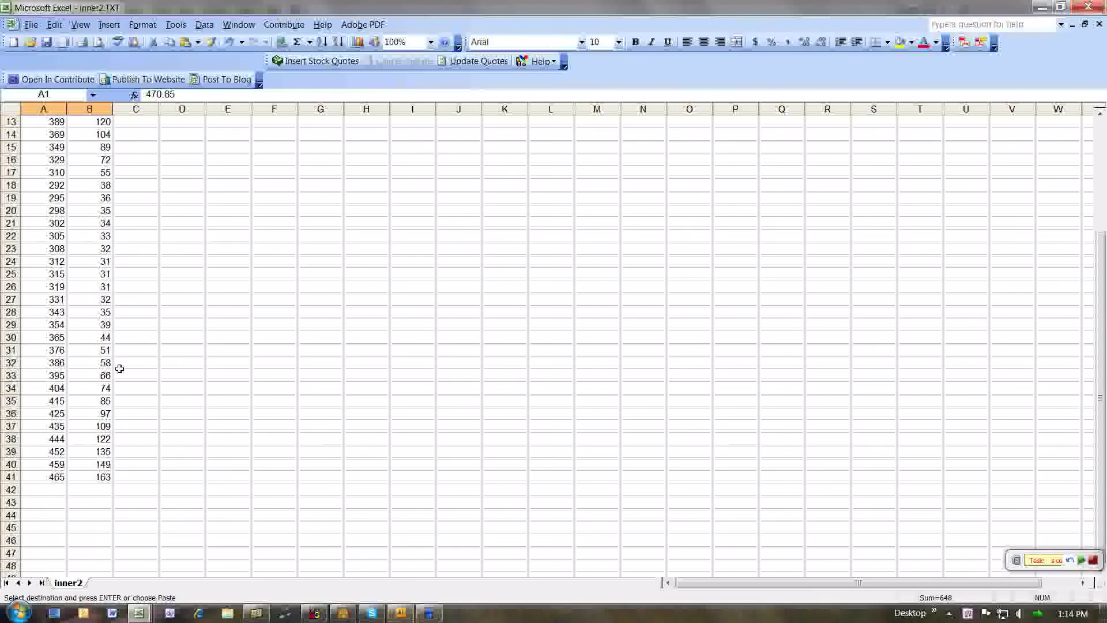
pyautogui.scroll(-3, 119, 368)
pyautogui.click(45, 386)
pyautogui.hotkey('ctrl', 'v')
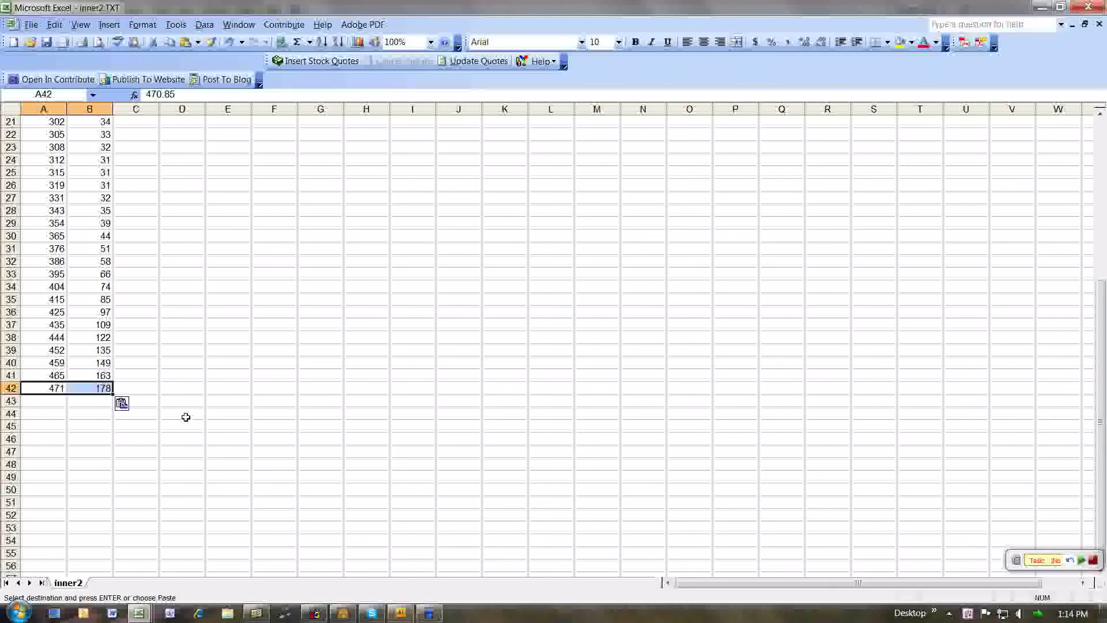
pyautogui.press('Escape')
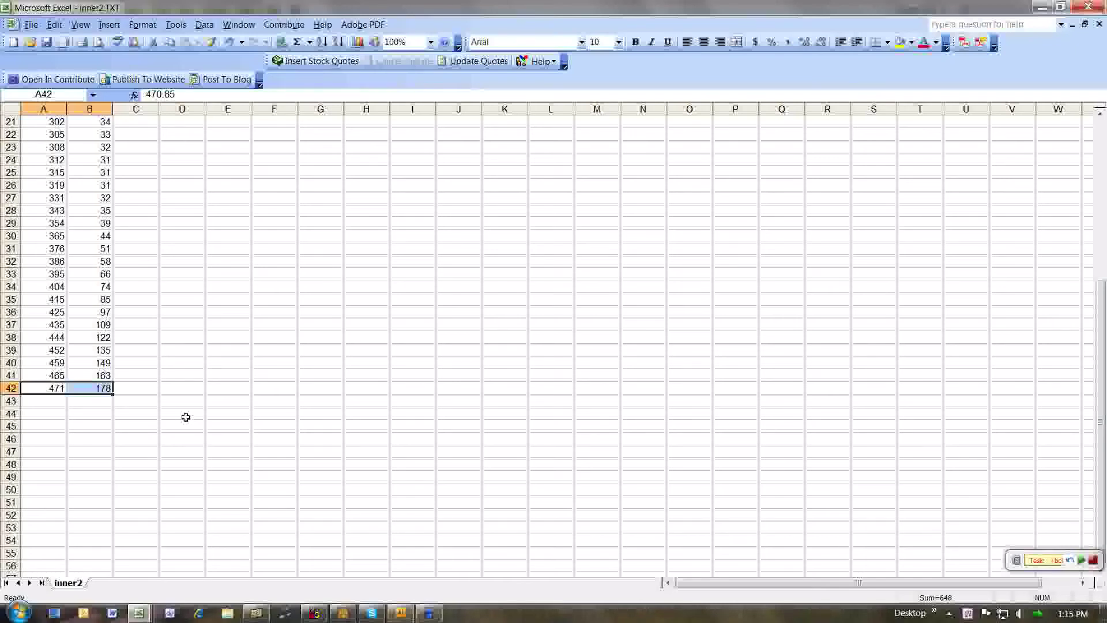
# Fill 0 from C2 down to C42, then copy the table A1:C42.
pyautogui.hotkey('ctrl', 'Home')
pyautogui.click(147, 135)
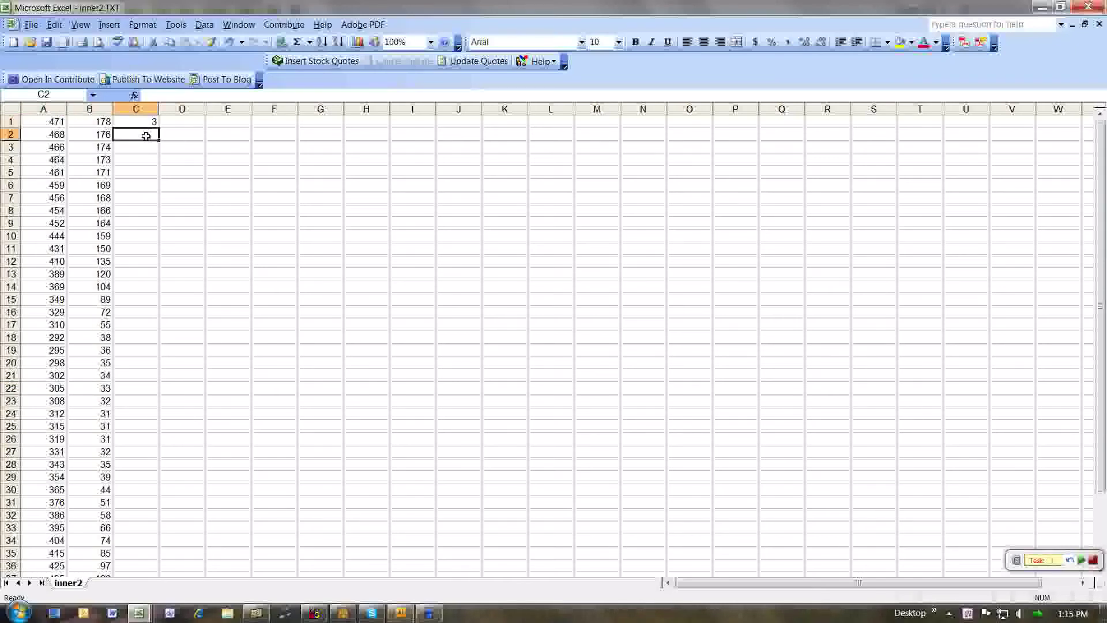
pyautogui.write('0')
pyautogui.press('Return')
pyautogui.click(146, 135)
pyautogui.moveTo(159, 143); pyautogui.dragTo(160, 489)
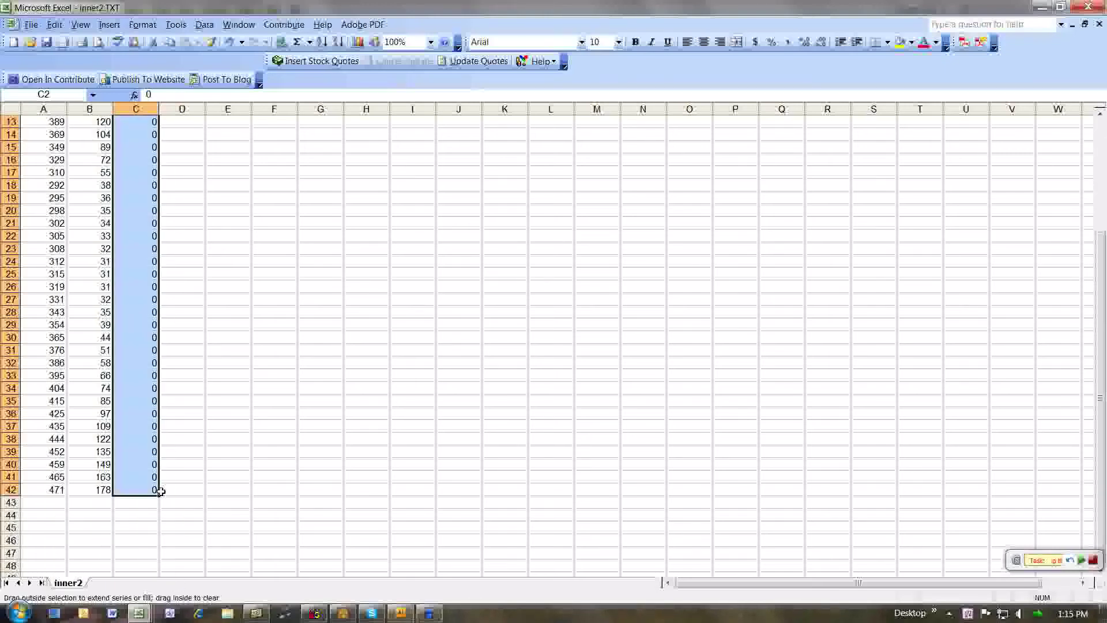
pyautogui.click(147, 490)
pyautogui.hotkey('ctrl', 'shift', 'Home')
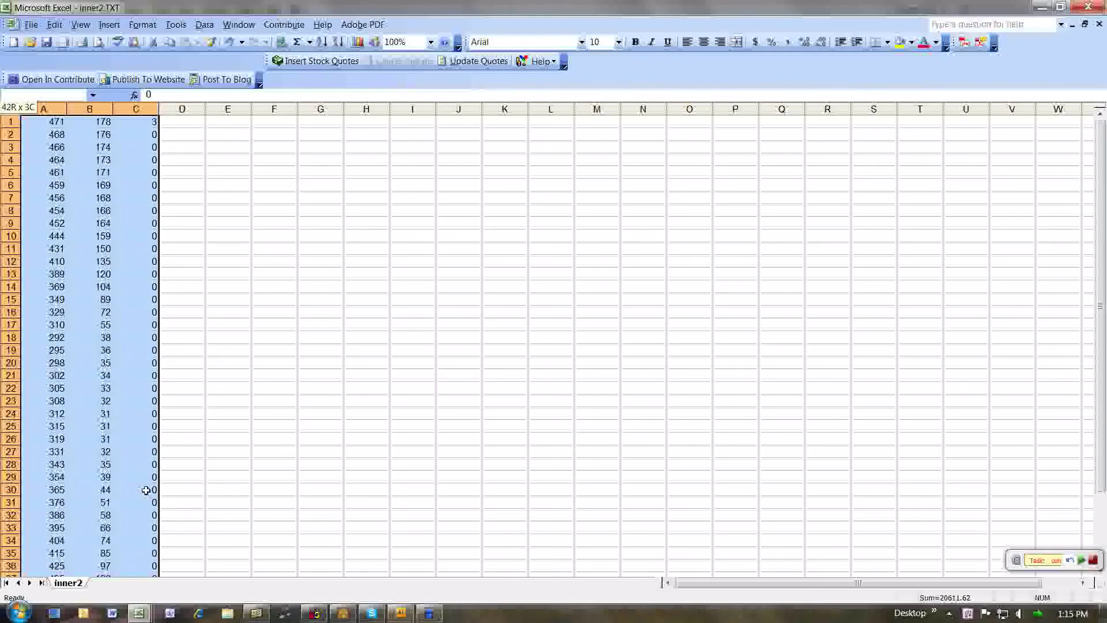
pyautogui.hotkey('ctrl', 'c')
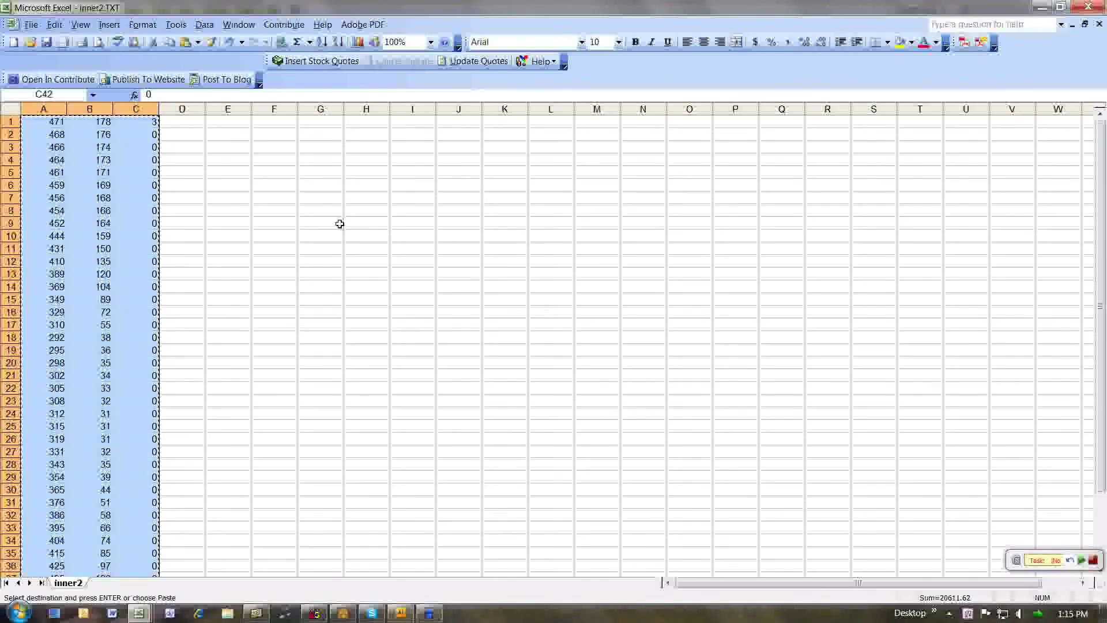
# Paste the inner2 points into outer.TXT at A371, filling rows 371–412.
pyautogui.click(244, 27)
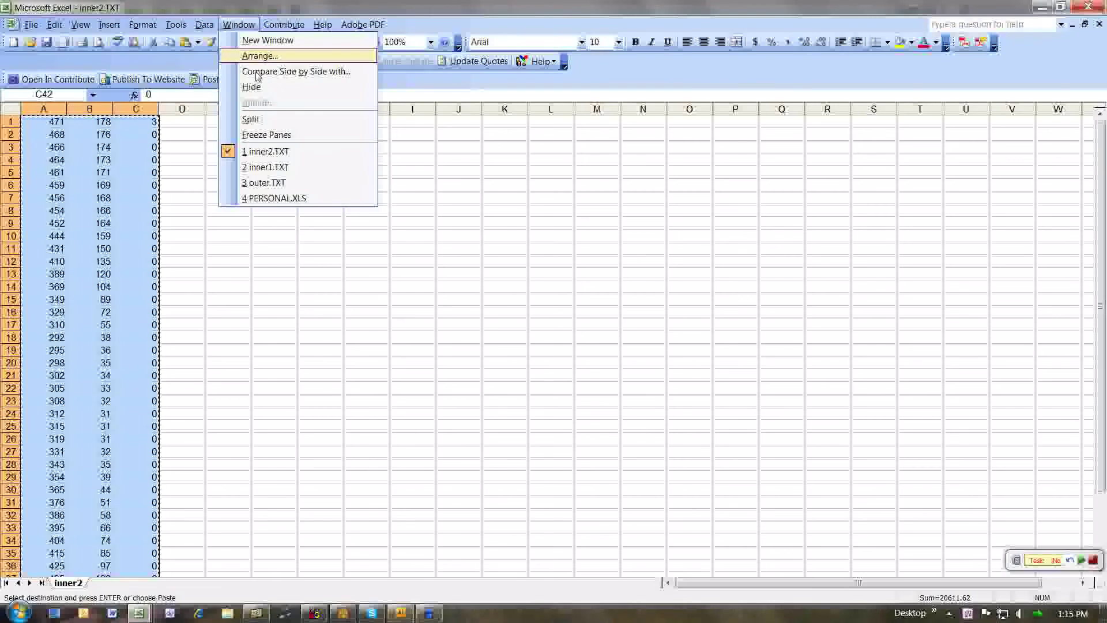
pyautogui.click(272, 182)
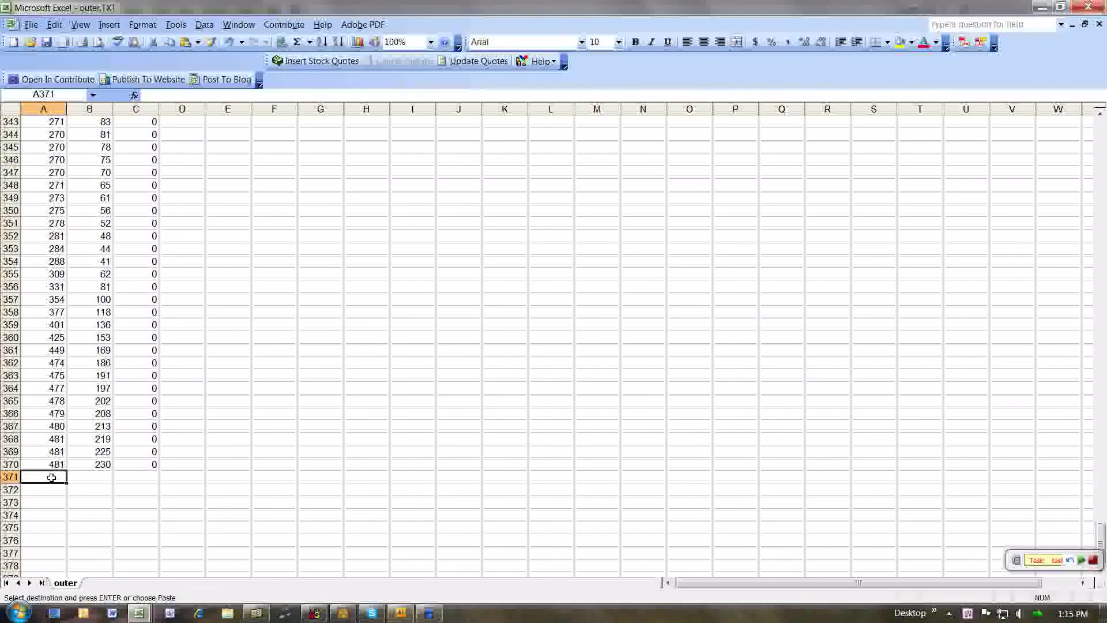
pyautogui.hotkey('ctrl', 'v')
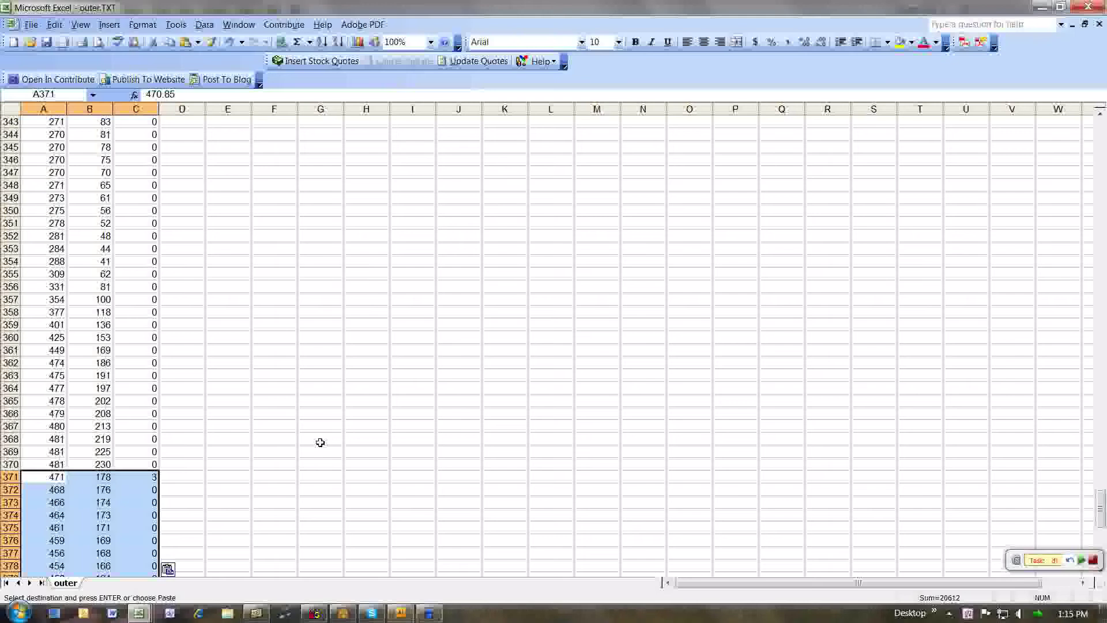
pyautogui.scroll(-16, 320, 443)
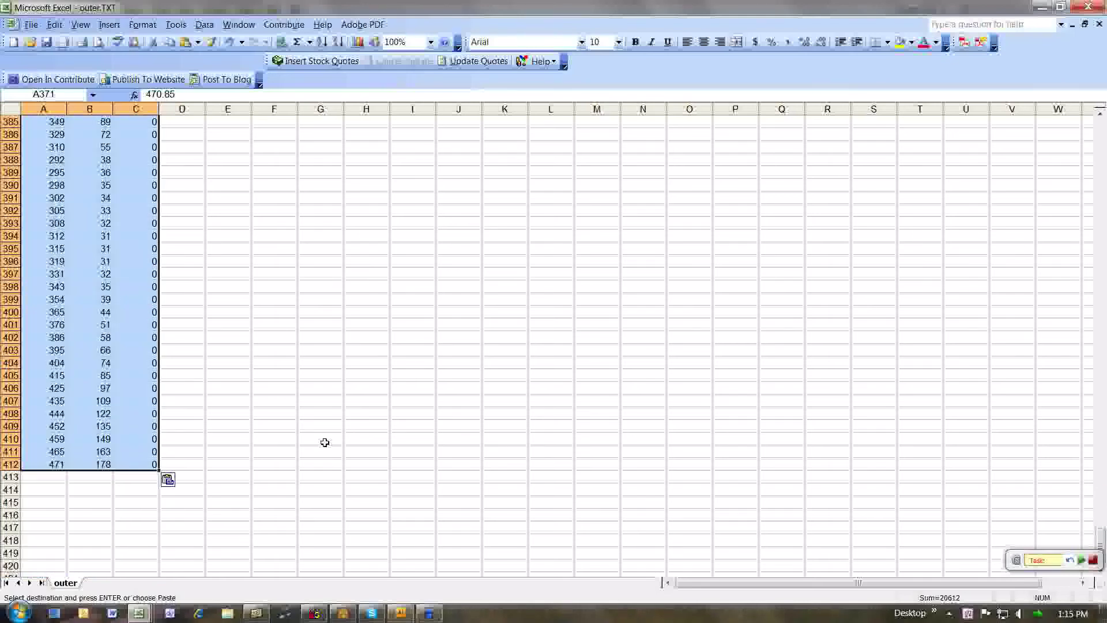
pyautogui.click(56, 400)
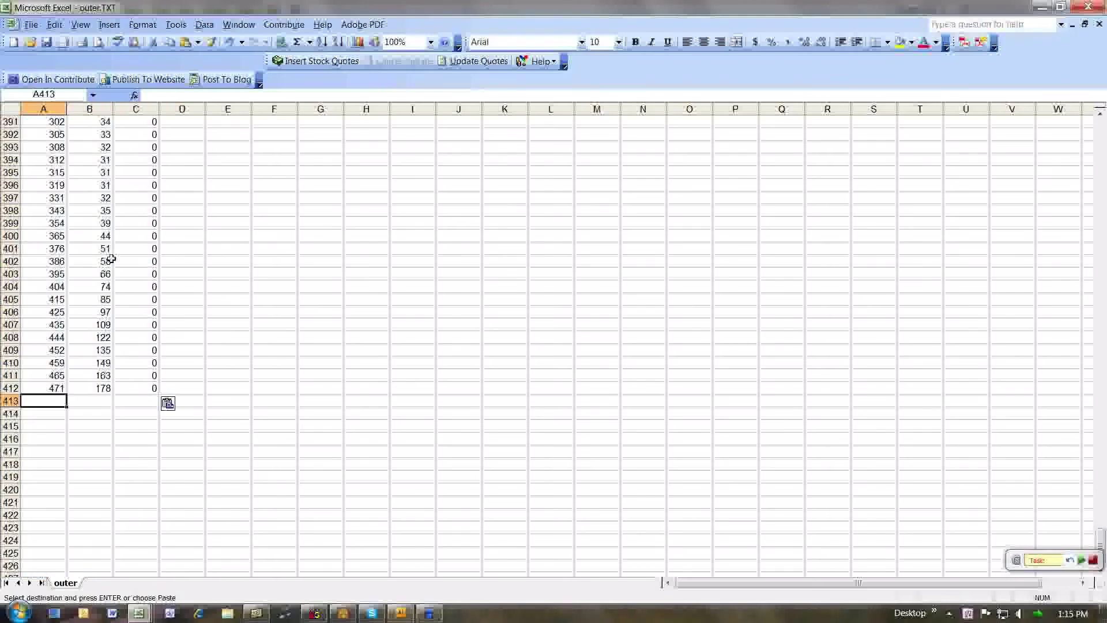
# Open inner3.TXT, accepting the Text Import Wizard defaults.
pyautogui.click(31, 24)
pyautogui.click(53, 56)
pyautogui.click(446, 254)
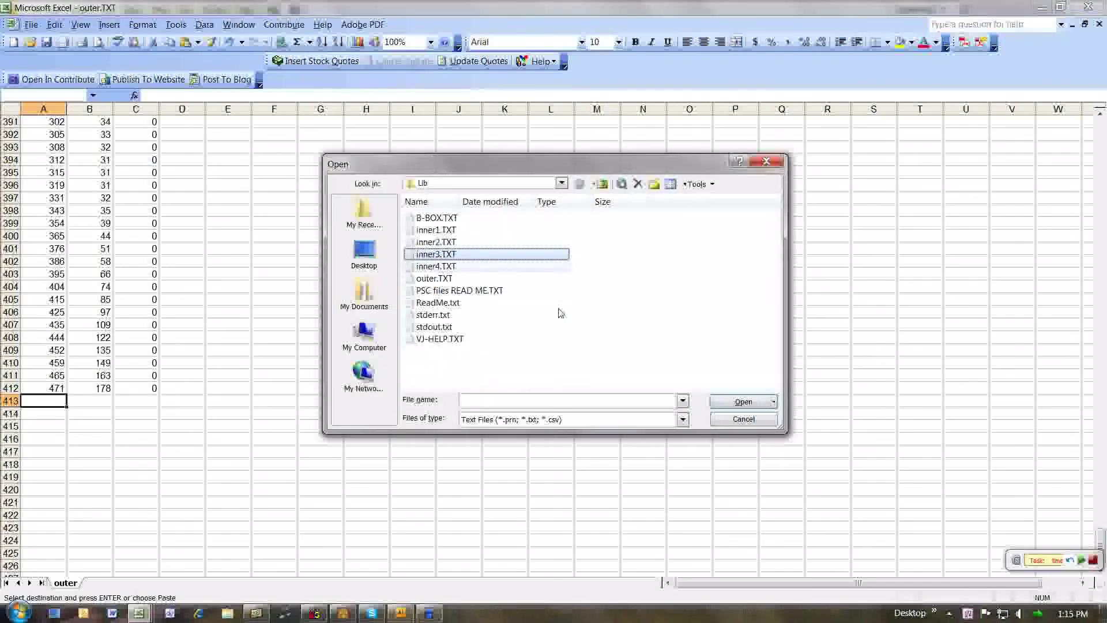
pyautogui.click(743, 402)
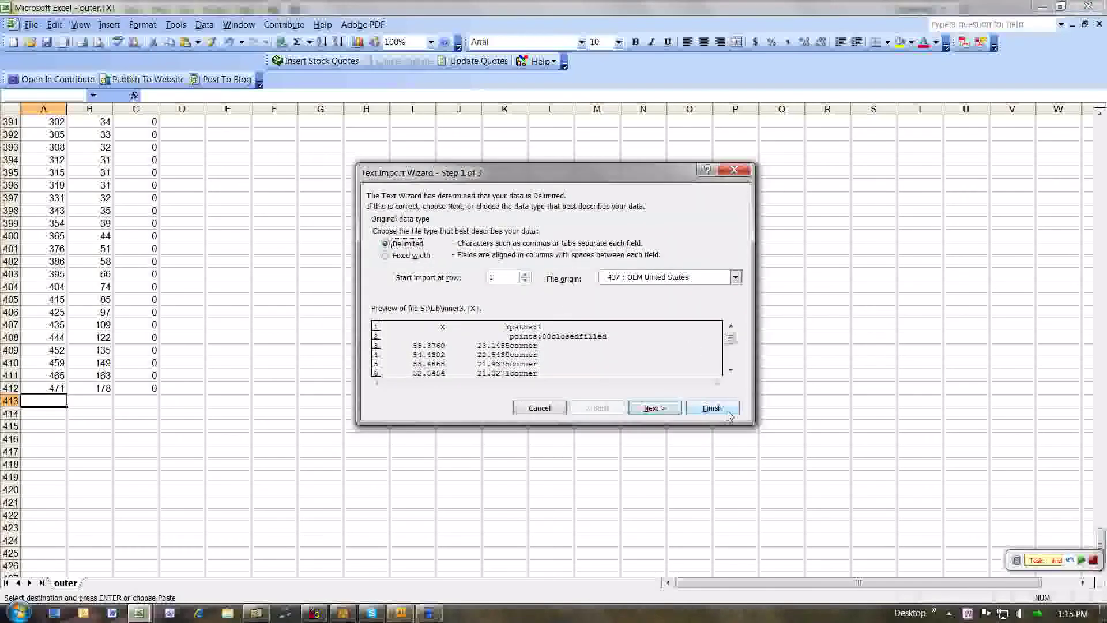
pyautogui.click(709, 405)
# Delete inner3's two header rows and the point-label column C.
pyautogui.moveTo(22, 144)
pyautogui.mouseDown()
pyautogui.moveTo(11, 113)
pyautogui.moveTo(10, 134)
pyautogui.mouseUp()
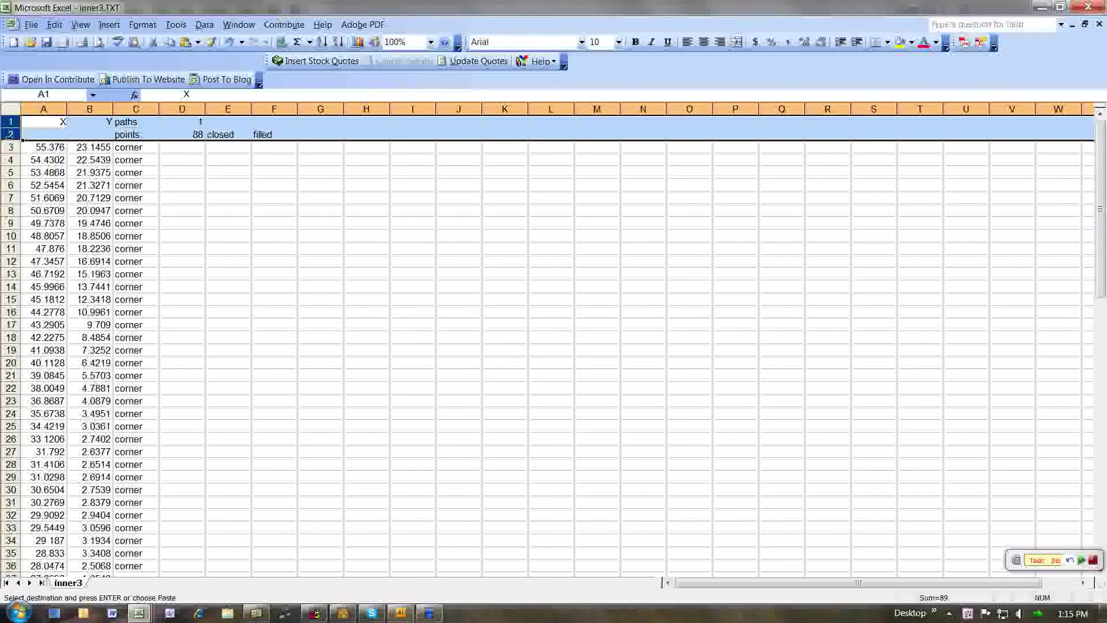
pyautogui.hotkey('alt', 'e')
pyautogui.press('d')
pyautogui.click(136, 109)
pyautogui.hotkey('alt', 'e')
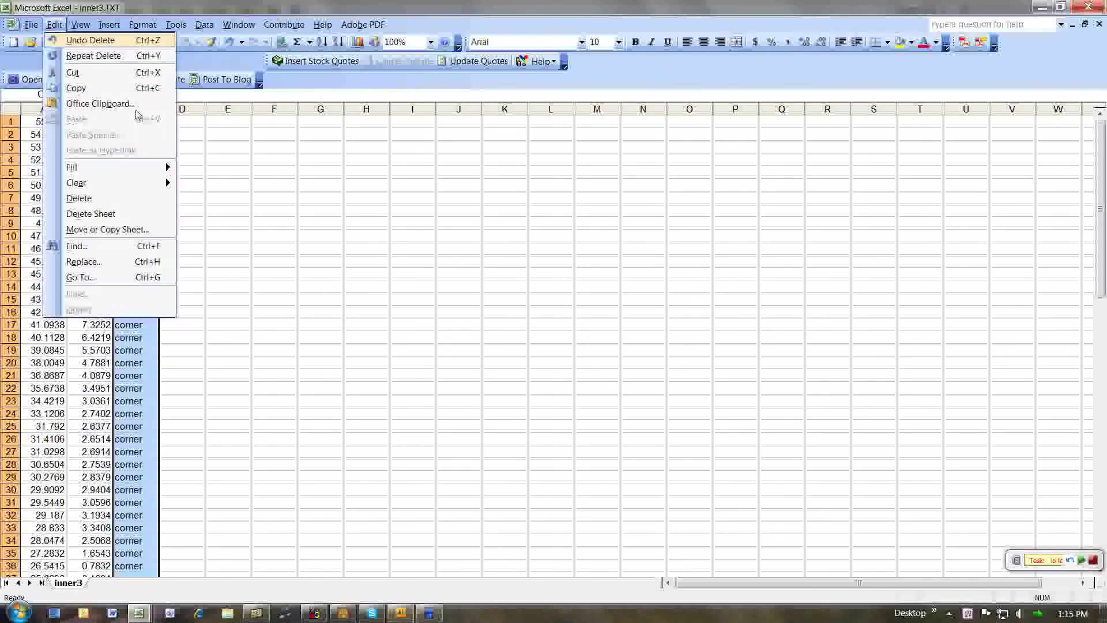
pyautogui.press('d')
# Enter the multiplier 10 in C1 and copy it.
pyautogui.click(135, 123)
pyautogui.write('10')
pyautogui.press('Return')
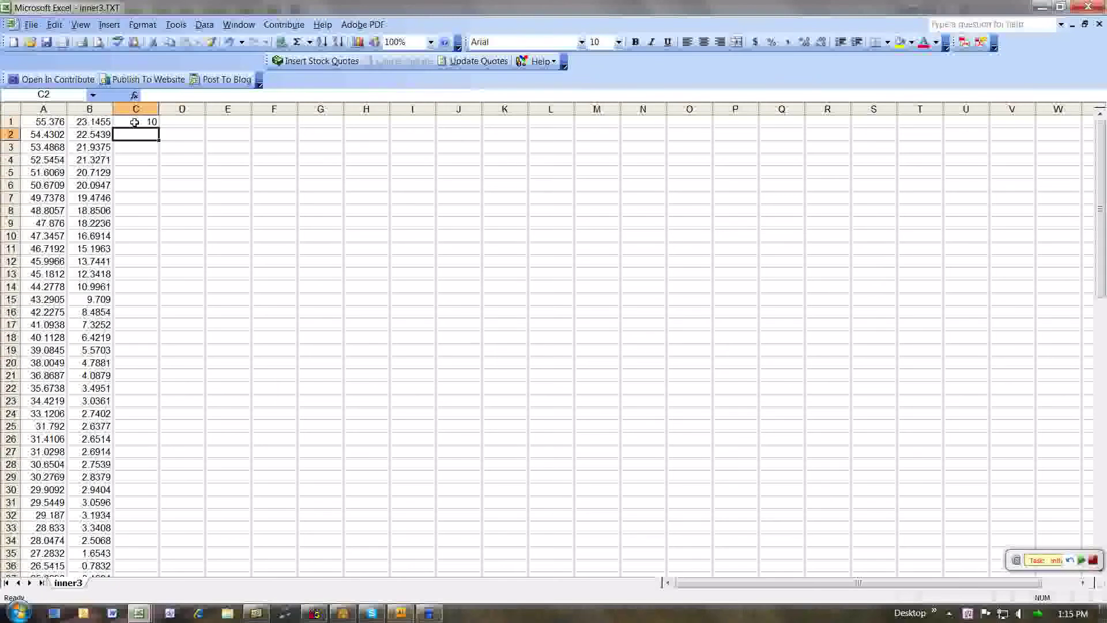
pyautogui.click(134, 122)
pyautogui.hotkey('ctrl', 'c')
# Multiply coordinates A1:B88 by 10 with Paste Special Multiply.
pyautogui.click(98, 122)
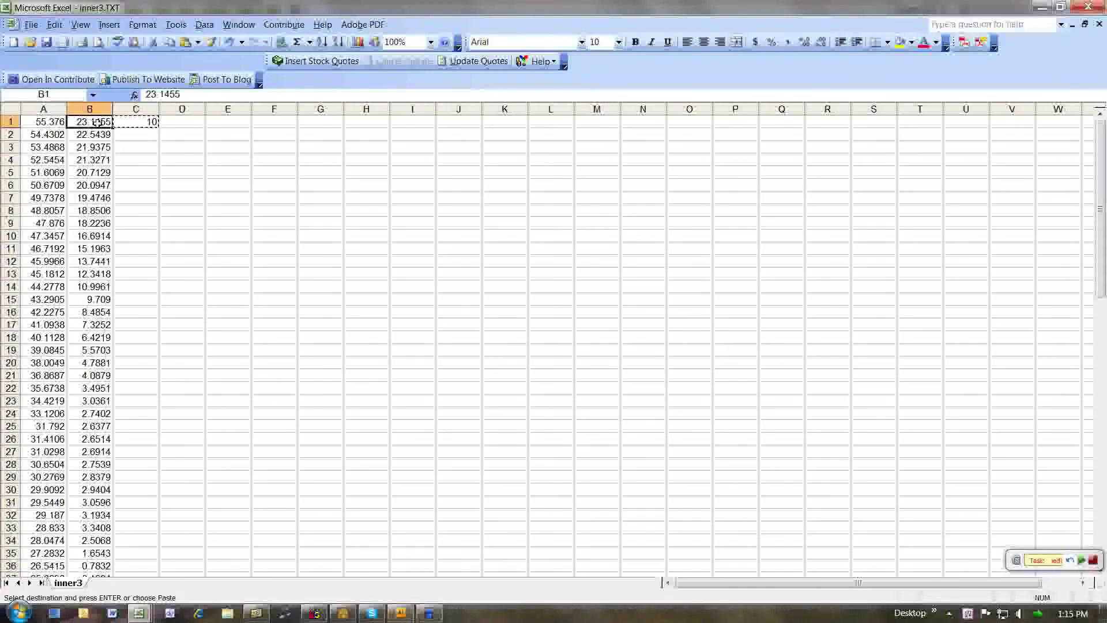
pyautogui.hotkey('ctrl', 'Down')
pyautogui.hotkey('ctrl', 'shift', 'Home')
pyautogui.scroll(-1, 98, 122)
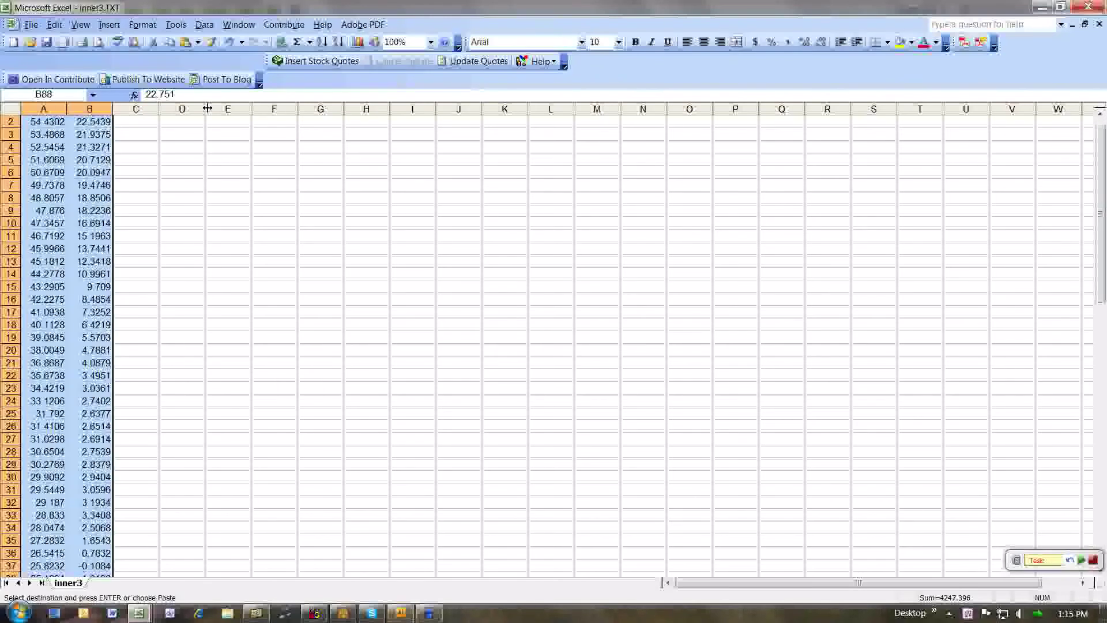
pyautogui.click(54, 25)
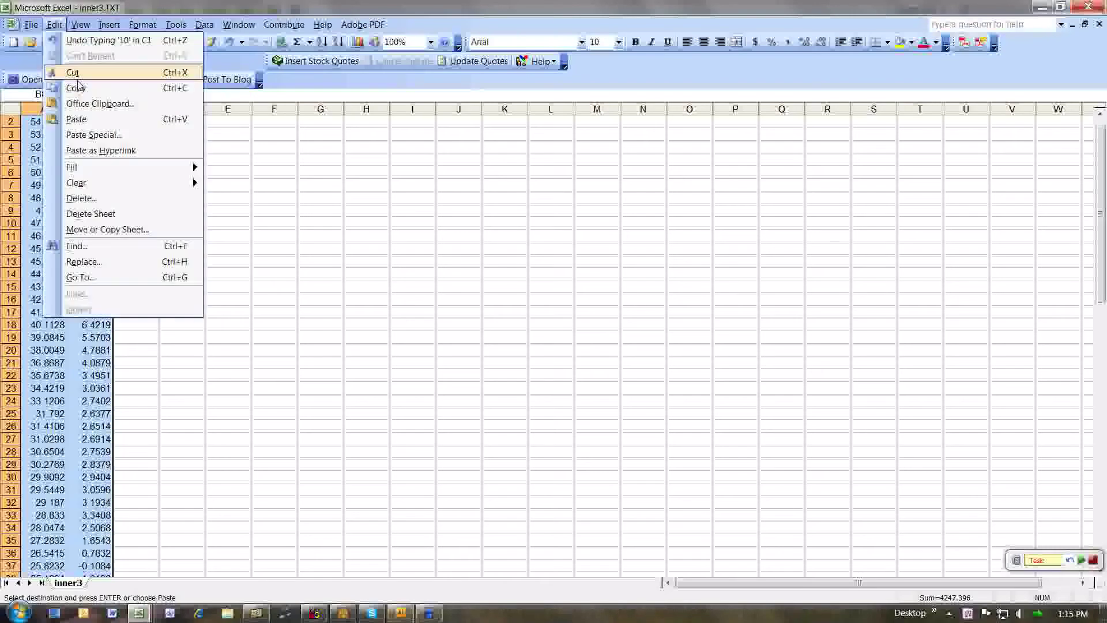
pyautogui.click(94, 134)
pyautogui.click(555, 311)
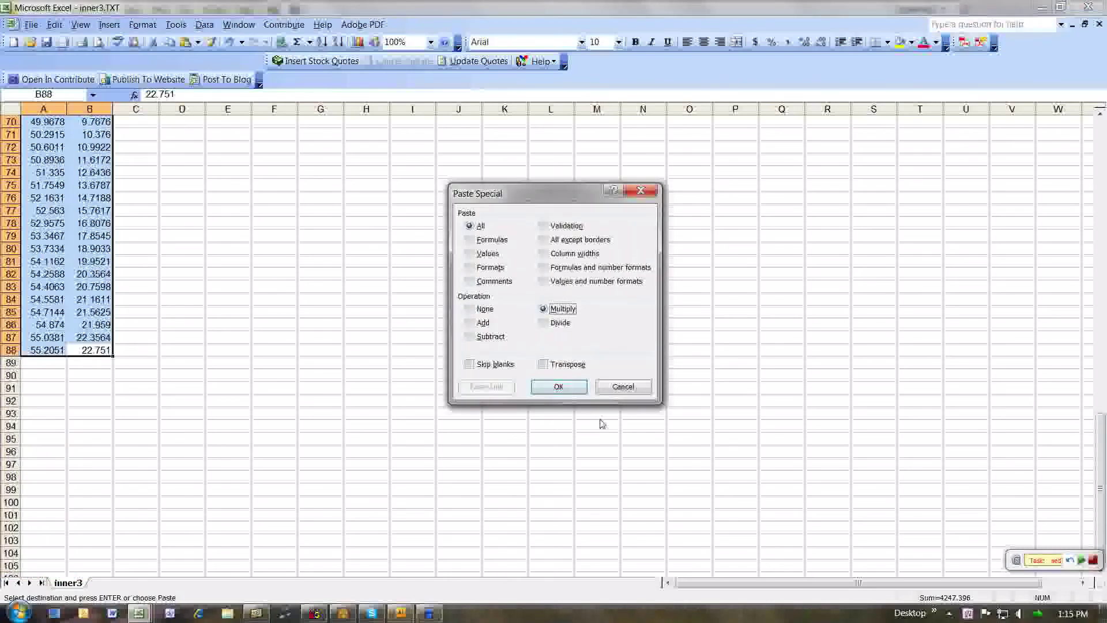
pyautogui.click(552, 384)
# Format the coordinates as Number with 0 decimal places.
pyautogui.click(142, 24)
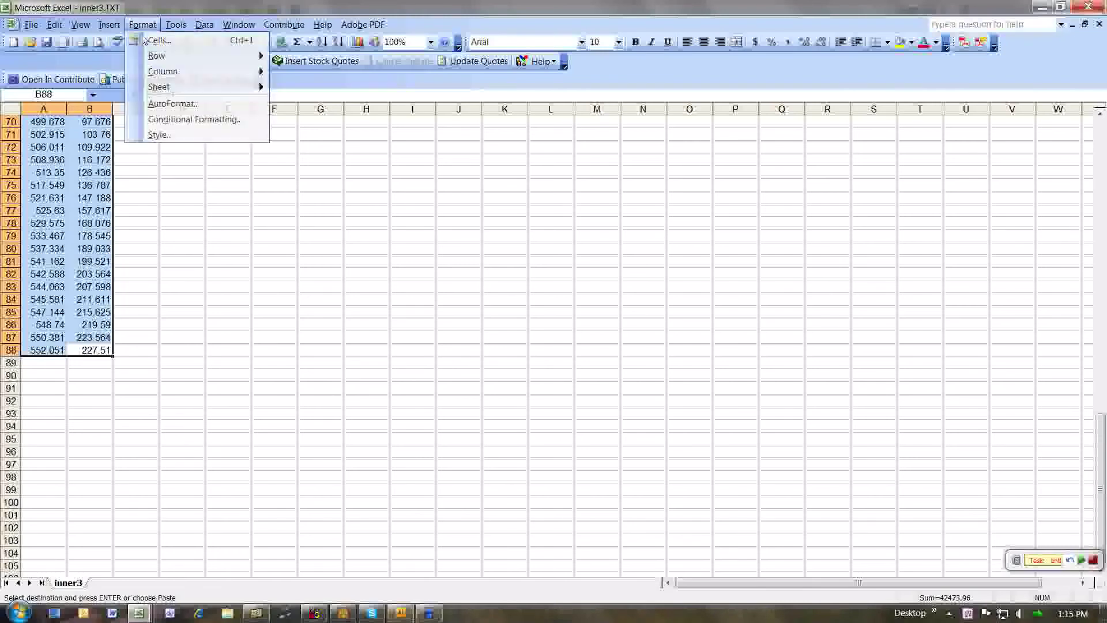
pyautogui.click(151, 37)
pyautogui.click(446, 228)
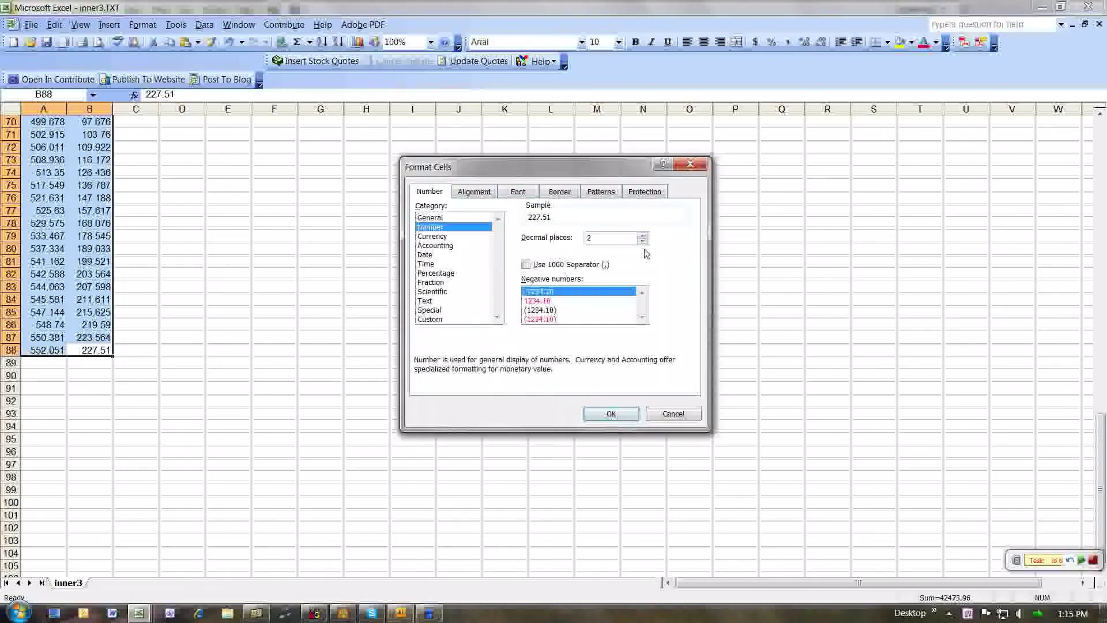
pyautogui.click(642, 241)
pyautogui.click(642, 241)
pyautogui.click(610, 413)
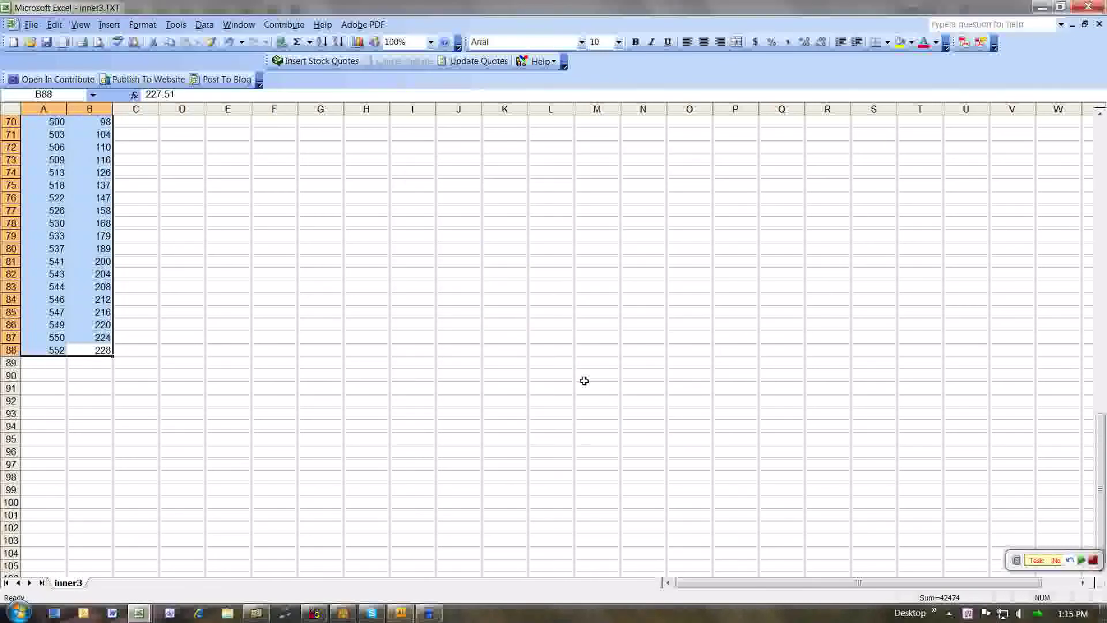
pyautogui.hotkey('ctrl', 'Home')
# Copy the first point A1:B1 into row 89 to close the inner3 outline.
pyautogui.click(138, 120)
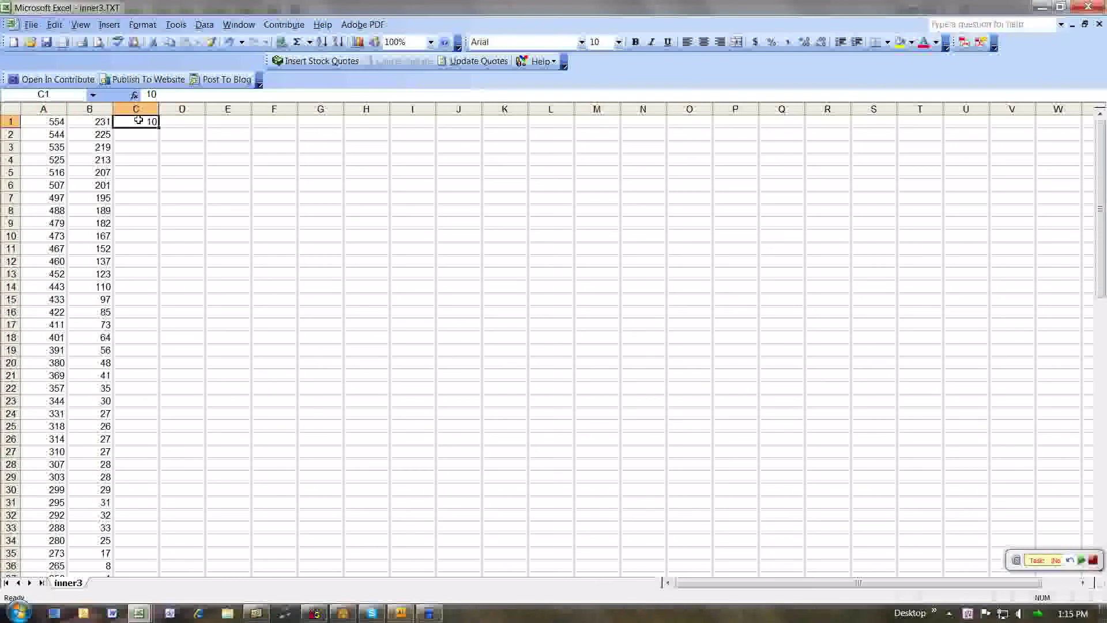
pyautogui.moveTo(54, 122); pyautogui.dragTo(86, 121)
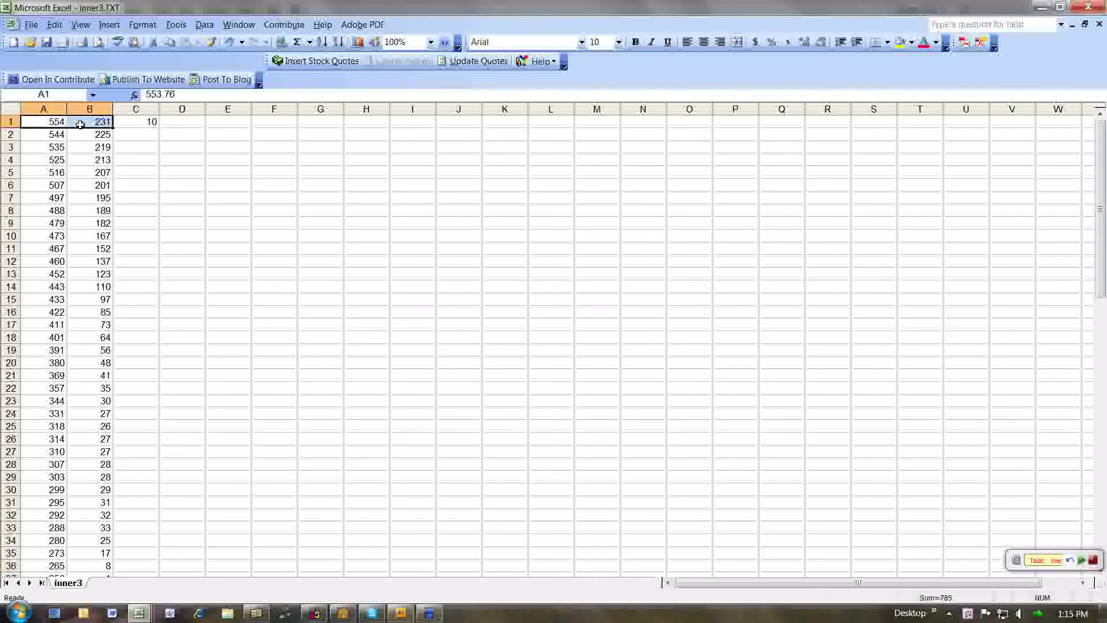
pyautogui.hotkey('ctrl', 'c')
pyautogui.click(49, 225)
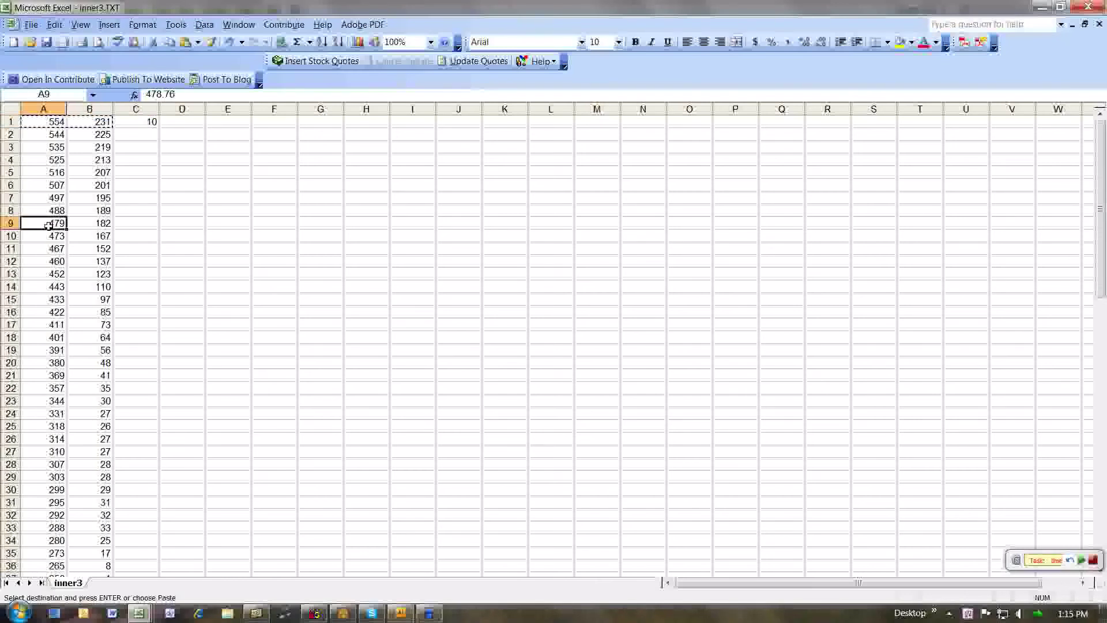
pyautogui.hotkey('ctrl', 'Down')
pyautogui.scroll(-2, 69, 242)
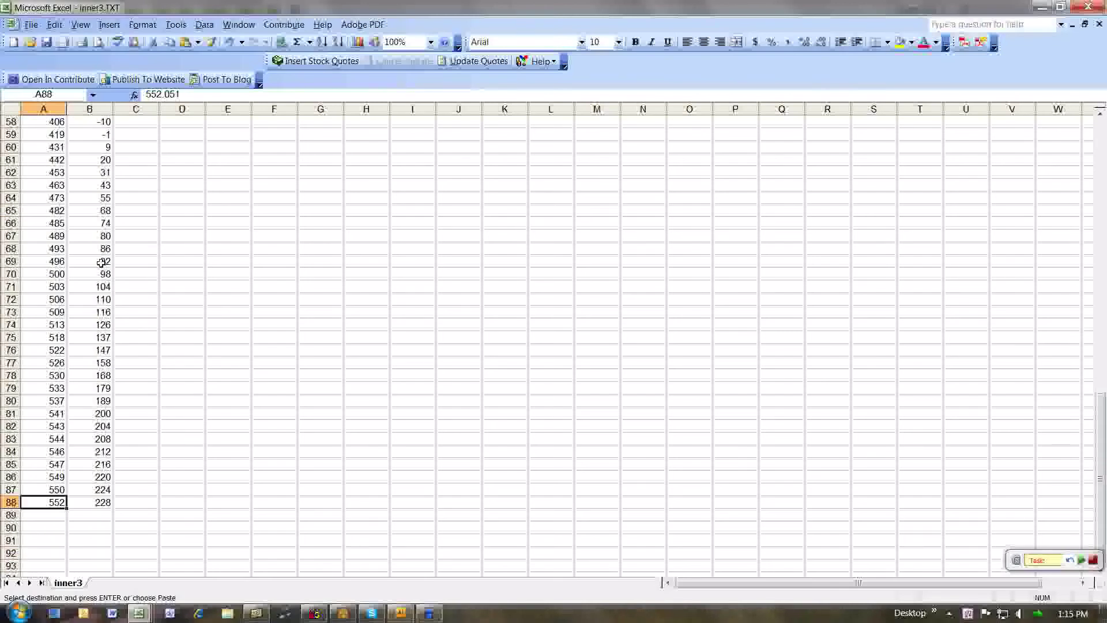
pyautogui.click(47, 514)
pyautogui.hotkey('ctrl', 'v')
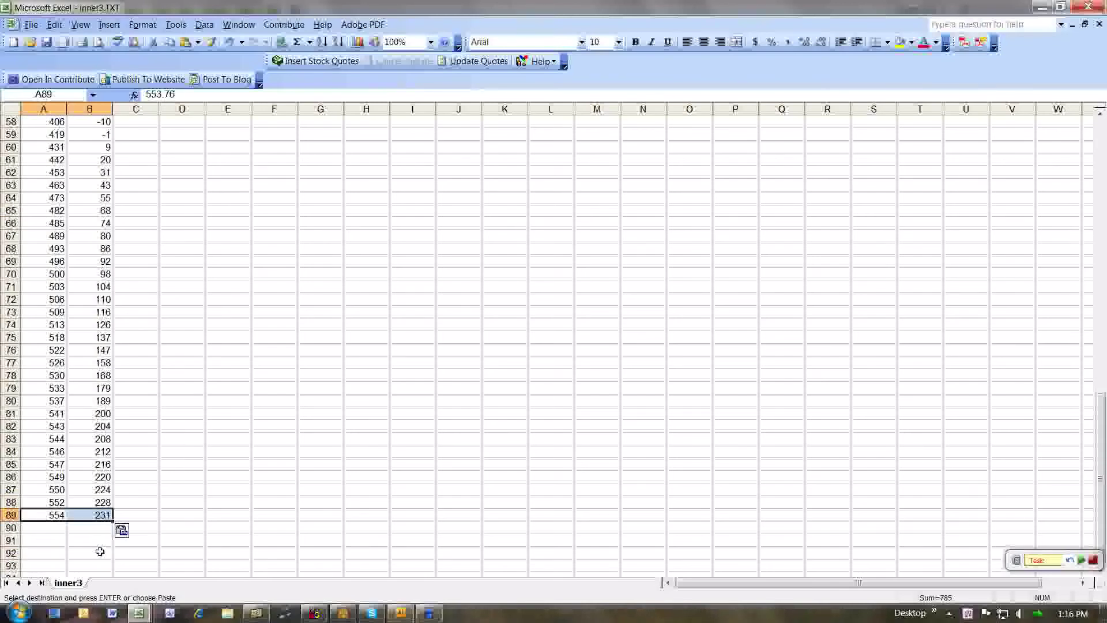
pyautogui.press('Escape')
pyautogui.hotkey('ctrl', 'Home')
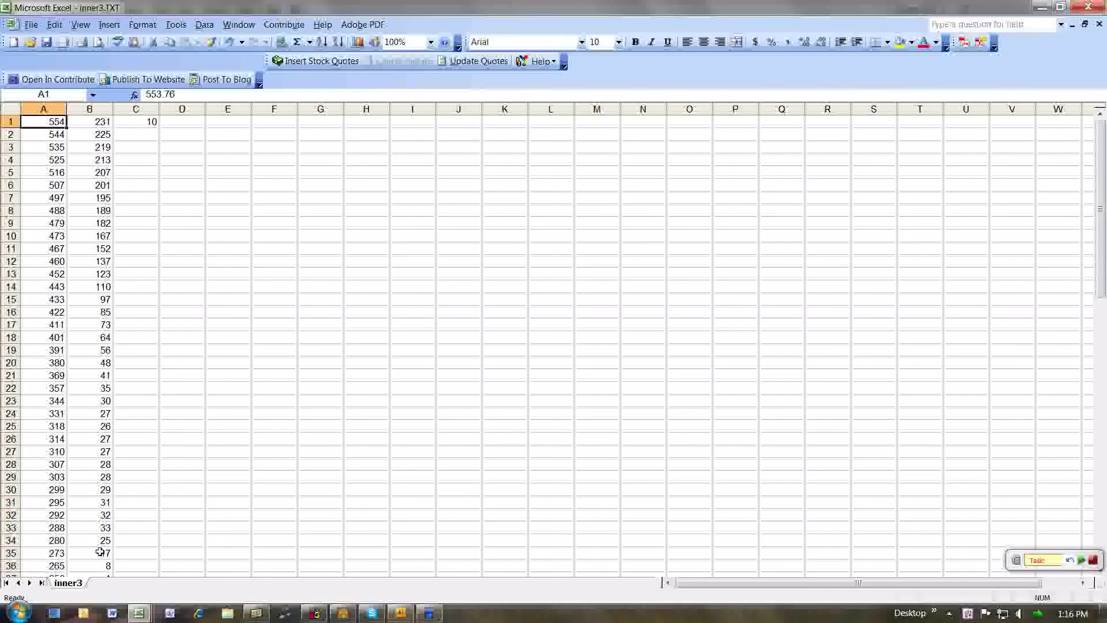
# Enter 3 in C1, fill zeros down column C to row 89, and copy the A1:C89 data.
pyautogui.click(135, 122)
pyautogui.write('3')
pyautogui.press('Return')
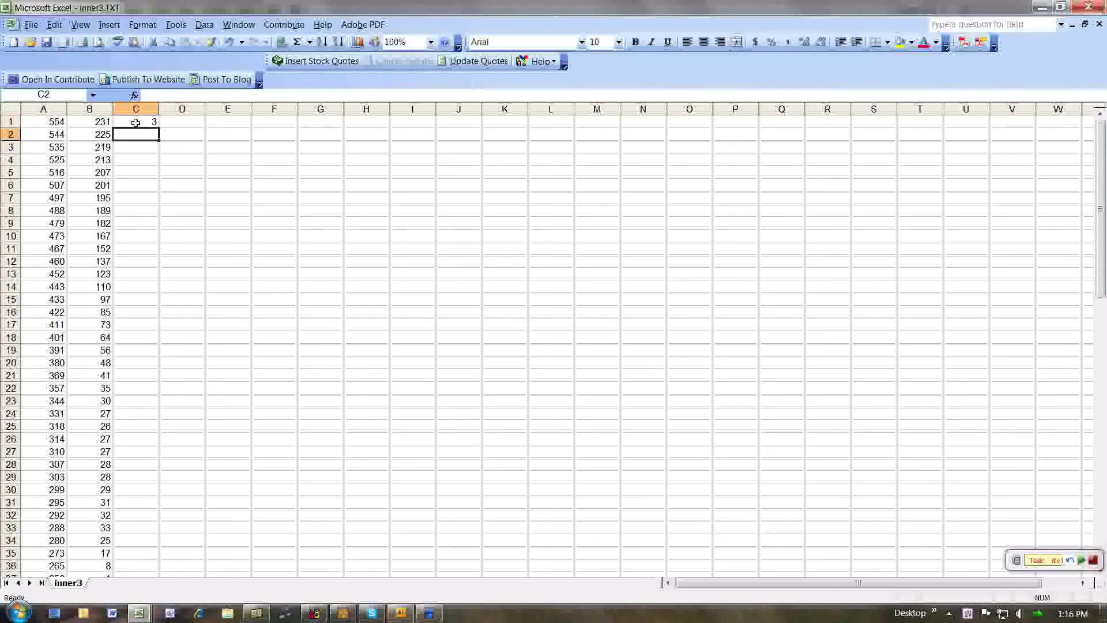
pyautogui.write('0')
pyautogui.press('Return')
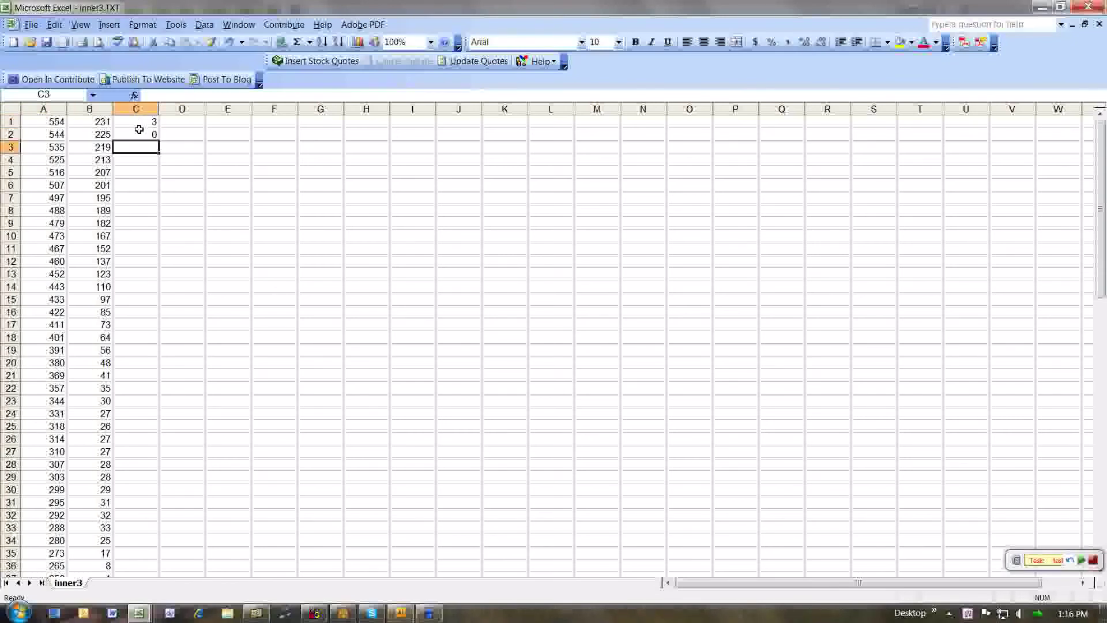
pyautogui.click(154, 136)
pyautogui.moveTo(158, 138); pyautogui.dragTo(165, 211)
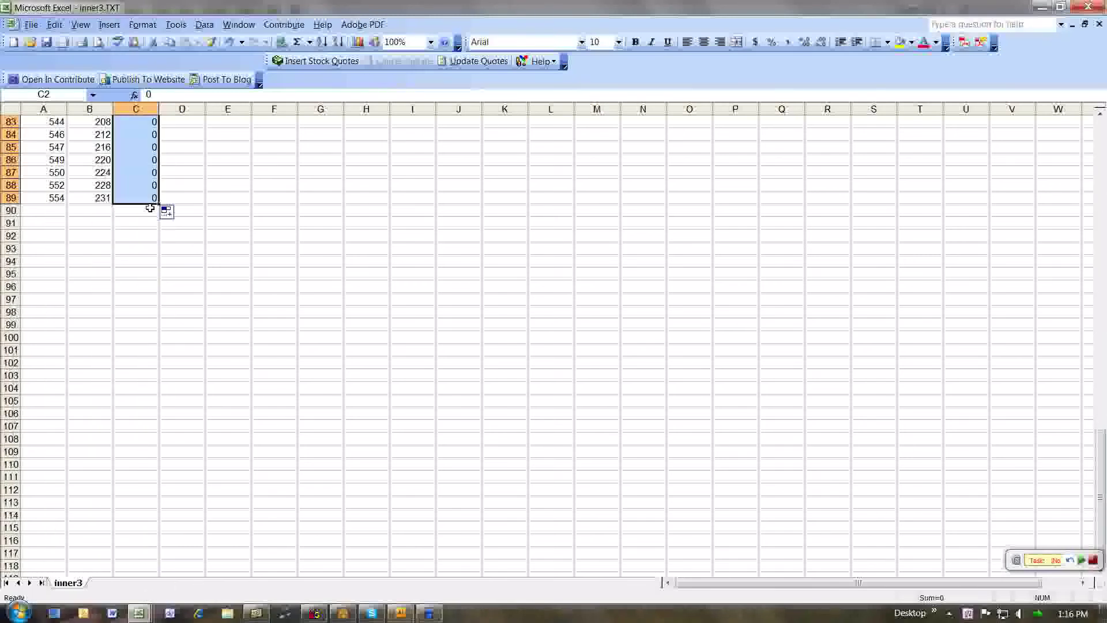
pyautogui.click(143, 198)
pyautogui.hotkey('ctrl', 'a')
pyautogui.hotkey('ctrl', 'c')
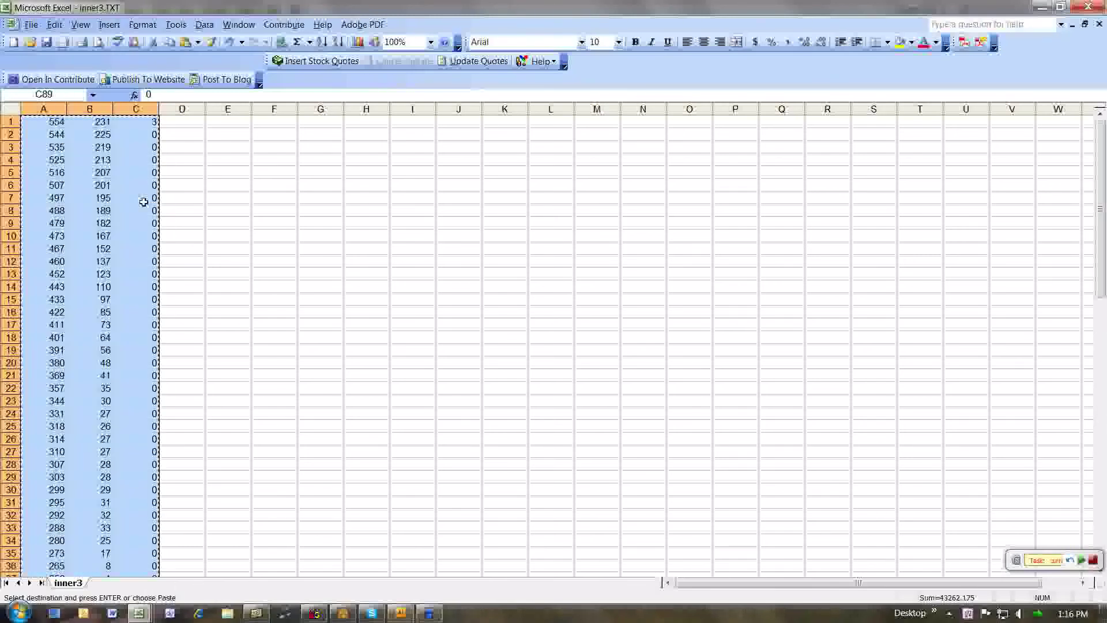
# Paste the inner3 points into outer.TXT starting at row 413.
pyautogui.click(238, 24)
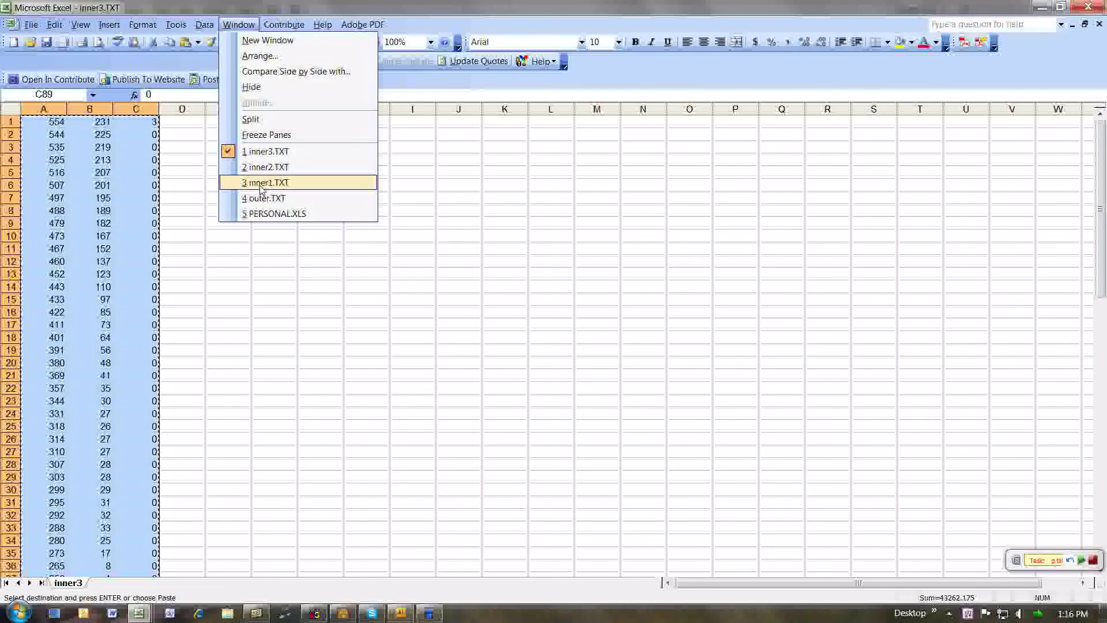
pyautogui.click(266, 197)
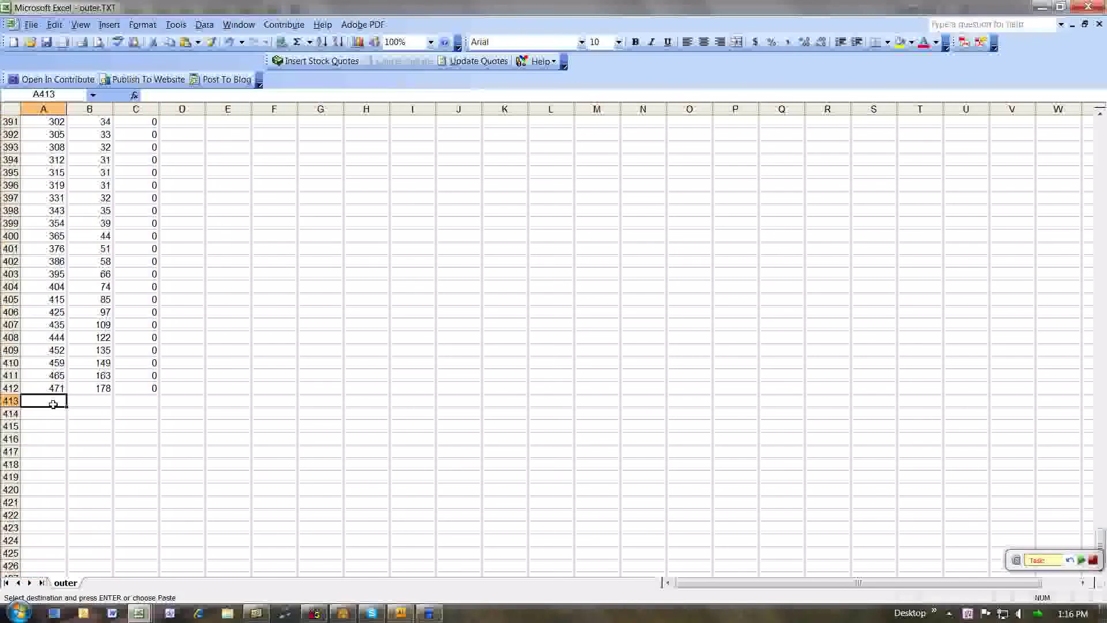
pyautogui.hotkey('ctrl', 'v')
pyautogui.click(138, 456)
pyautogui.hotkey('ctrl', 'Down')
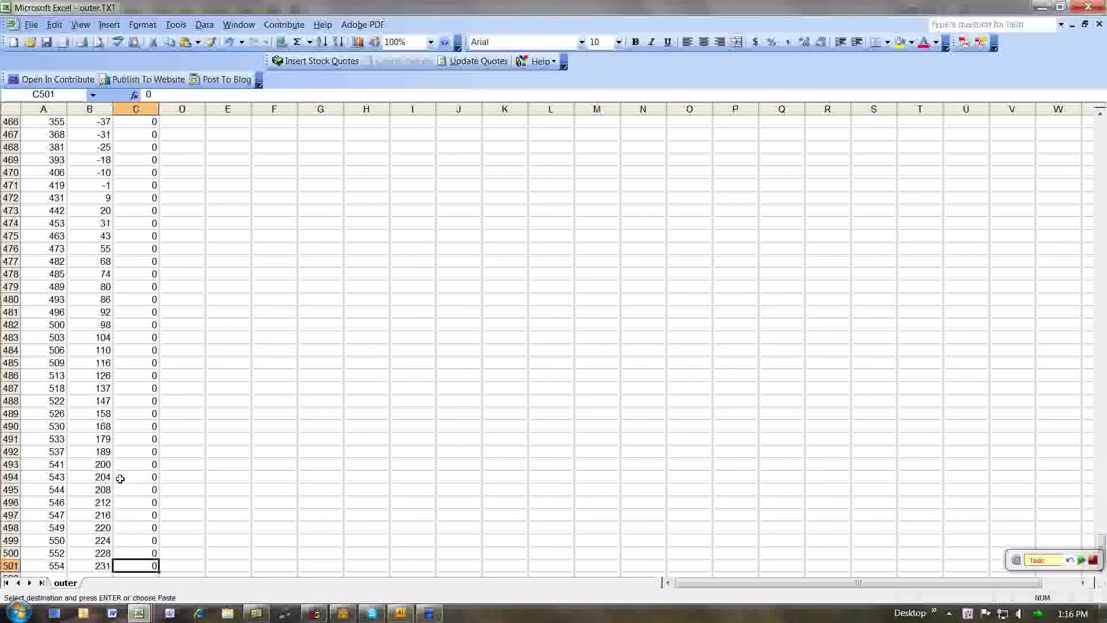
pyautogui.scroll(-3, 115, 464)
pyautogui.click(45, 456)
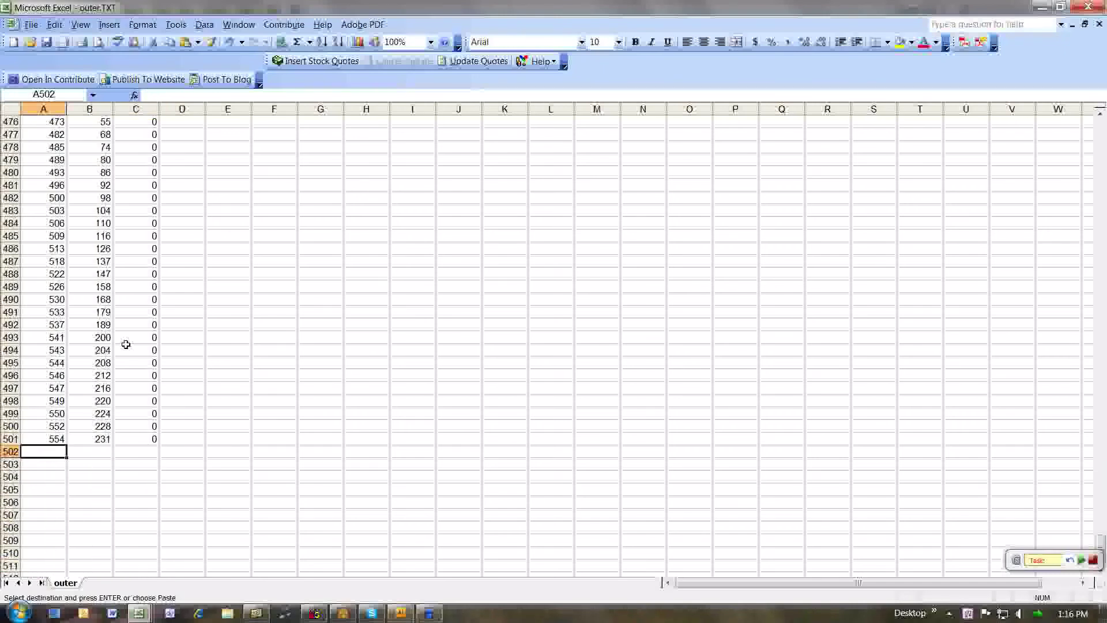
# Import inner4.TXT with the default Text Import Wizard settings.
pyautogui.click(30, 24)
pyautogui.click(52, 56)
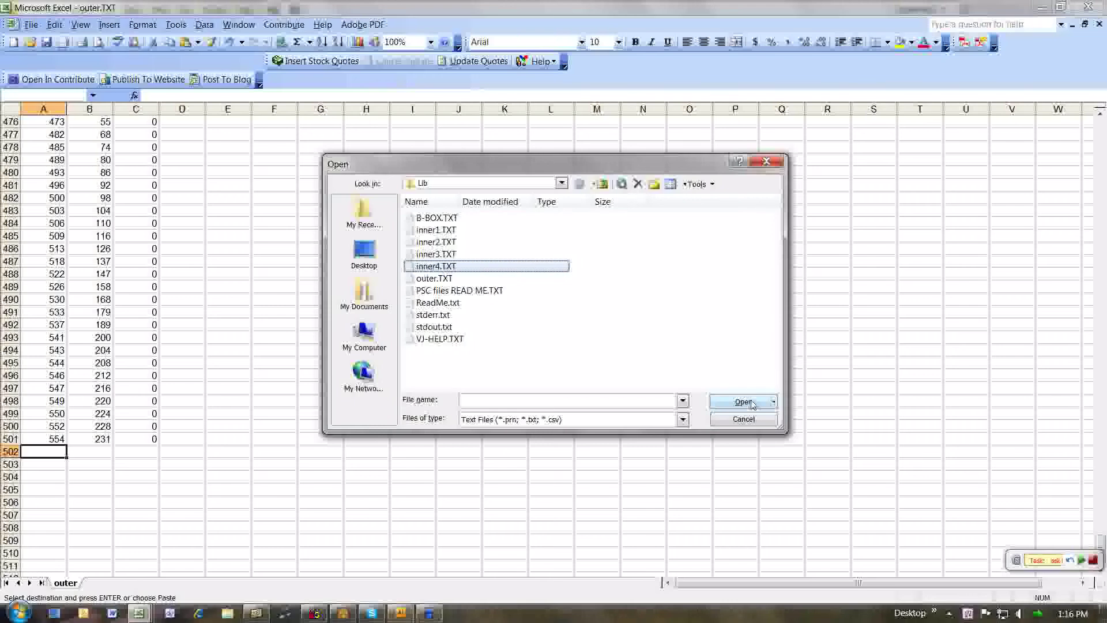
pyautogui.click(744, 402)
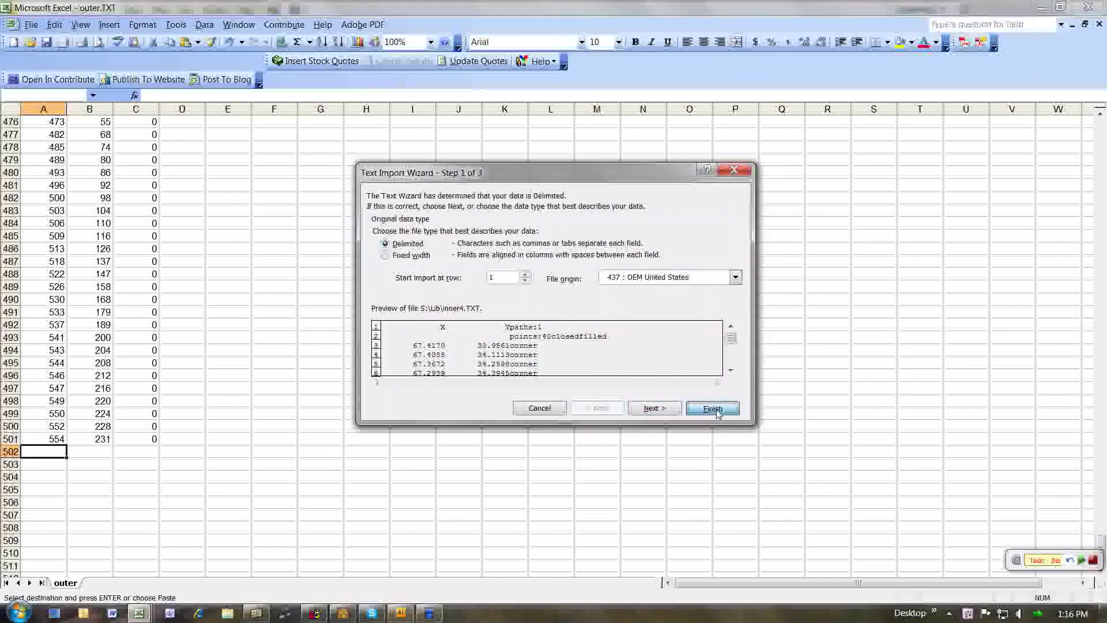
pyautogui.click(716, 413)
# Delete the two header rows and the corner labels, then enter 10 in C1.
pyautogui.moveTo(9, 122); pyautogui.dragTo(8, 134)
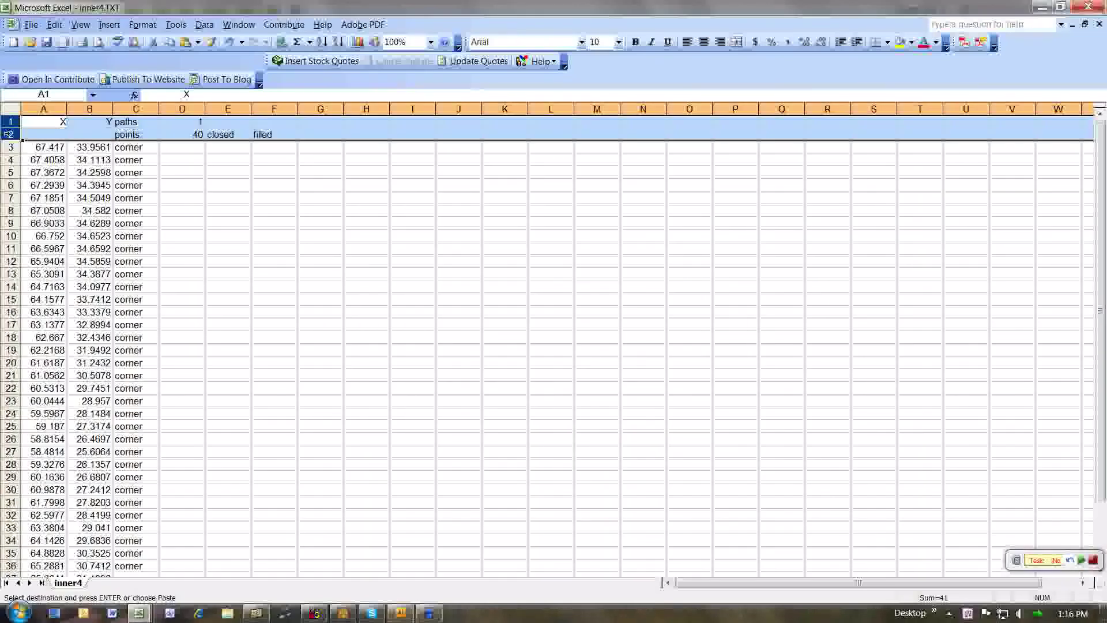
pyautogui.click(54, 25)
pyautogui.click(79, 198)
pyautogui.click(135, 108)
pyautogui.click(54, 24)
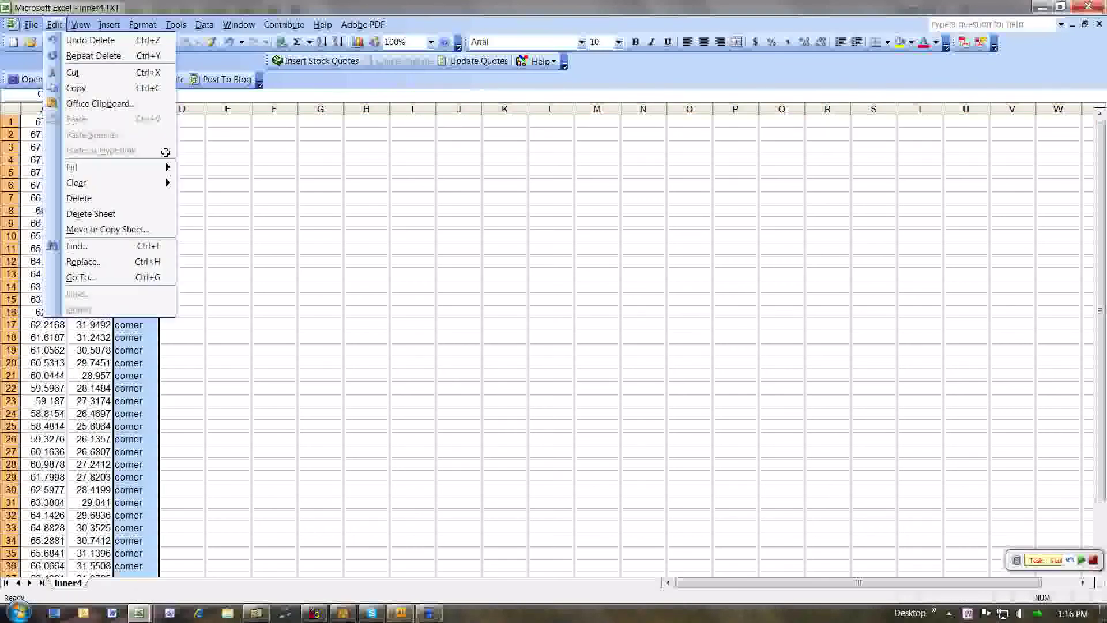
pyautogui.click(126, 119)
pyautogui.click(126, 119)
pyautogui.write('10')
pyautogui.press('Return')
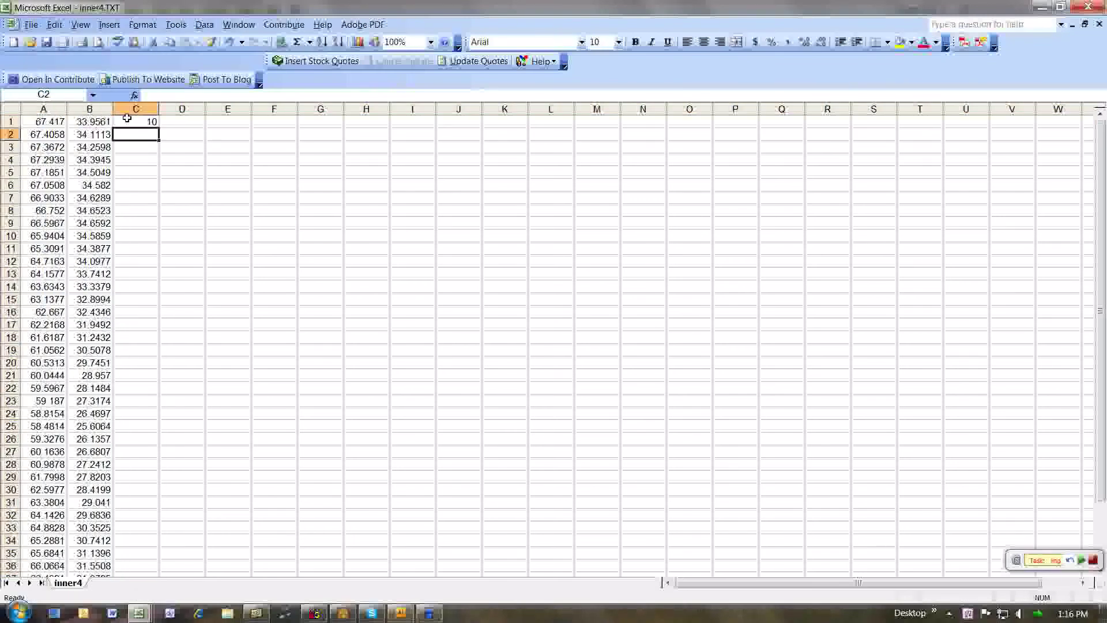
# Multiply the coordinates in A1:B40 by the 10 in C1 with Paste Special.
pyautogui.click(127, 119)
pyautogui.hotkey('ctrl', 'c')
pyautogui.click(98, 122)
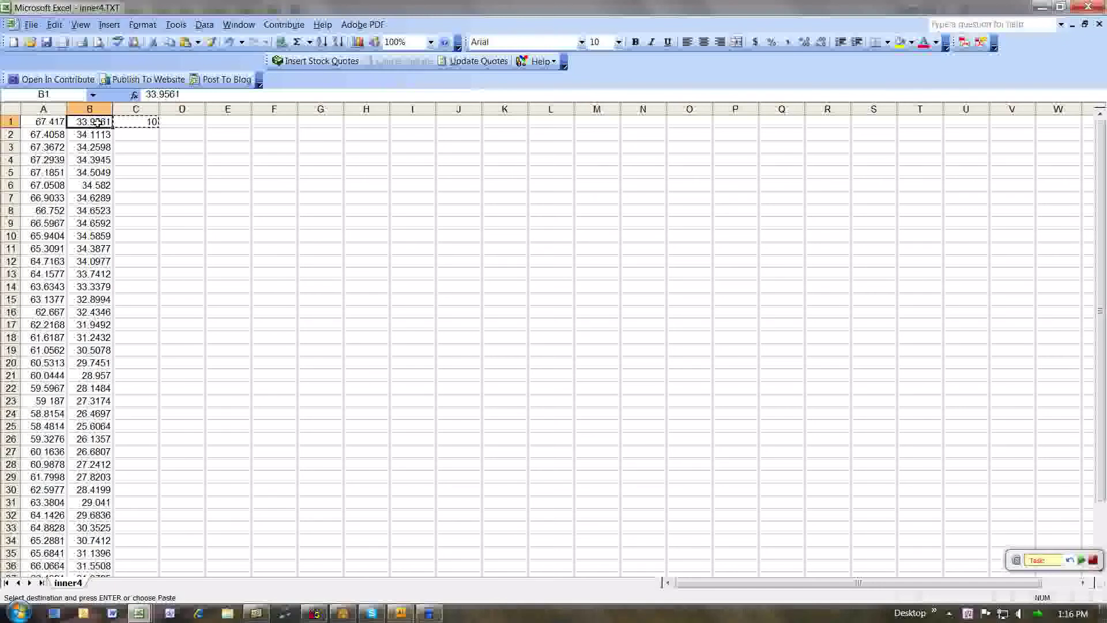
pyautogui.hotkey('ctrl', 'Down')
pyautogui.hotkey('ctrl', 'shift', 'Home')
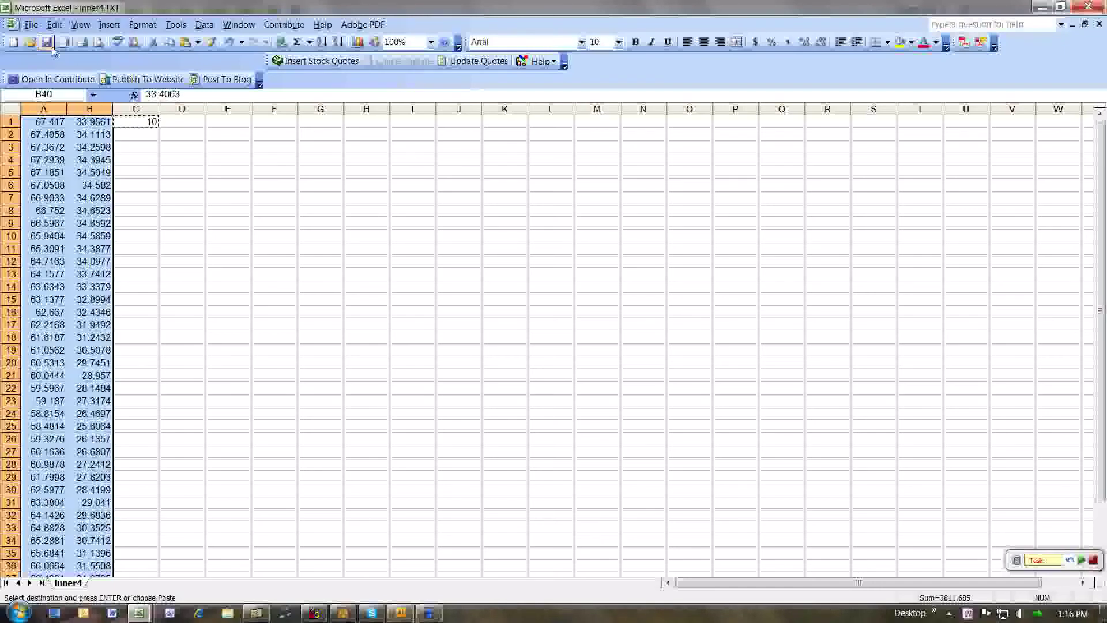
pyautogui.click(54, 24)
pyautogui.click(94, 134)
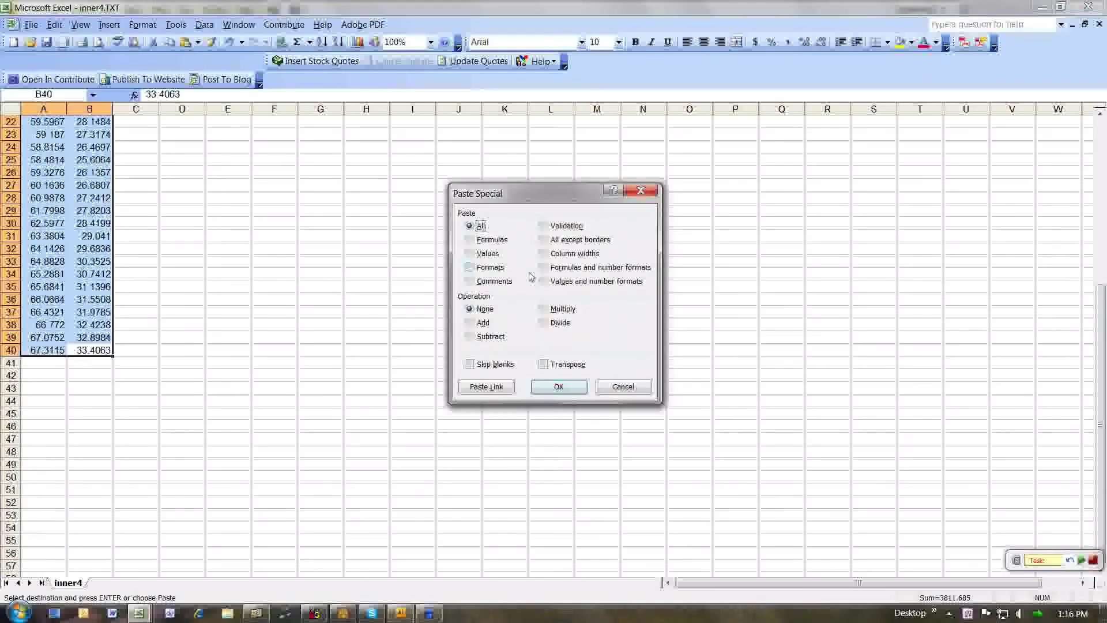
pyautogui.click(567, 309)
pyautogui.click(558, 387)
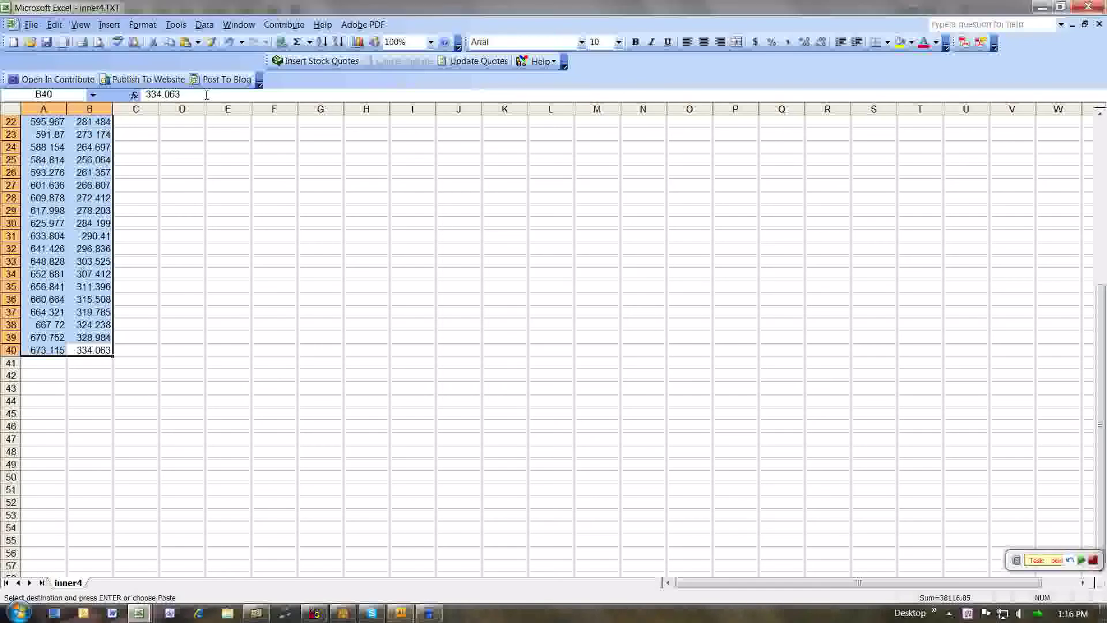
# Format the coordinates as Number with 0 decimal places.
pyautogui.click(142, 24)
pyautogui.click(156, 40)
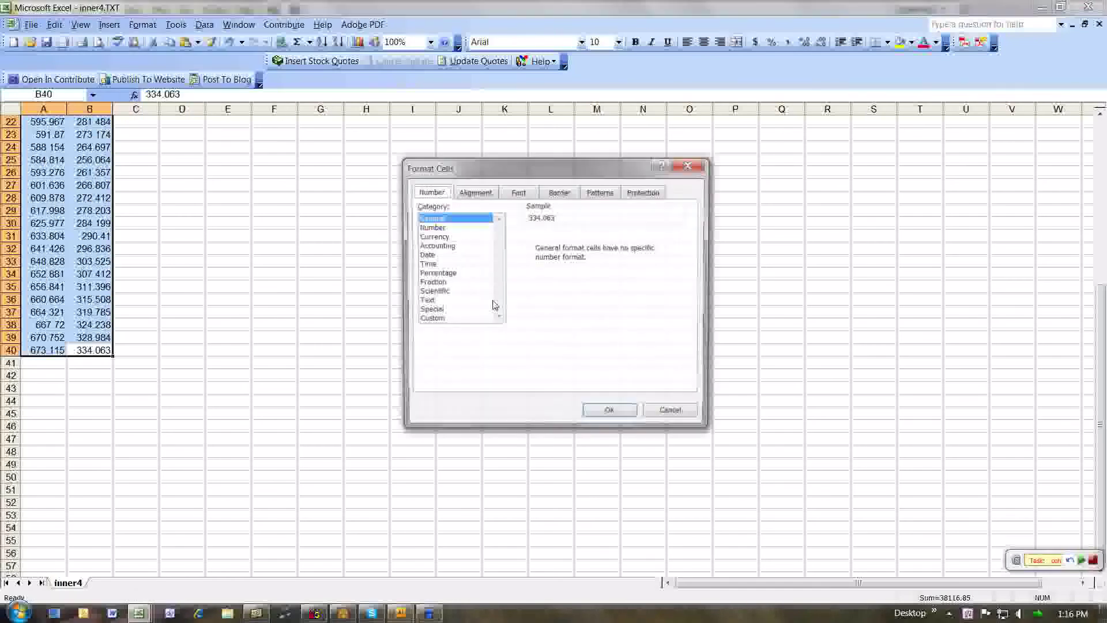
pyautogui.click(430, 227)
pyautogui.click(643, 240)
pyautogui.click(643, 240)
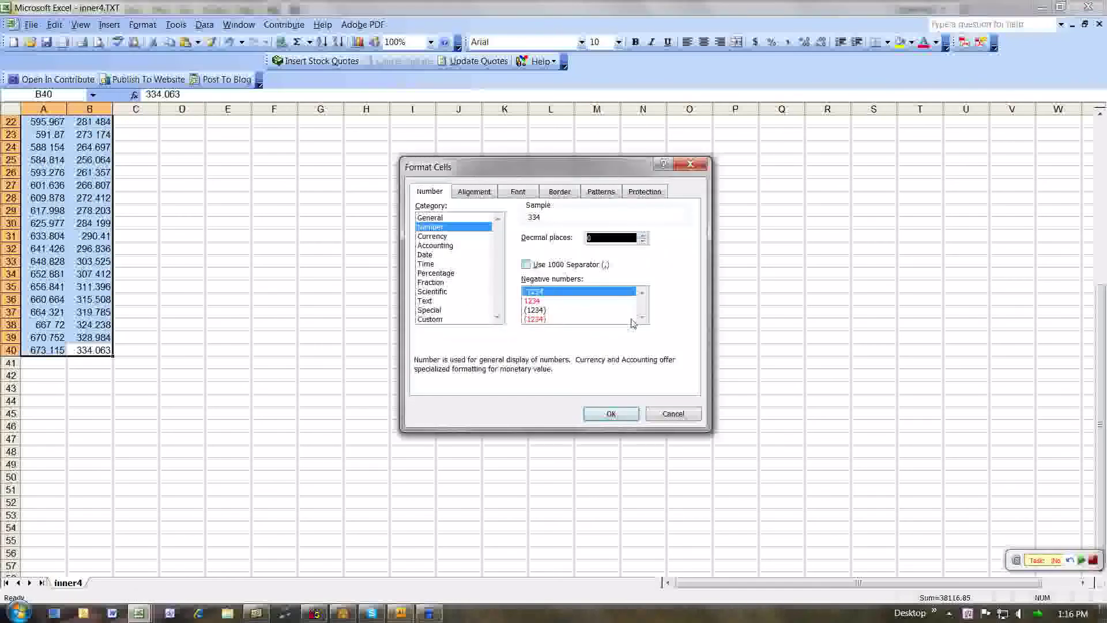
pyautogui.click(611, 413)
# Enter 3 in C1 and fill zeros down column C to row 40.
pyautogui.hotkey('ctrl', 'Home')
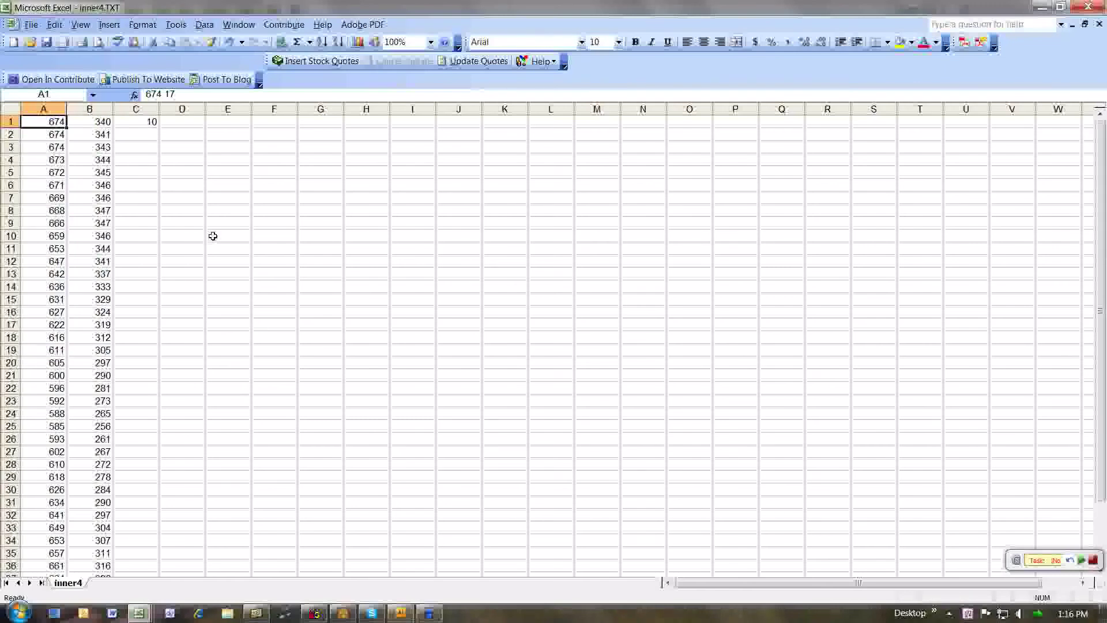
pyautogui.click(146, 122)
pyautogui.write('3')
pyautogui.press('Return')
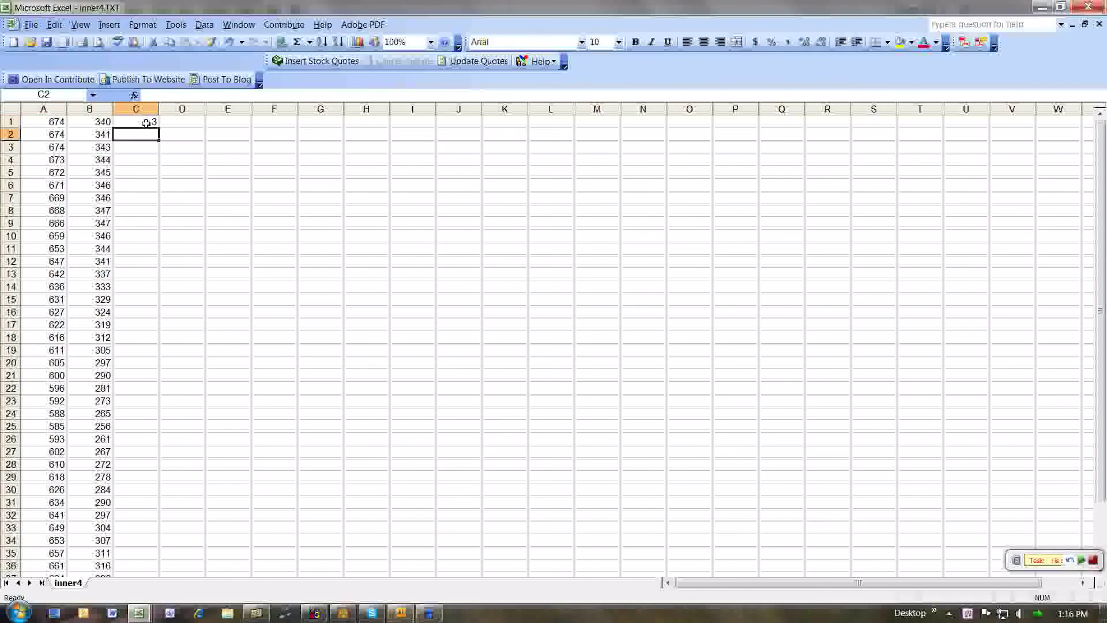
pyautogui.write('0')
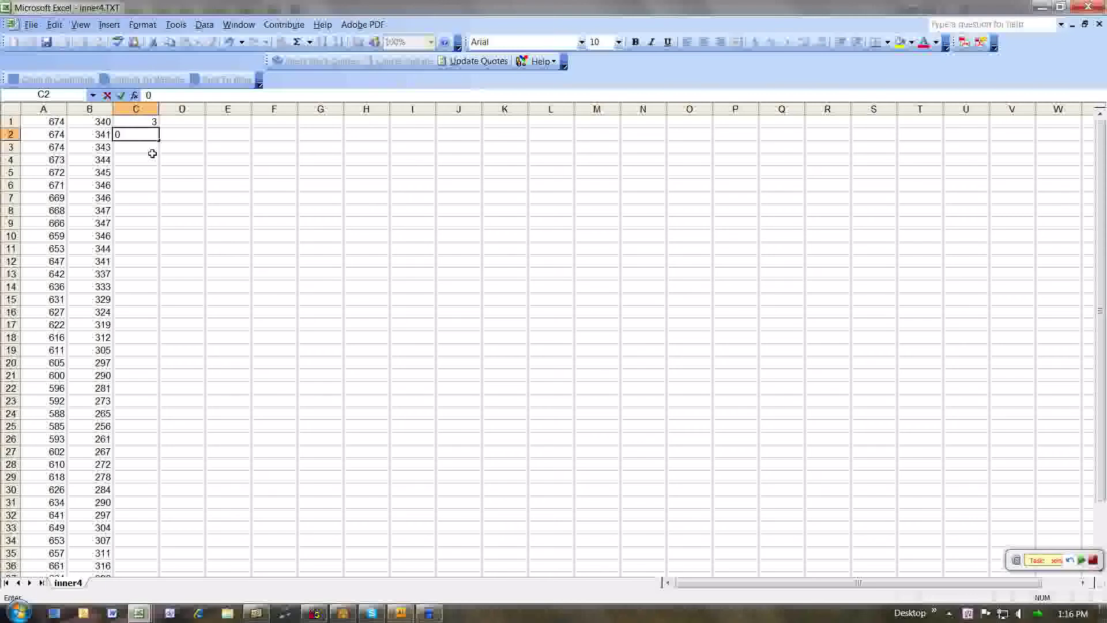
pyautogui.click(151, 158)
pyautogui.click(148, 133)
pyautogui.moveTo(158, 140); pyautogui.dragTo(166, 291)
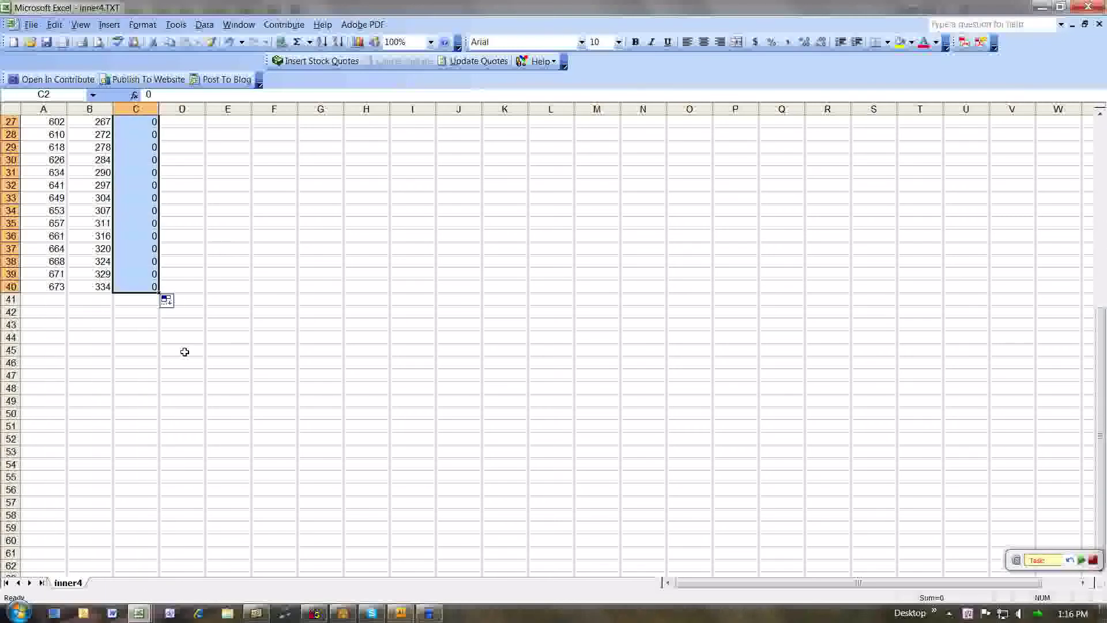
pyautogui.click(51, 291)
# Repeat the first point in row 41 with 0 in C41, and copy A1:C41.
pyautogui.hotkey('ctrl', 'Home')
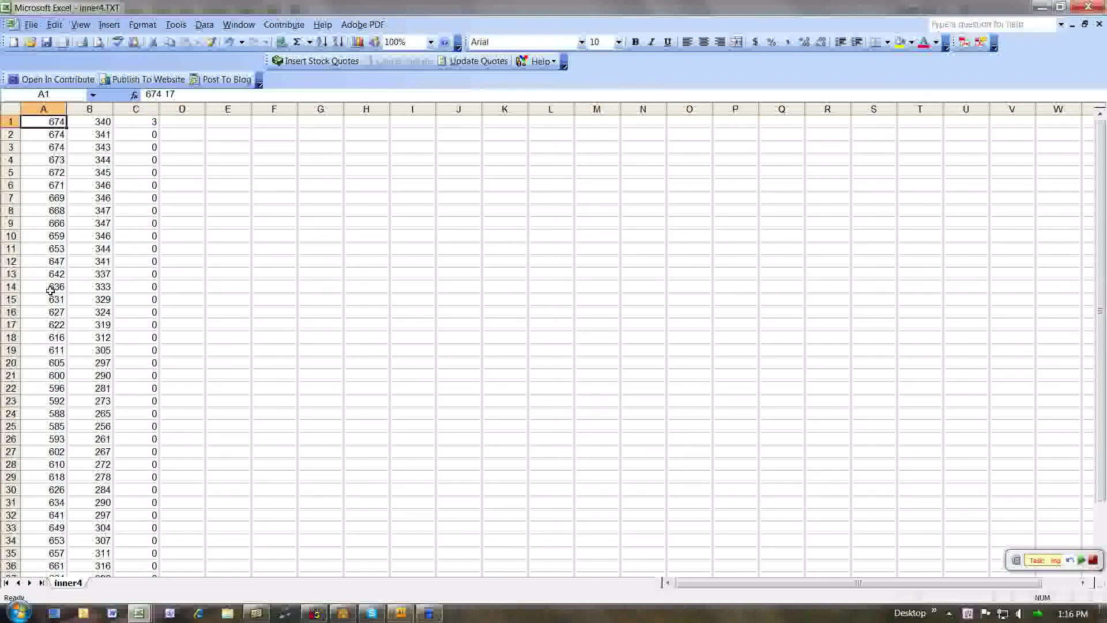
pyautogui.keyDown('shift'); pyautogui.click(104, 122); pyautogui.keyUp('shift')
pyautogui.hotkey('ctrl', 'c')
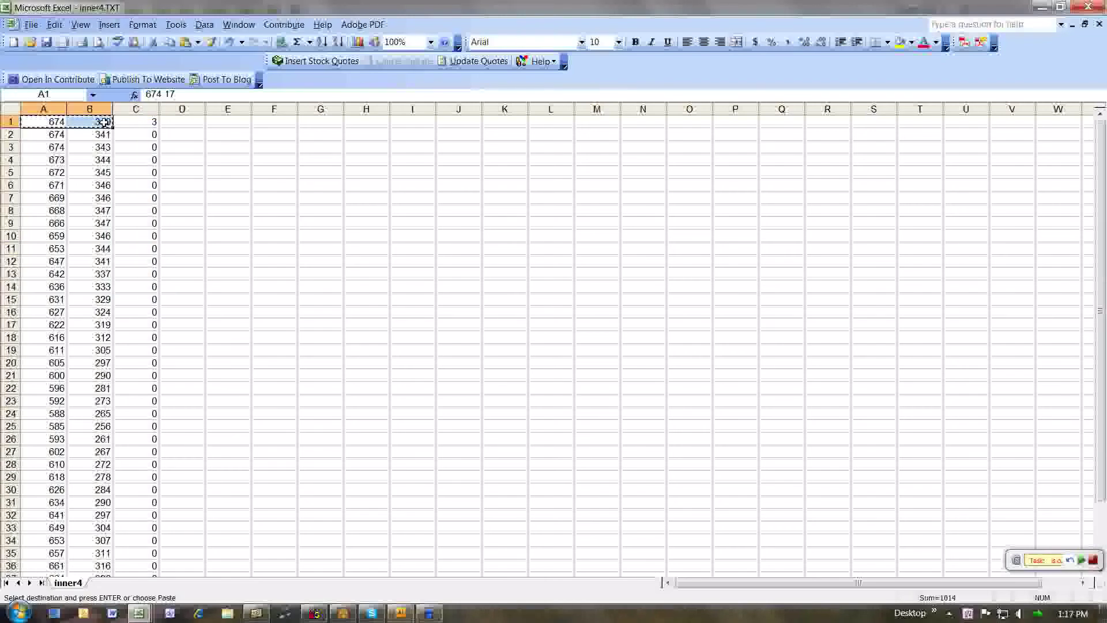
pyautogui.hotkey('ctrl', 'Down')
pyautogui.press('Down')
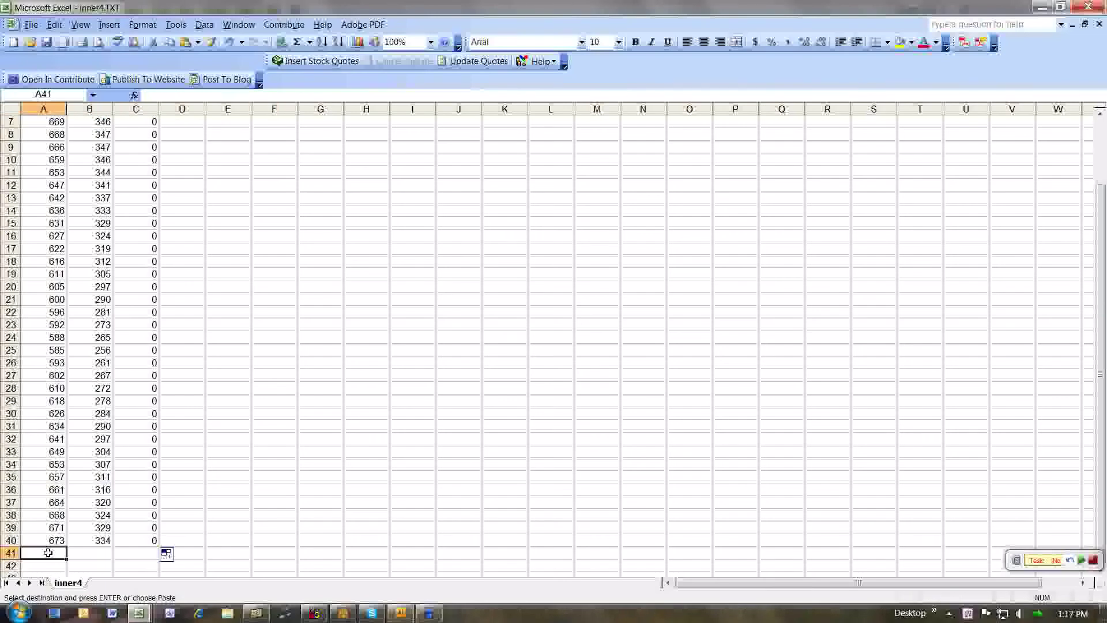
pyautogui.hotkey('ctrl', 'v')
pyautogui.press('Escape')
pyautogui.click(121, 549)
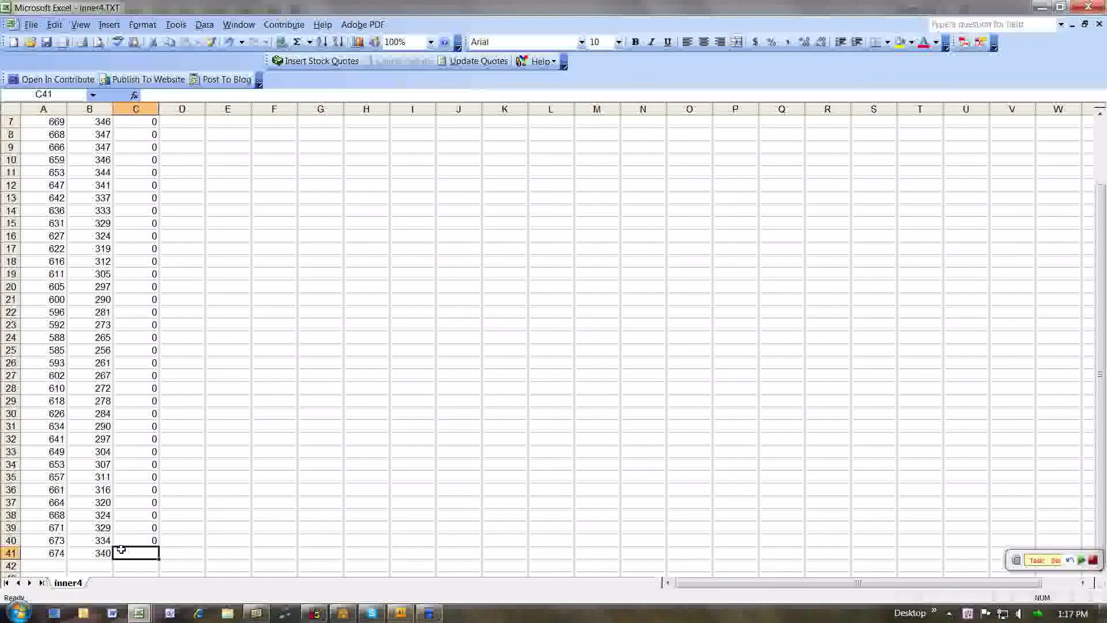
pyautogui.write('0')
pyautogui.press('Tab')
pyautogui.click(145, 552)
pyautogui.hotkey('ctrl', 'shift', 'Home')
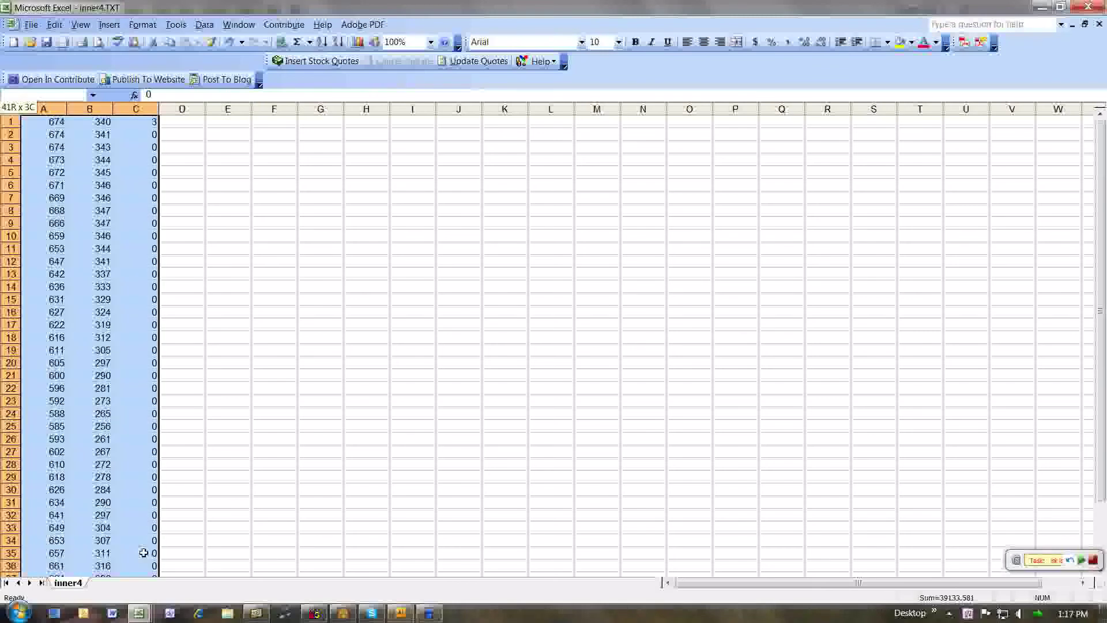
pyautogui.hotkey('ctrl', 'c')
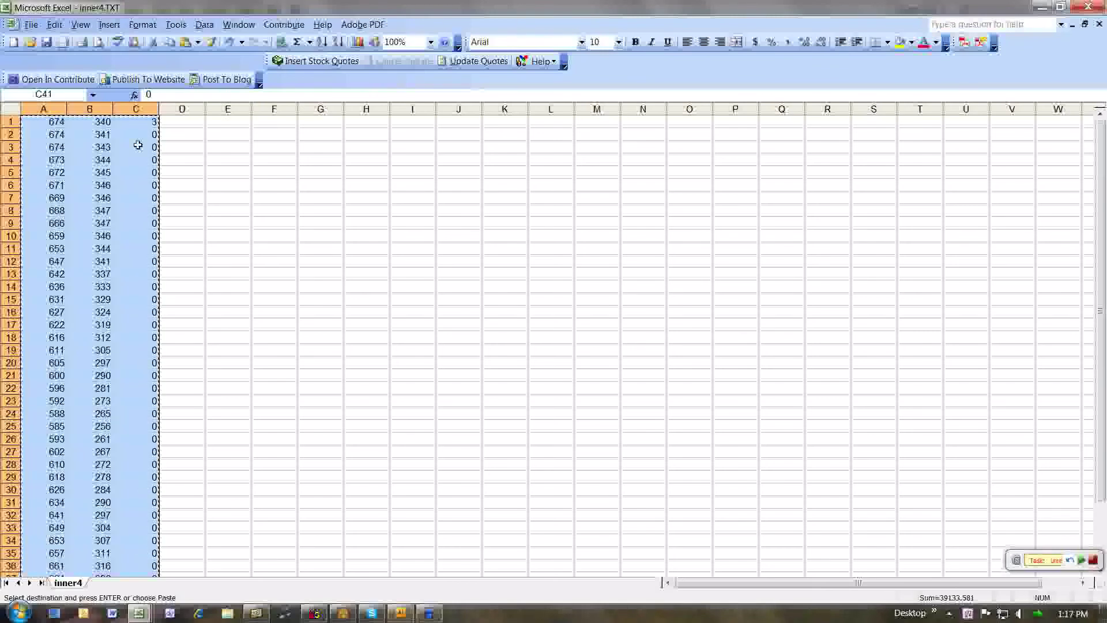
# Paste the inner4 block into outer.TXT at row 502.
pyautogui.click(253, 26)
pyautogui.click(262, 212)
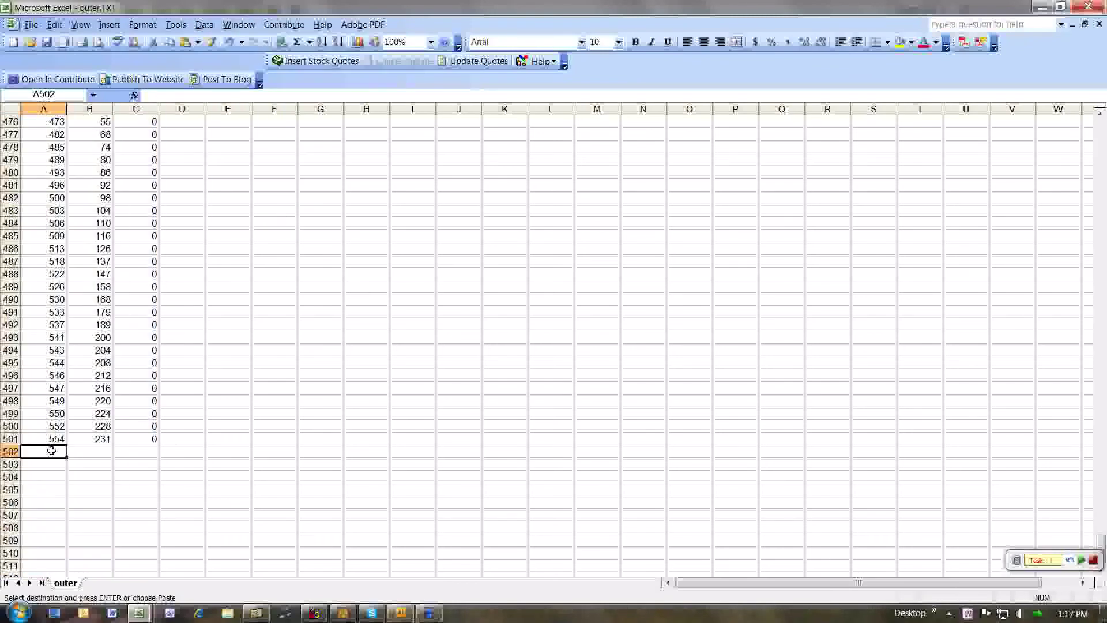
pyautogui.hotkey('ctrl', 'v')
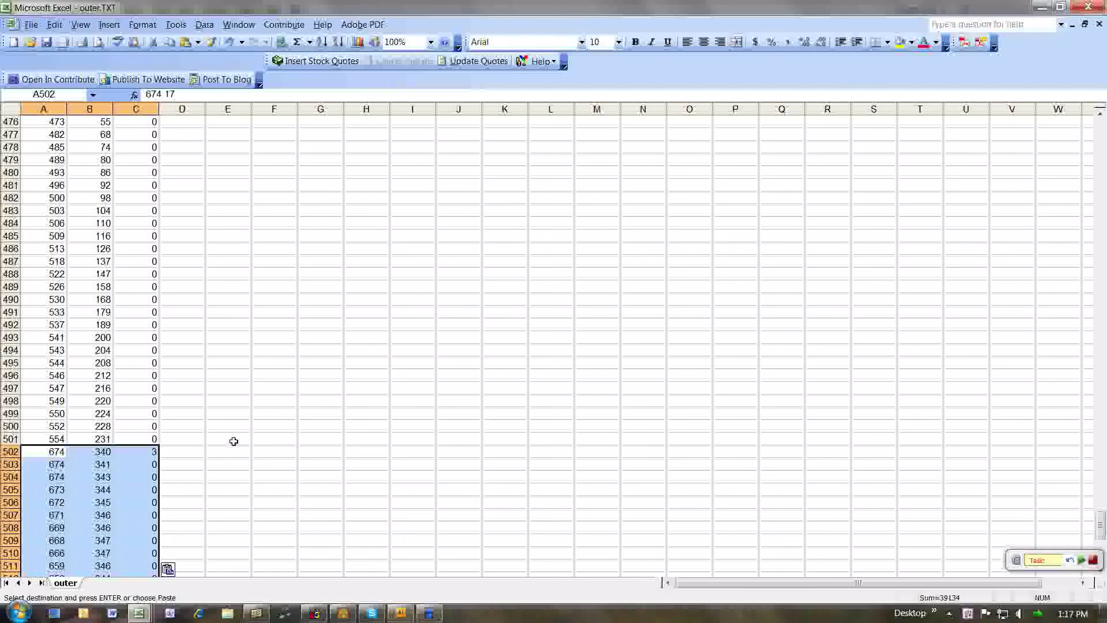
pyautogui.scroll(-1, 234, 441)
# Save outer.TXT in its text format and close the workbook.
pyautogui.hotkey('ctrl', 's')
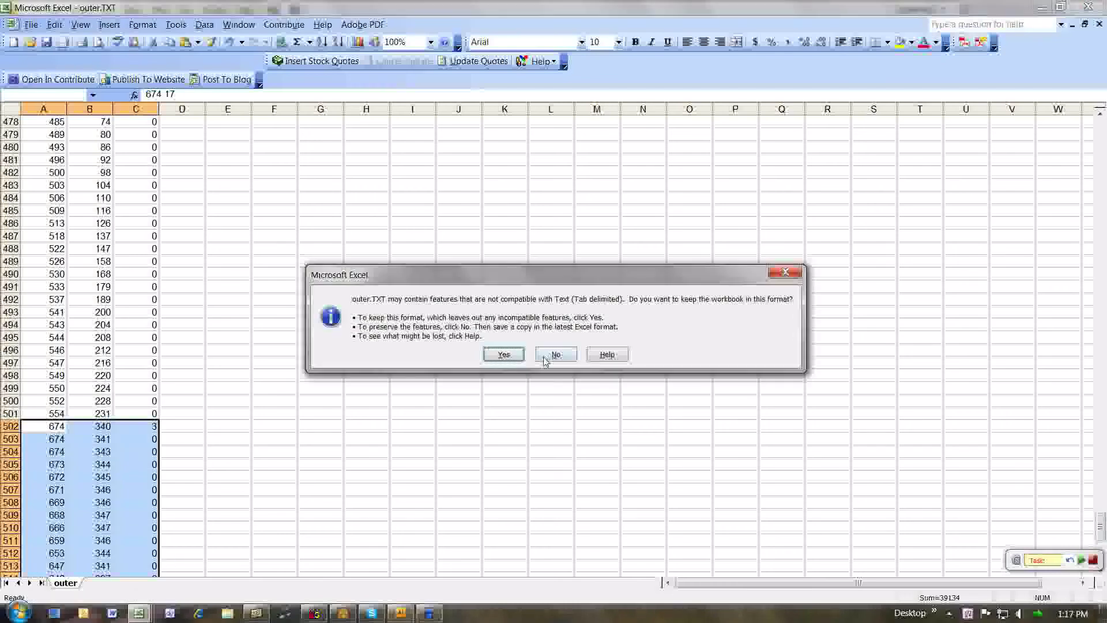
pyautogui.press('Return')
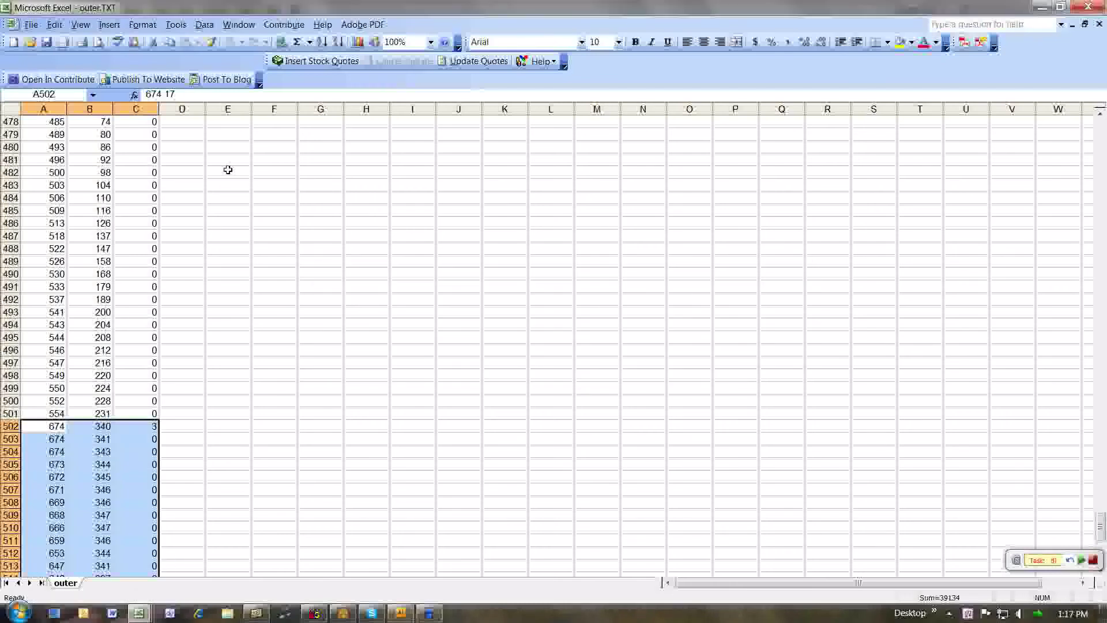
pyautogui.click(1099, 24)
pyautogui.click(504, 344)
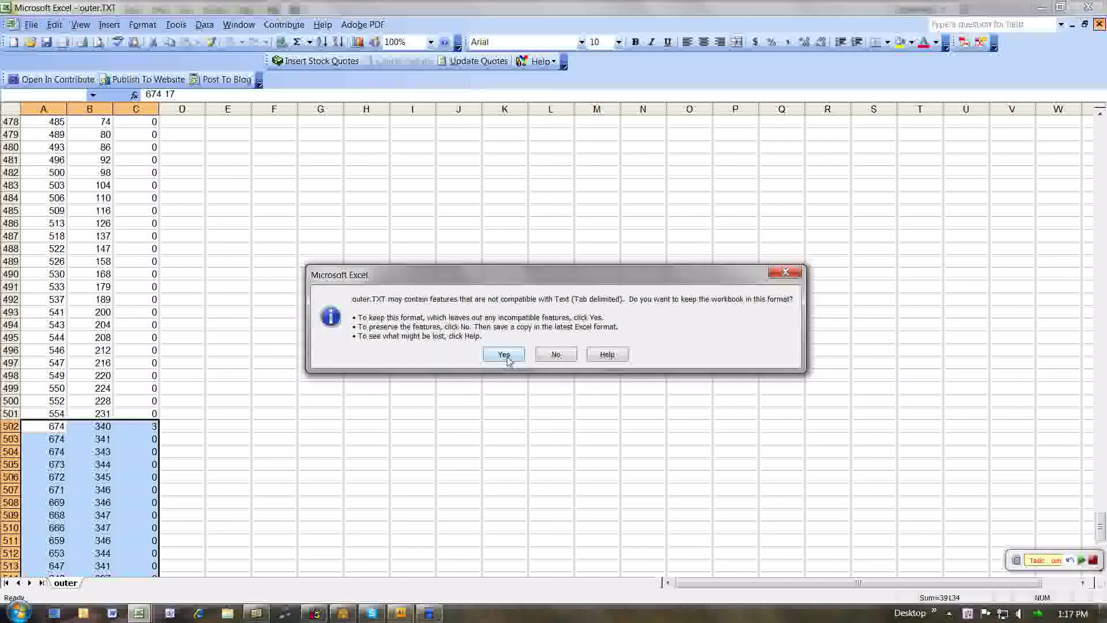
# Keep the text format, then open outer.TXT in Notepad++ from the file manager.
pyautogui.click(502, 353)
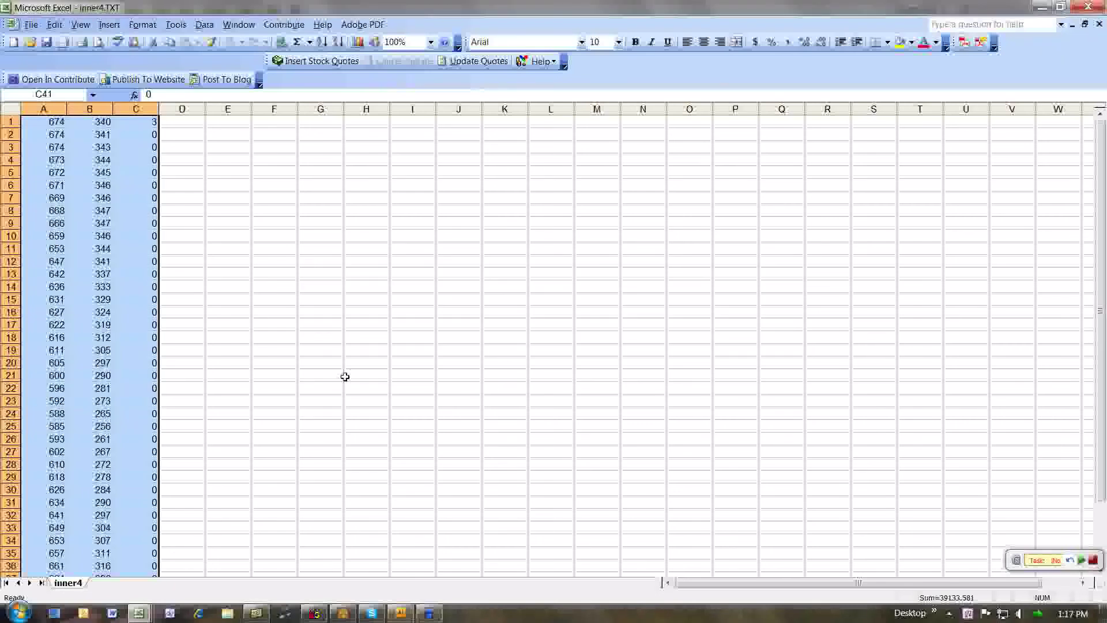
pyautogui.click(256, 613)
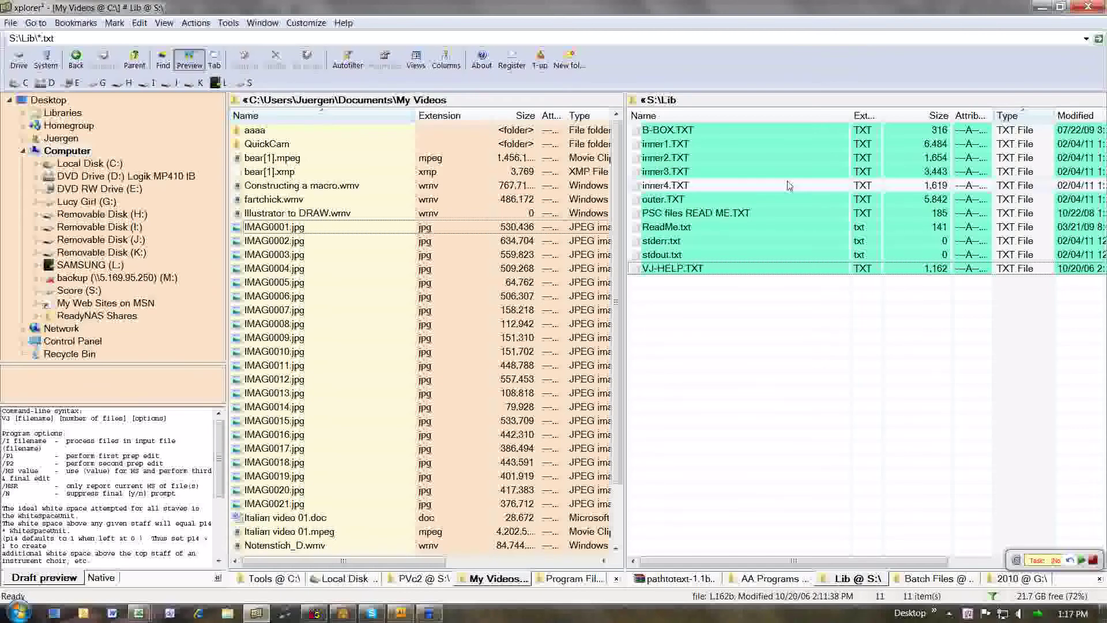
pyautogui.doubleClick(639, 200)
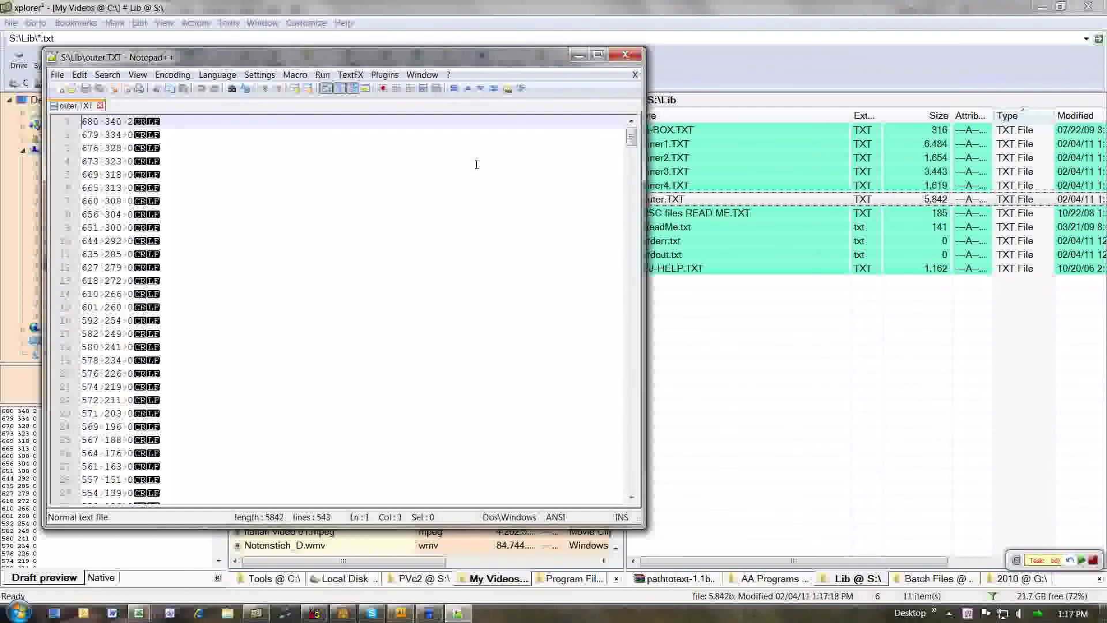
pyautogui.moveTo(294, 62); pyautogui.dragTo(385, 62)
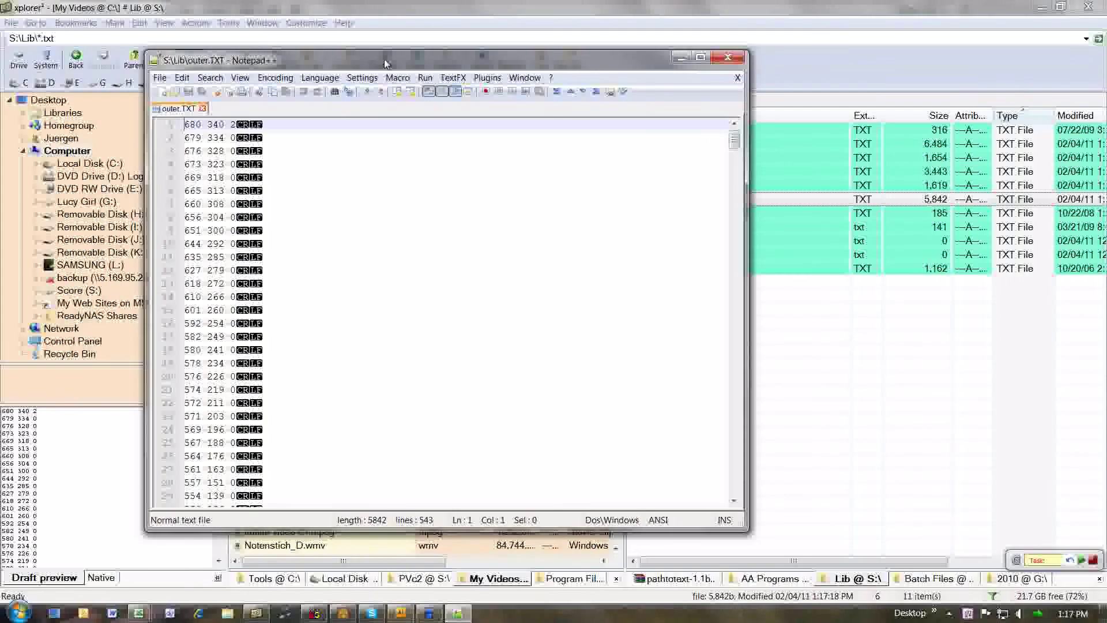
# Replace all 1084 tab characters (\t) in outer.TXT with spaces, then close the file.
pyautogui.hotkey('shift', 'Right')
pyautogui.hotkey('shift', 'Right')
pyautogui.hotkey('shift', 'Right')
pyautogui.hotkey('ctrl', 'h')
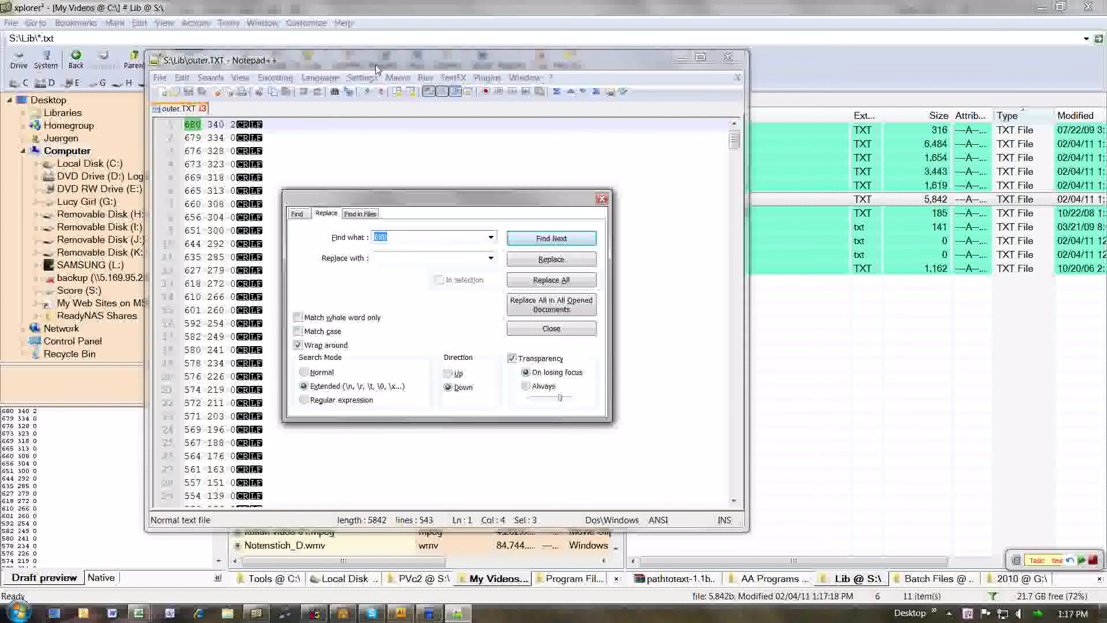
pyautogui.write('\\t')
pyautogui.press('Tab')
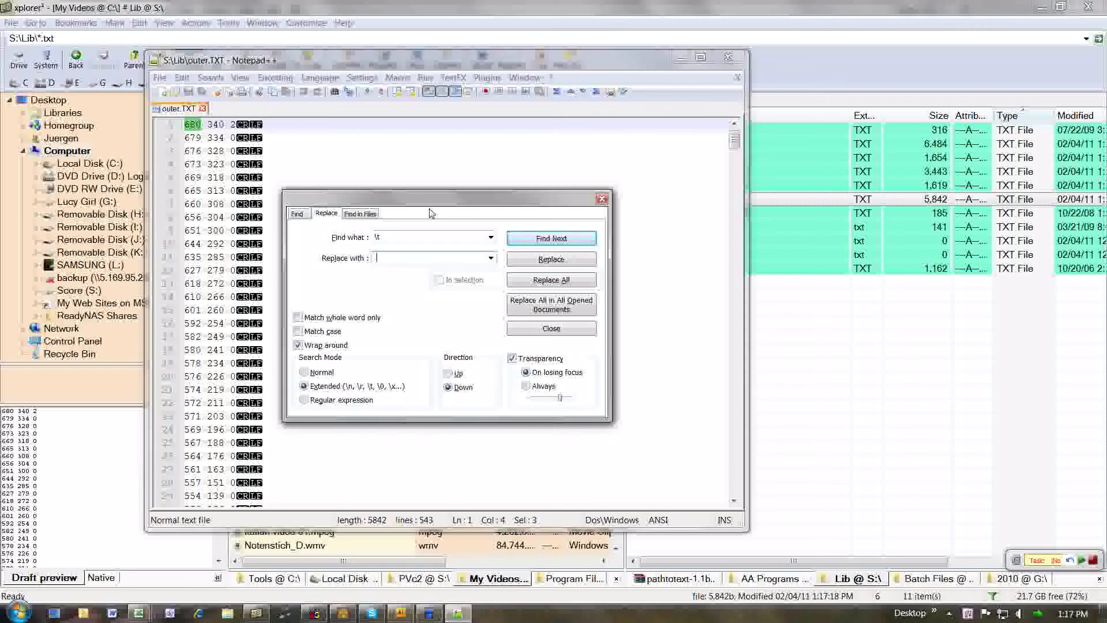
pyautogui.click(567, 281)
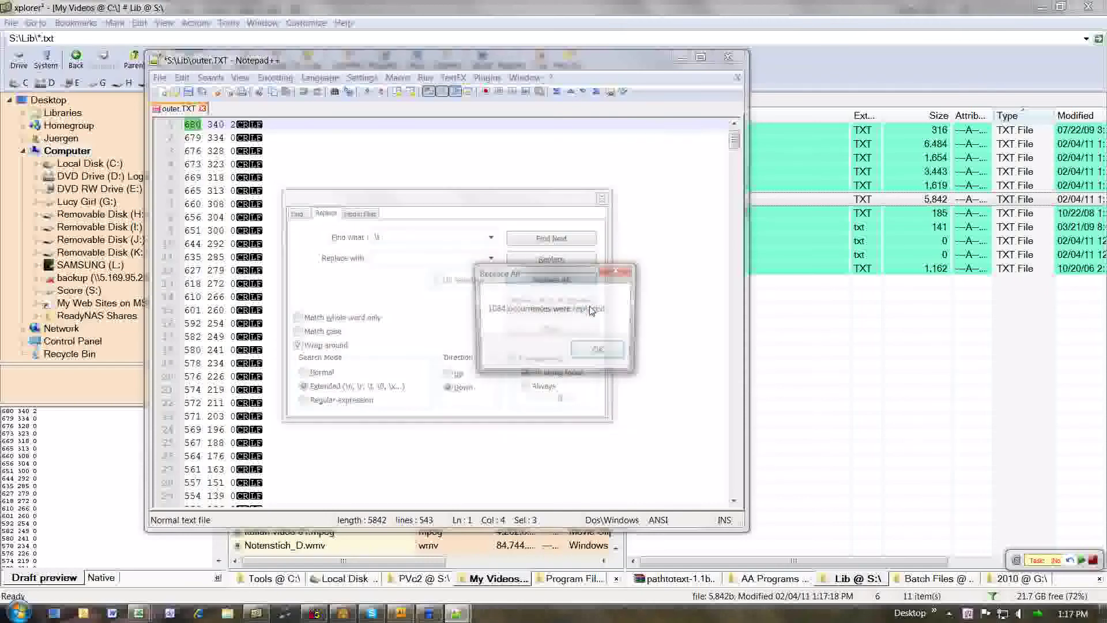
pyautogui.click(599, 353)
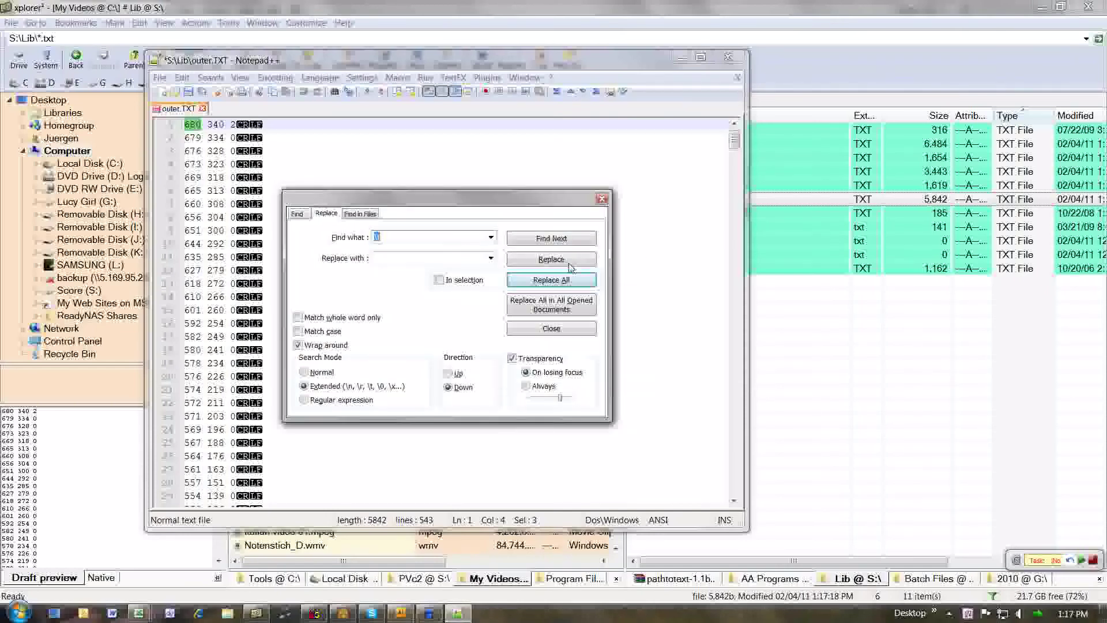
pyautogui.click(551, 333)
pyautogui.scroll(-20, 490, 256)
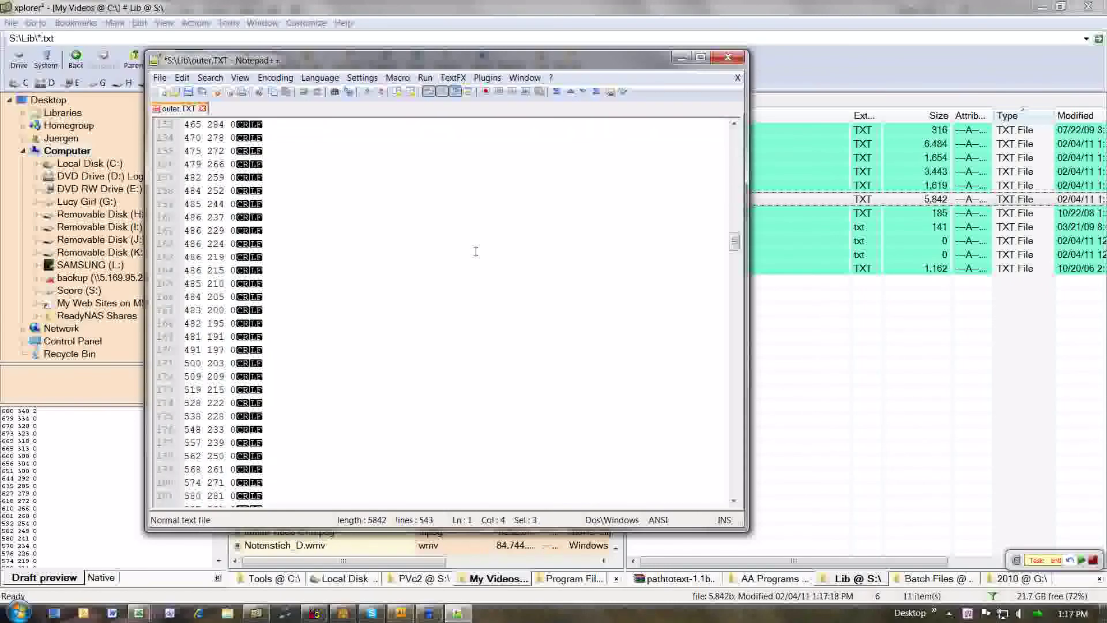
pyautogui.scroll(-20, 475, 253)
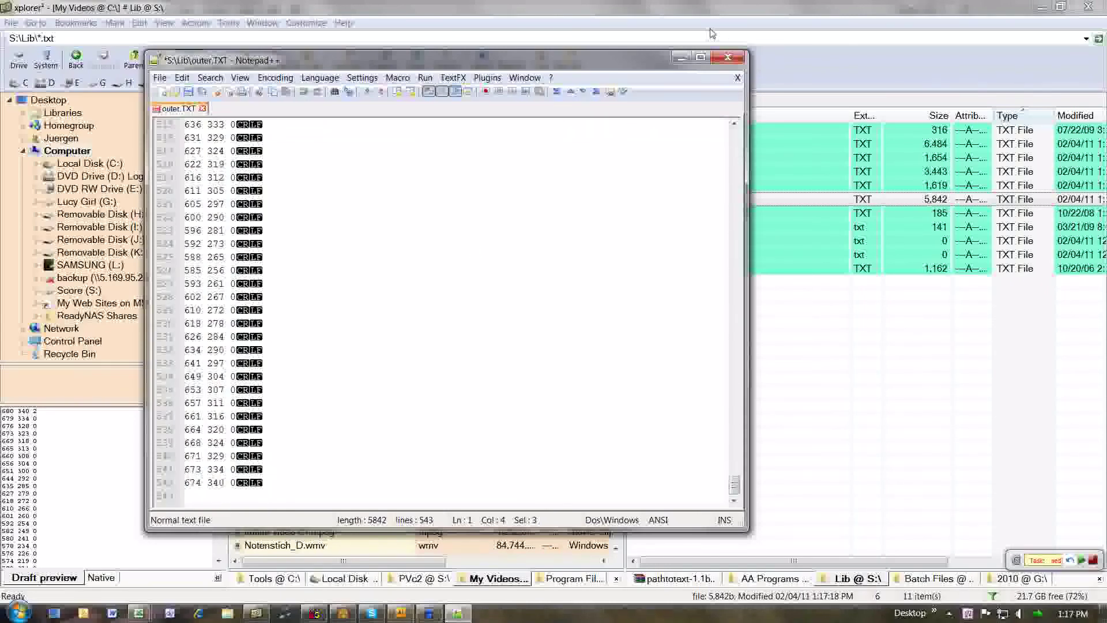
pyautogui.click(728, 58)
# Save outer.TXT and load it into DRAW with 're outer.txt'.
pyautogui.click(504, 359)
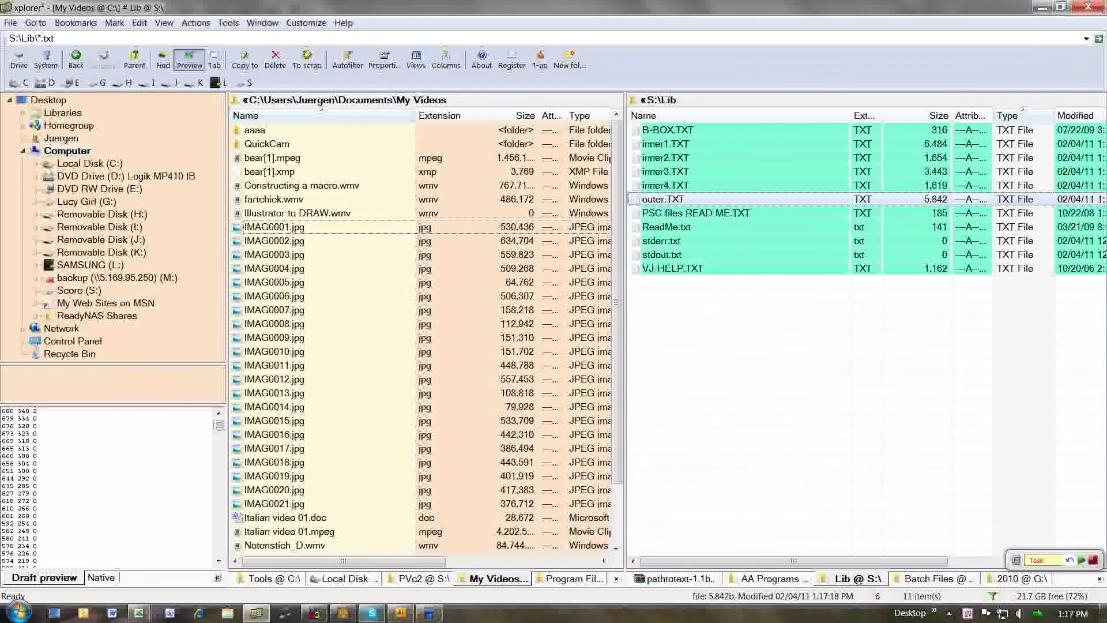
pyautogui.moveTo(343, 614)
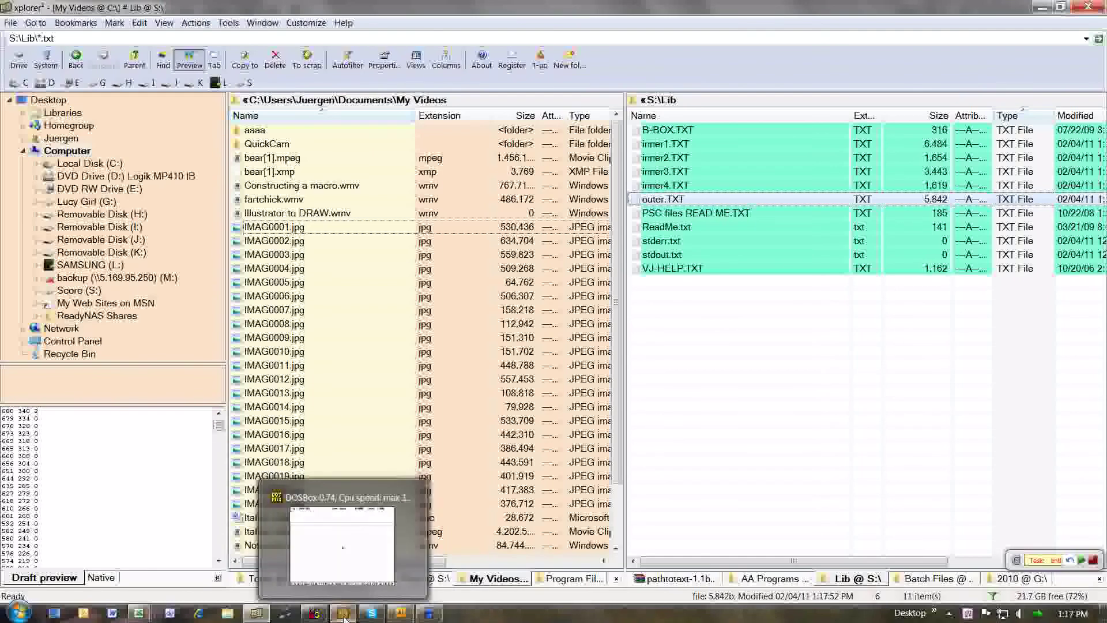
pyautogui.click(343, 614)
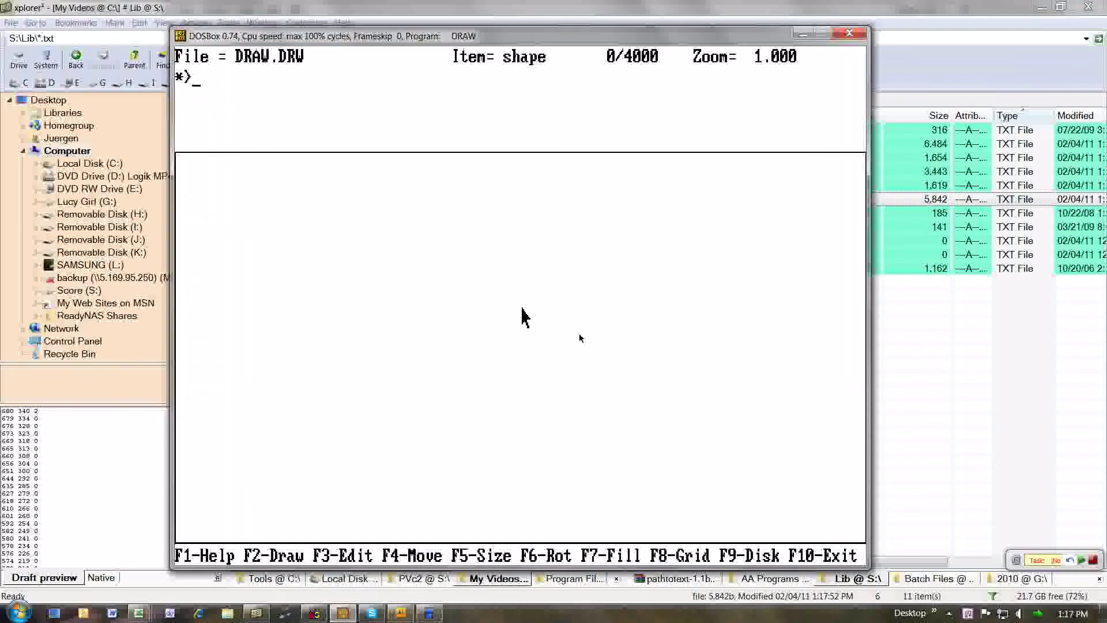
pyautogui.write('re outer.txt')
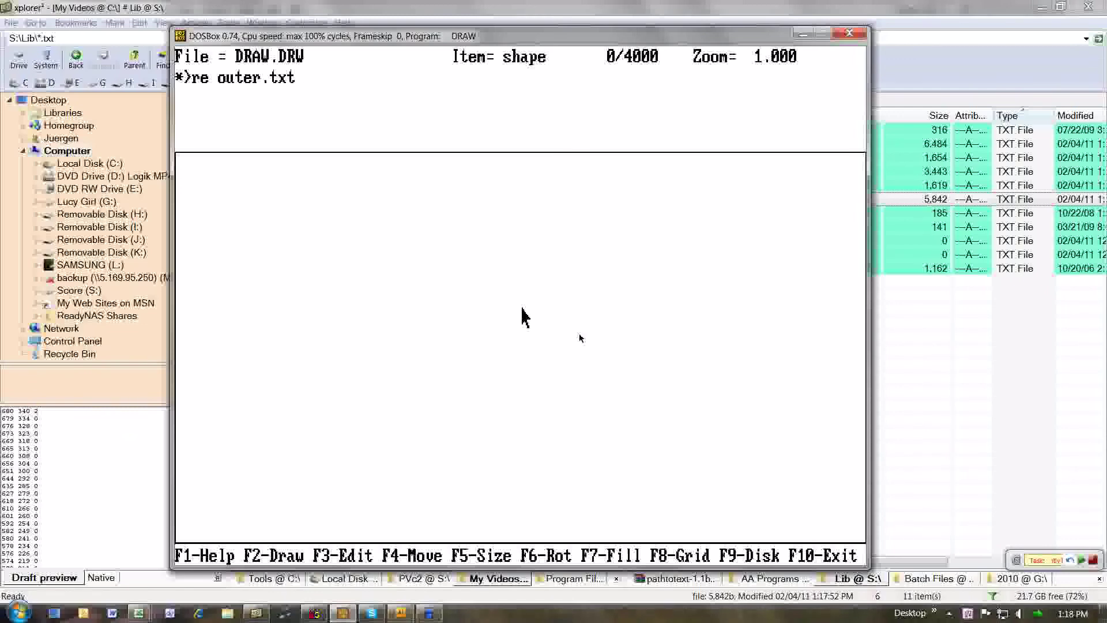
pyautogui.press('Return')
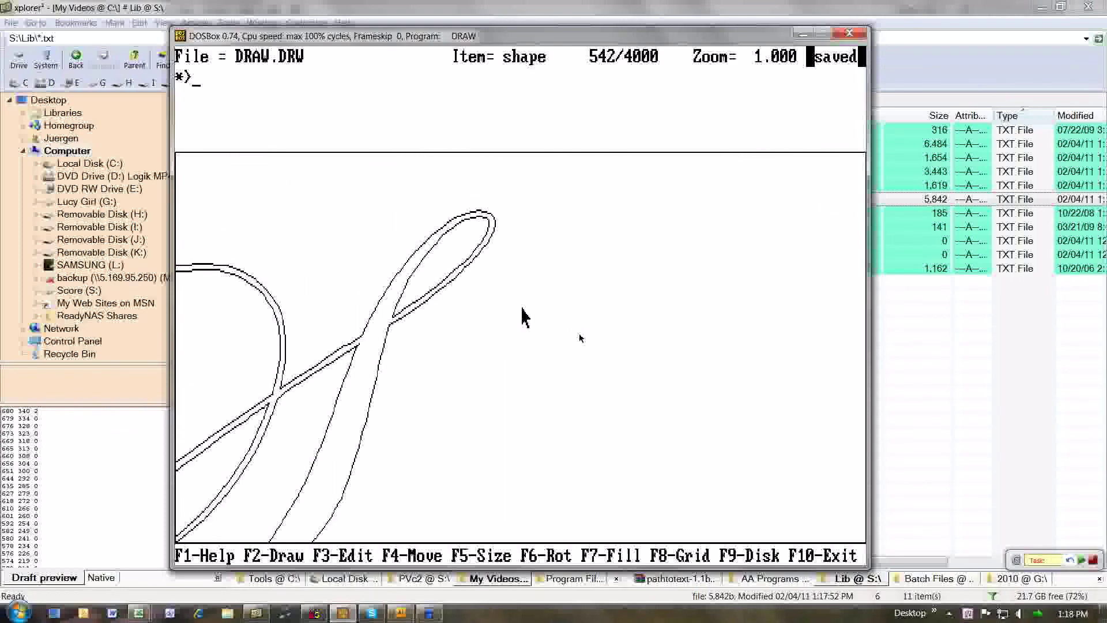
# Fill the S outline black with f1, zoom to .5, and fill again.
pyautogui.write('f1')
pyautogui.press('Return')
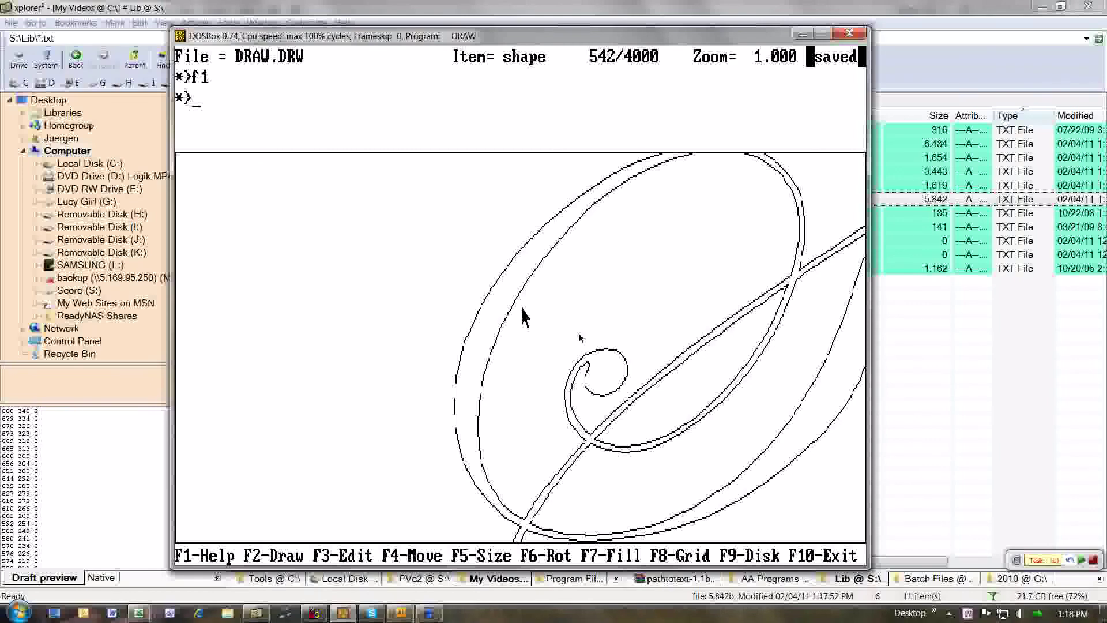
pyautogui.write('z.5')
pyautogui.press('Return')
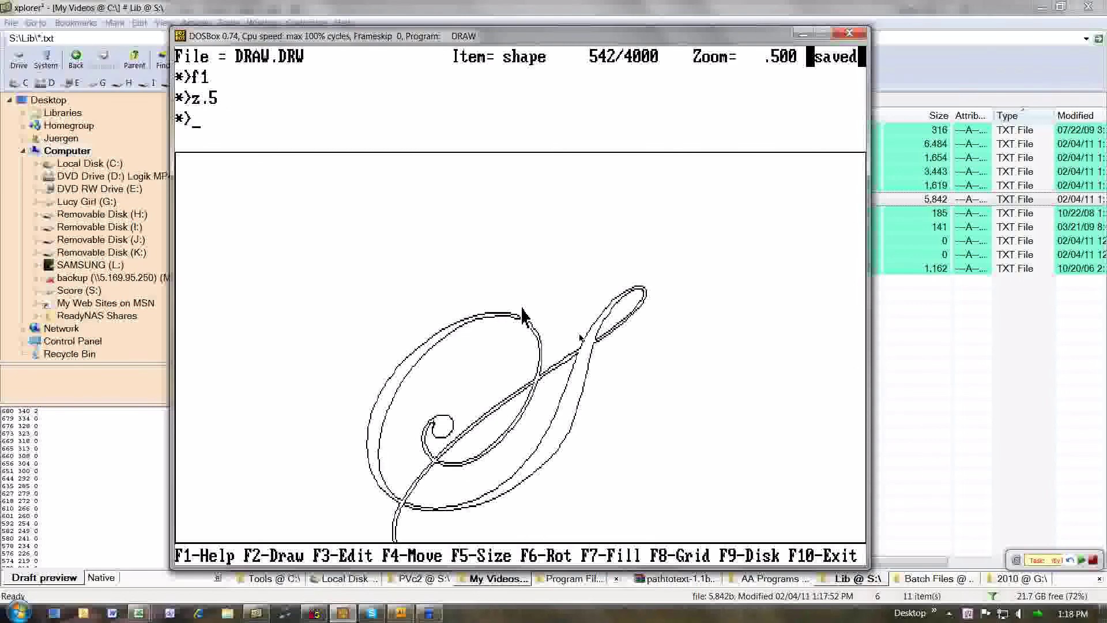
pyautogui.write('f1')
pyautogui.press('Return')
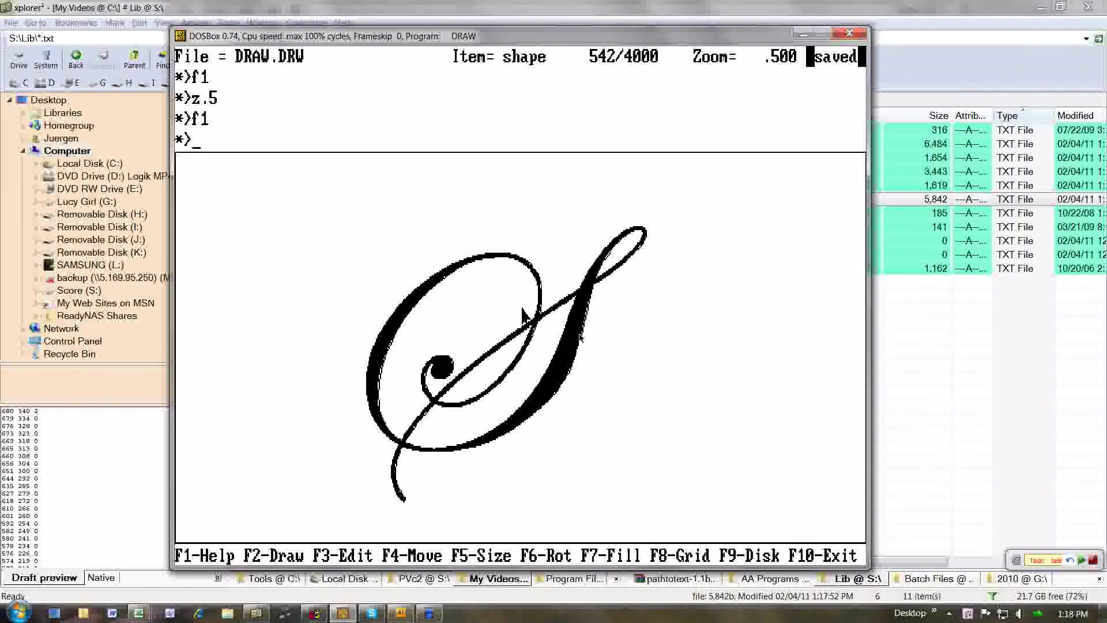
pyautogui.press('Return')
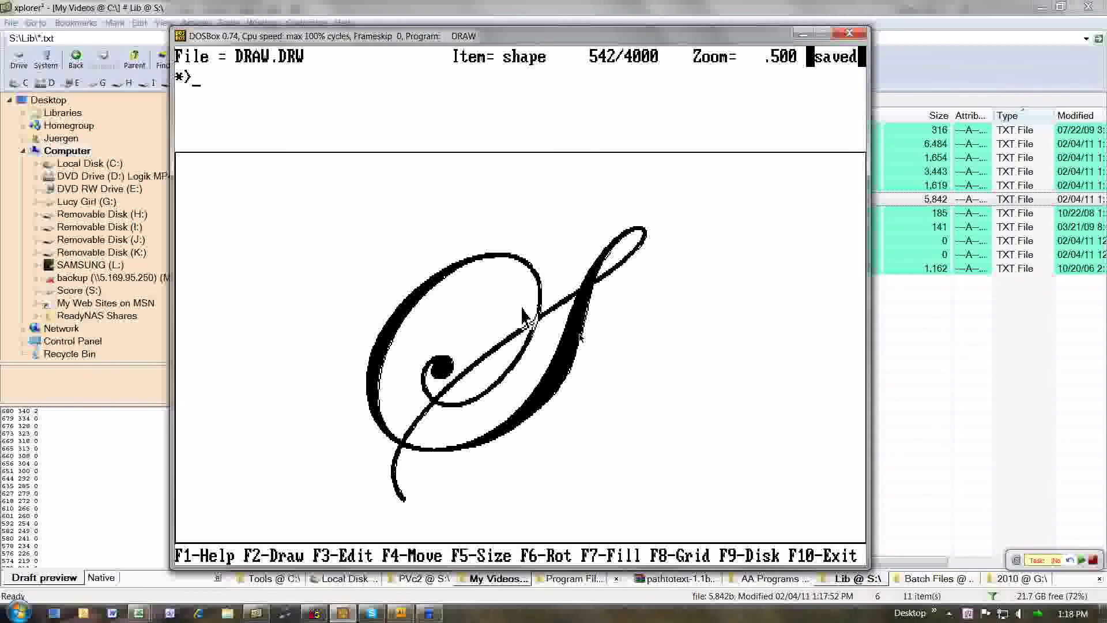
# Save the filled S to library file libxa as item CapS.
pyautogui.write('sa')
pyautogui.press('Return')
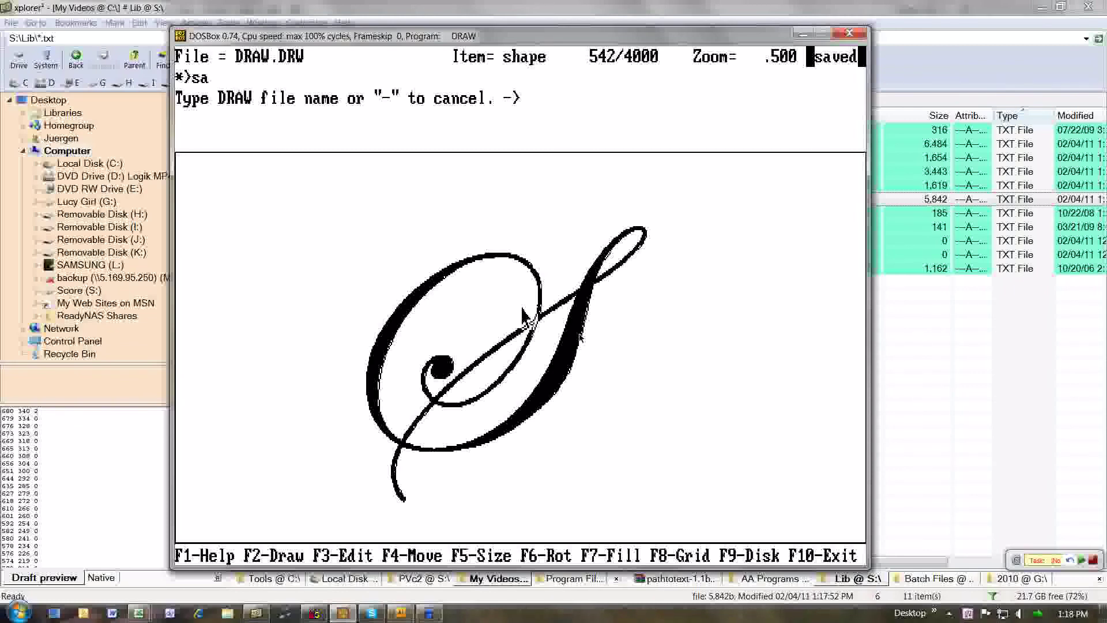
pyautogui.write('libxa')
pyautogui.press('Return')
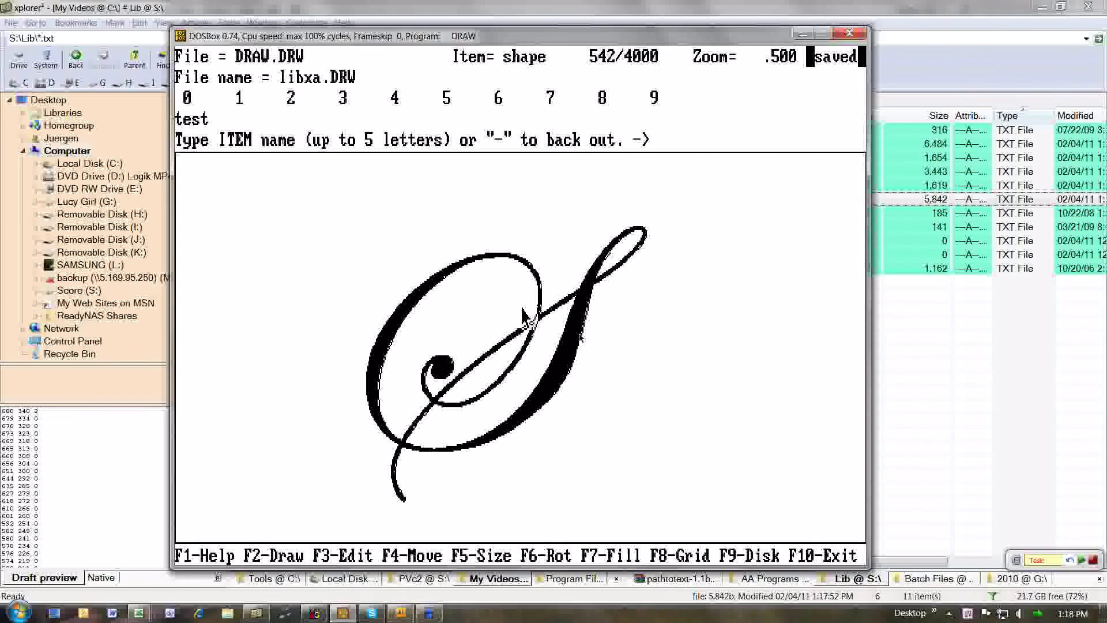
pyautogui.write('CapS')
pyautogui.press('Return')
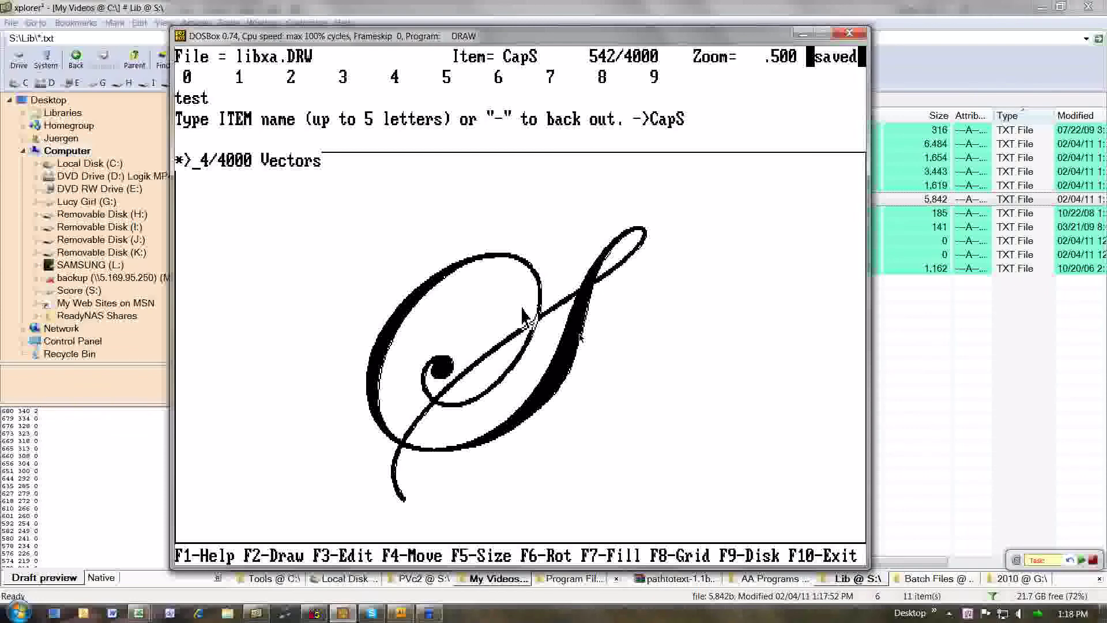
# Save the shape again to libxb as item test, then exit DRAW.
pyautogui.write('sa')
pyautogui.press('Return')
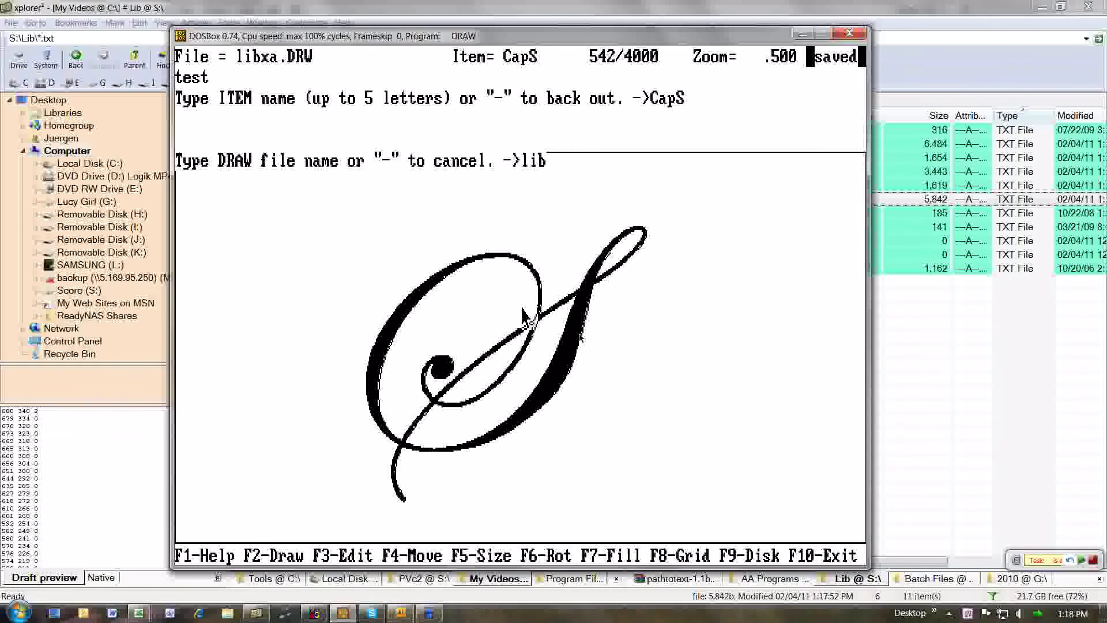
pyautogui.write('libxb')
pyautogui.press('Return')
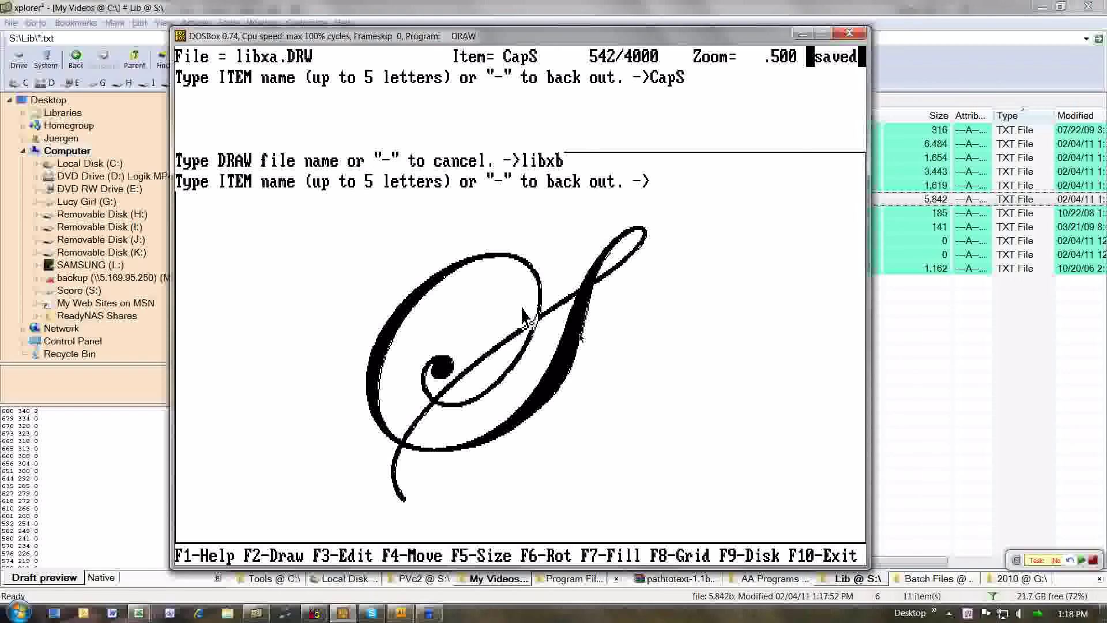
pyautogui.write('test')
pyautogui.press('Return')
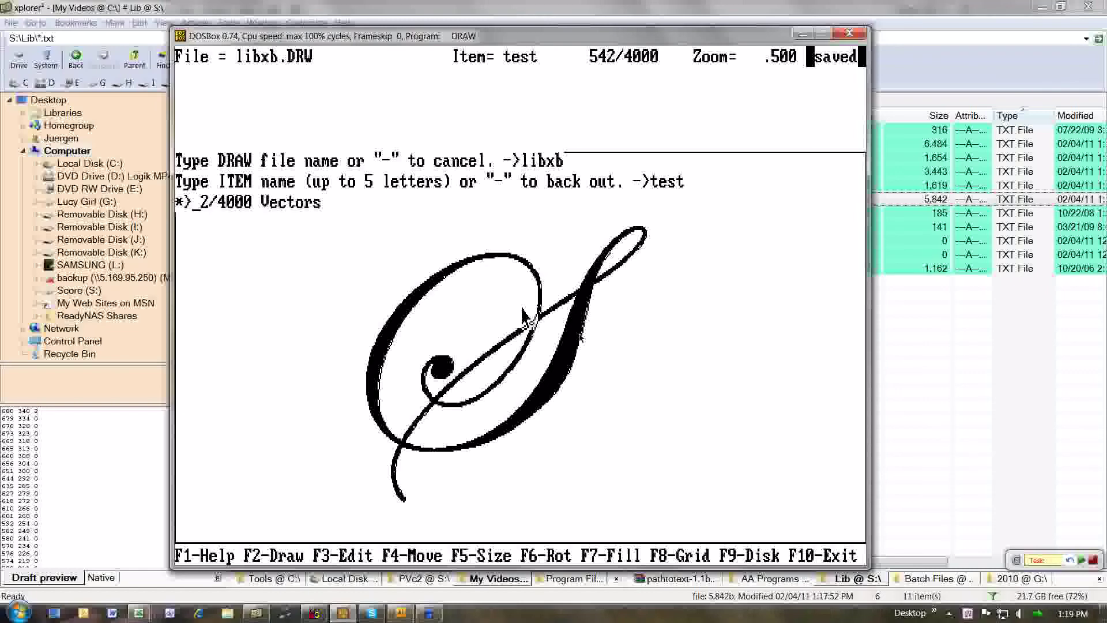
pyautogui.press('F10')
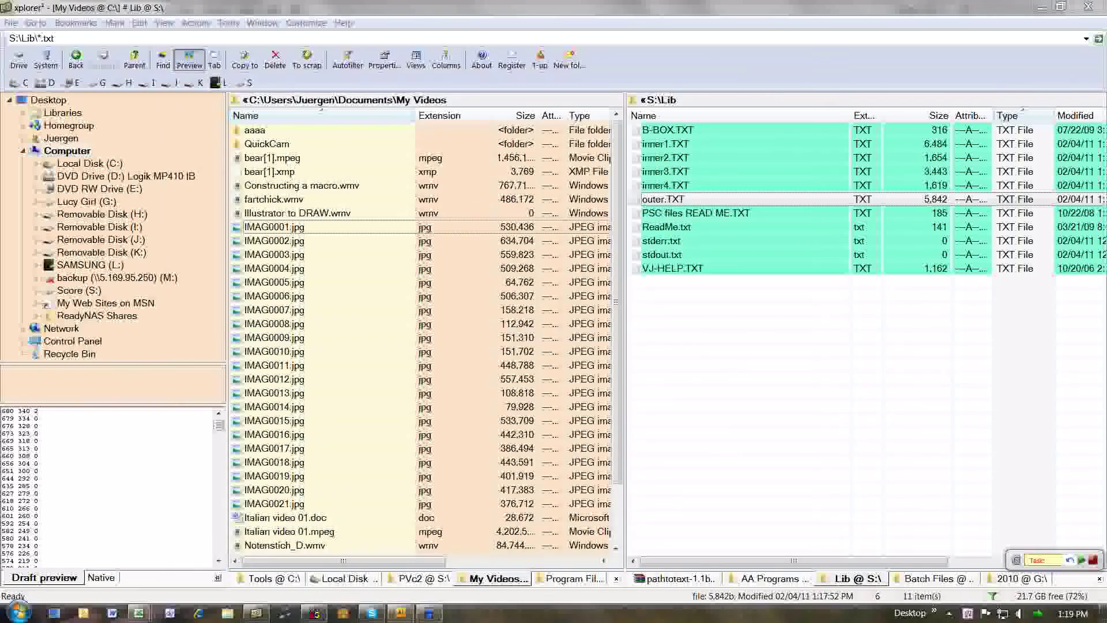
# Launch SCORE with s3e and add a staff item with '8' and 'p1 100'.
pyautogui.click(314, 612)
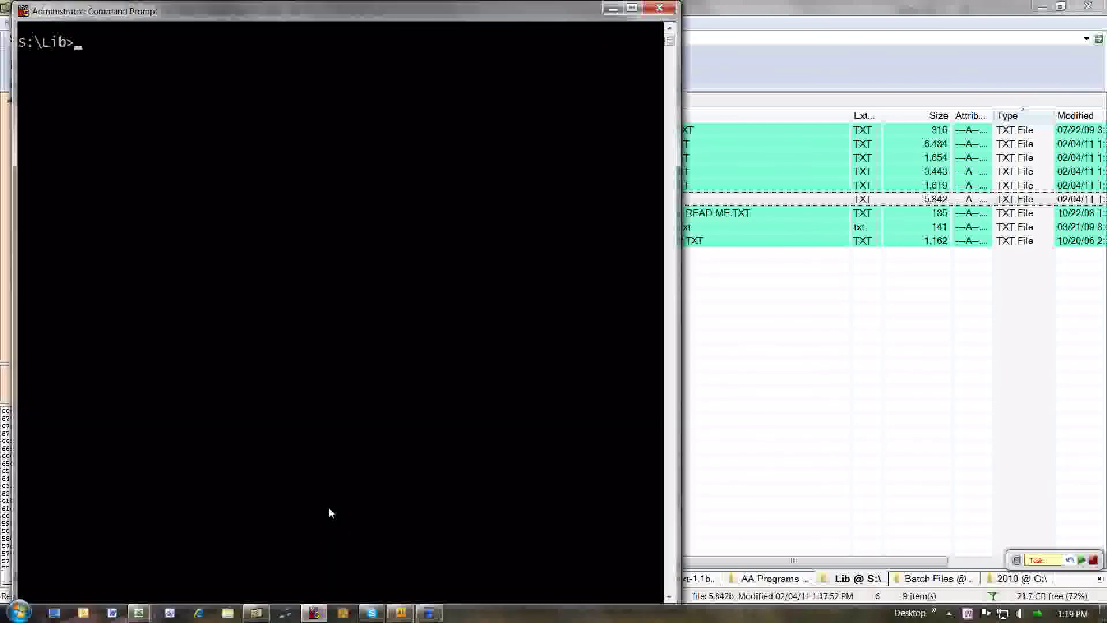
pyautogui.write('s3e')
pyautogui.press('Return')
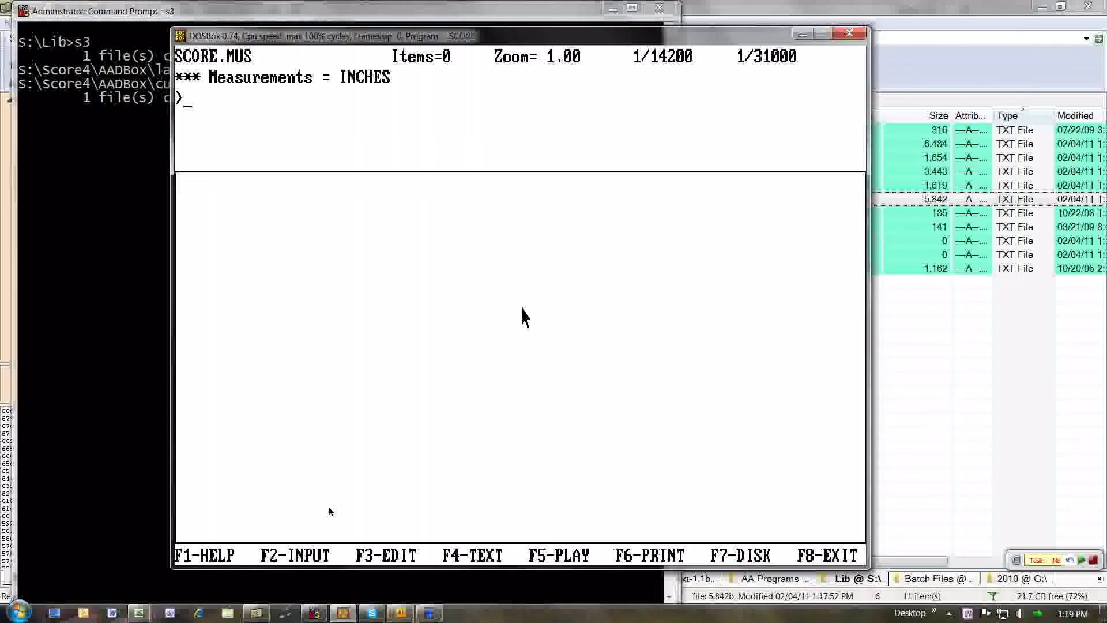
pyautogui.write('8')
pyautogui.write('p1 100')
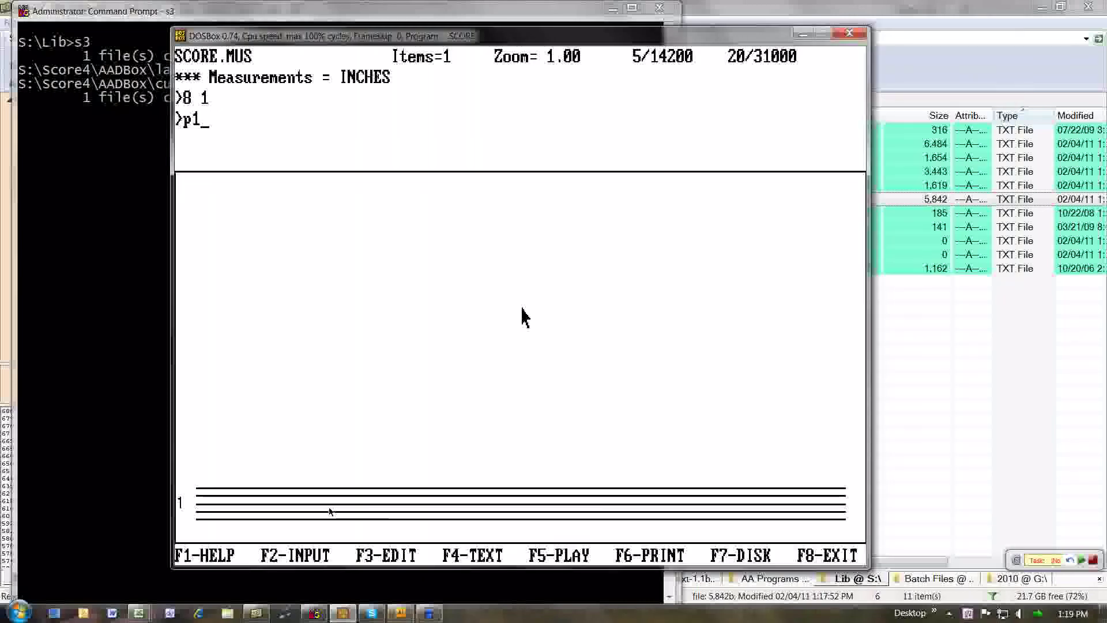
pyautogui.press('Return')
# Raise item 2 above the staff and set its parameter 5 to 1570.
pyautogui.press('F3')
pyautogui.press('Up')
pyautogui.press('Up')
pyautogui.press('Up')
pyautogui.press('Up')
pyautogui.press('Up')
pyautogui.press('Up')
pyautogui.press('Up')
pyautogui.press('Up')
pyautogui.press('Up')
pyautogui.press('Up')
pyautogui.press('Up')
pyautogui.press('Up')
pyautogui.press('Up')
pyautogui.press('Up')
pyautogui.press('Up')
pyautogui.press('Up')
pyautogui.press('Up')
pyautogui.press('Up')
pyautogui.press('Up')
pyautogui.press('Up')
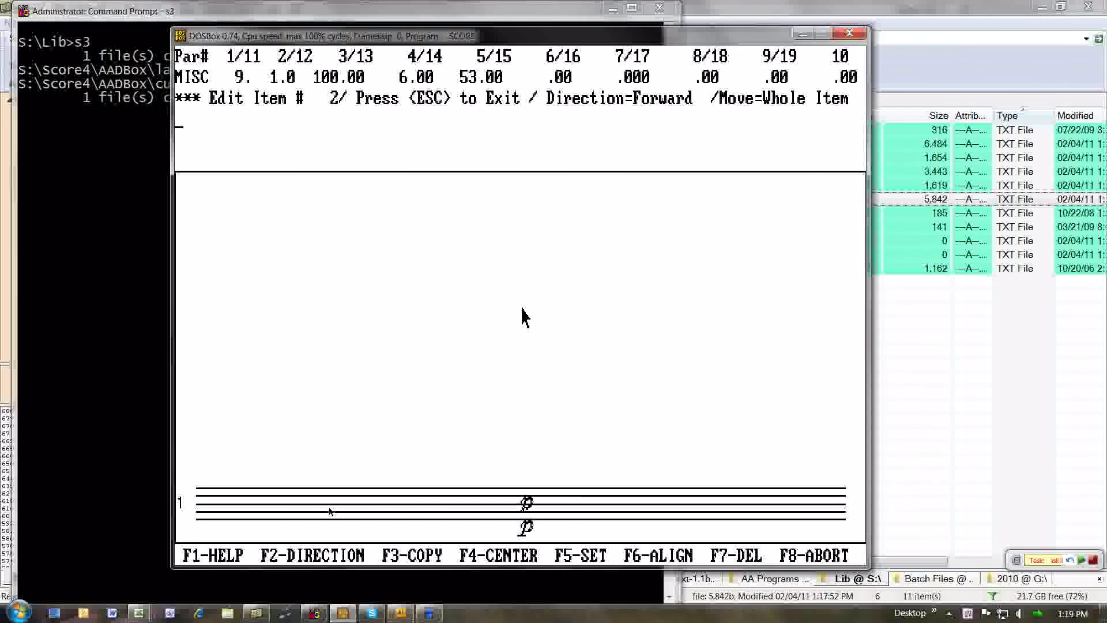
pyautogui.press('Escape')
pyautogui.press('F3')
pyautogui.write('5 ')
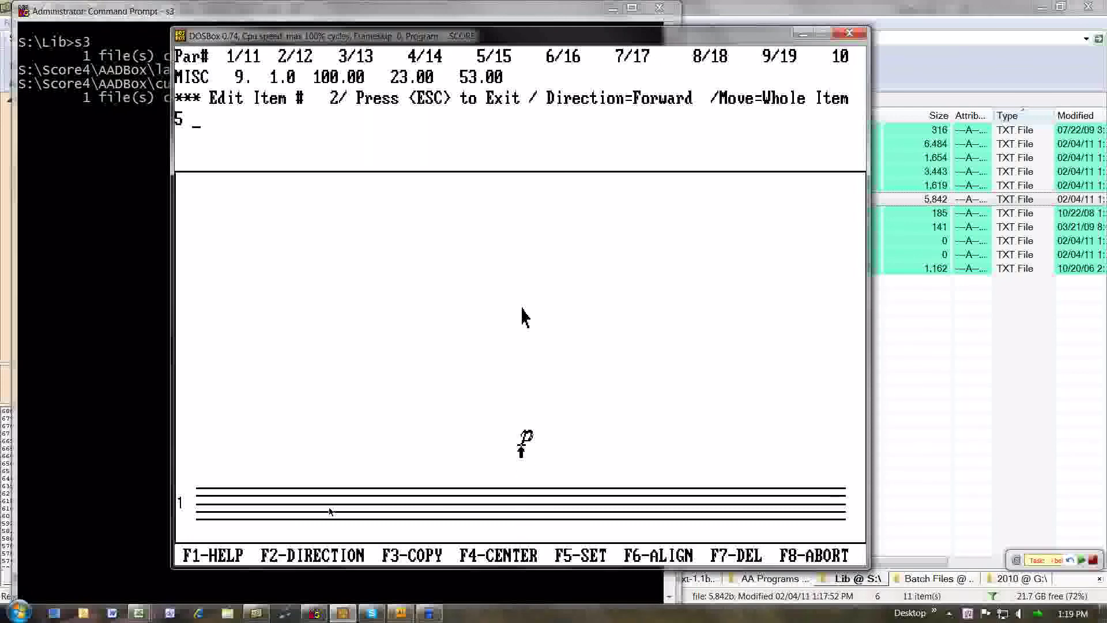
pyautogui.write('1570')
pyautogui.press('Return')
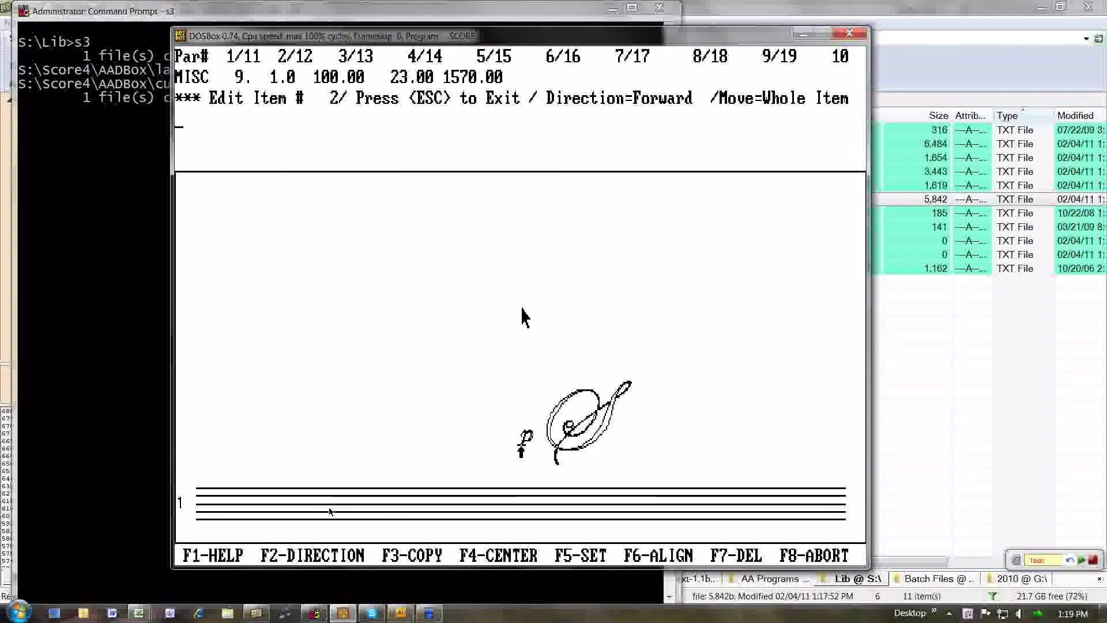
pyautogui.press('Escape')
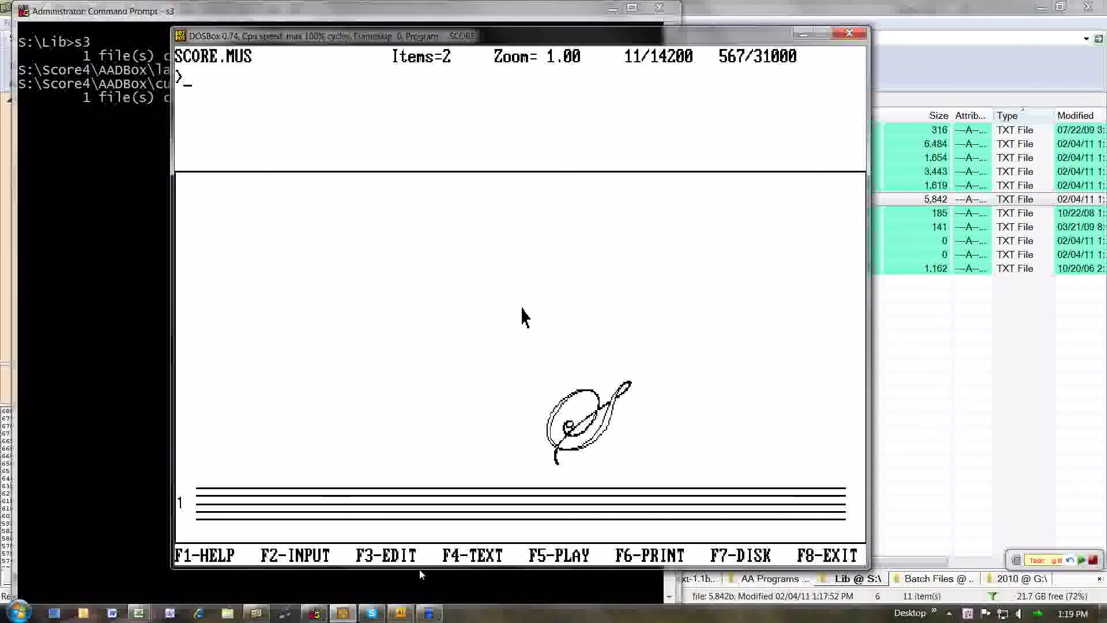
# Zoom the SCORE page to 2 and export the current page as an A4 PDF.
pyautogui.press('pageup')
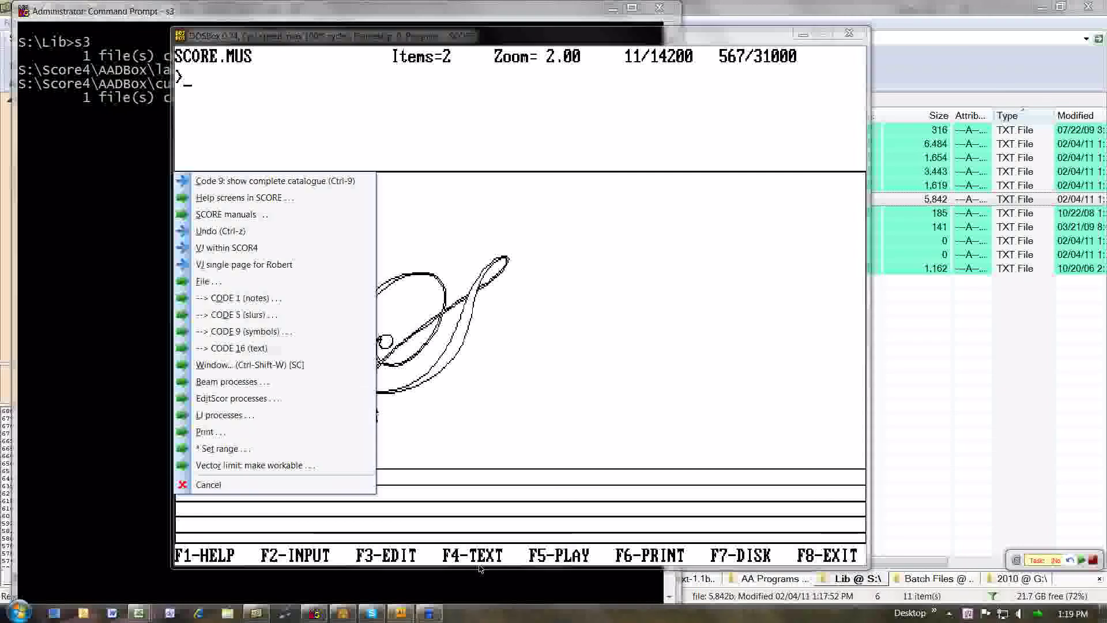
pyautogui.click(263, 429)
pyautogui.click(263, 428)
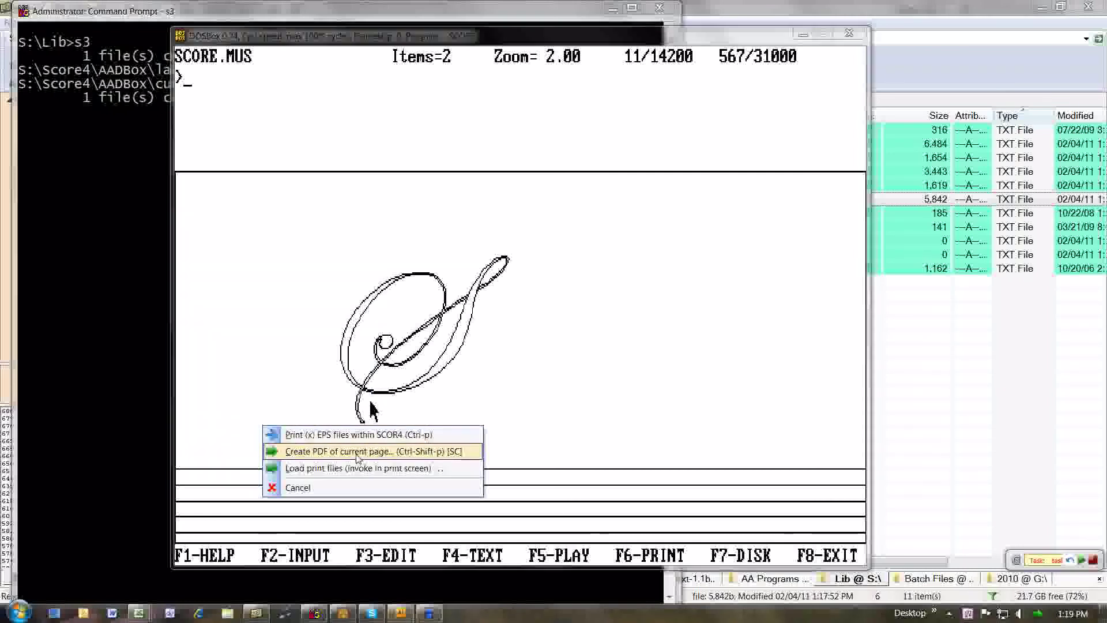
pyautogui.click(349, 452)
pyautogui.press('Up')
pyautogui.press('Up')
pyautogui.press('Up')
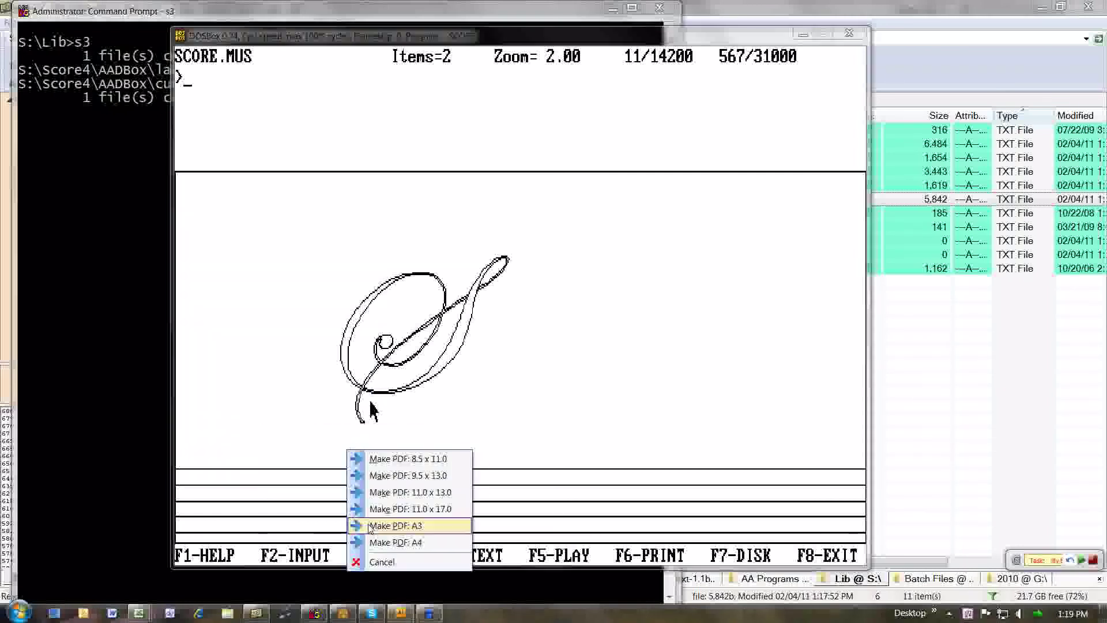
pyautogui.press('Down')
pyautogui.press('Return')
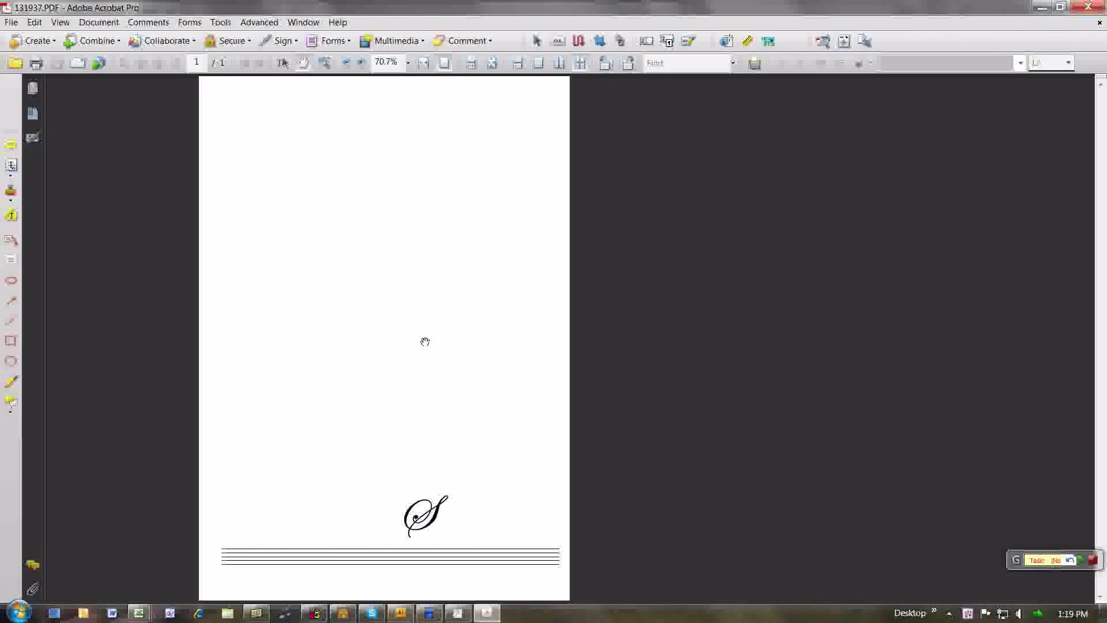
# Marquee-zoom to 435% on the calligraphic S in 131937.PDF.
pyautogui.click(324, 62)
pyautogui.moveTo(373, 474); pyautogui.dragTo(483, 562)
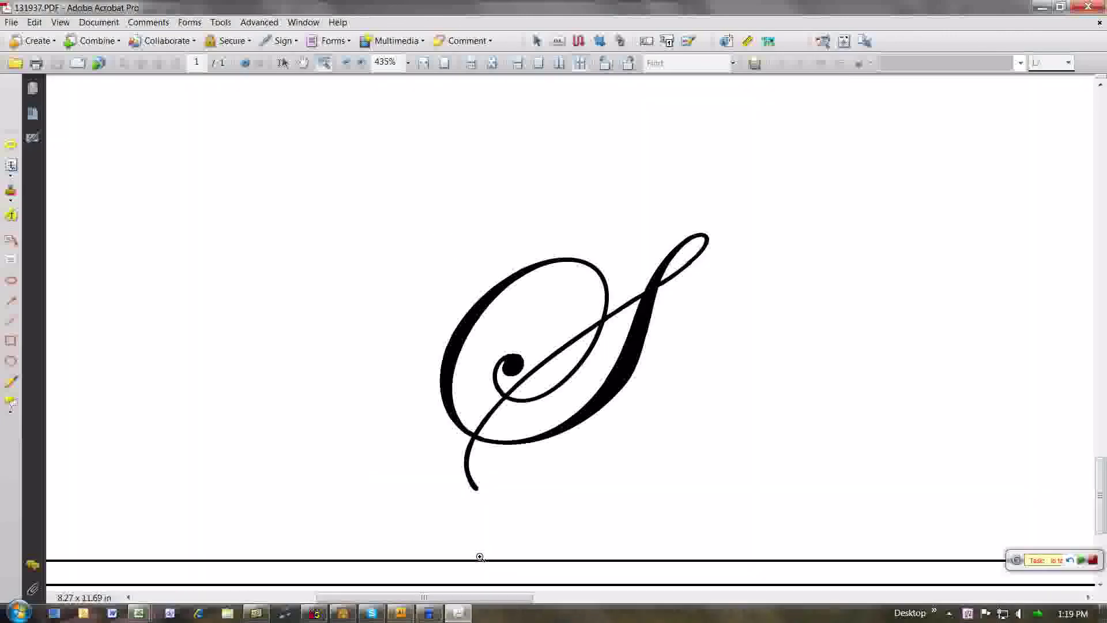